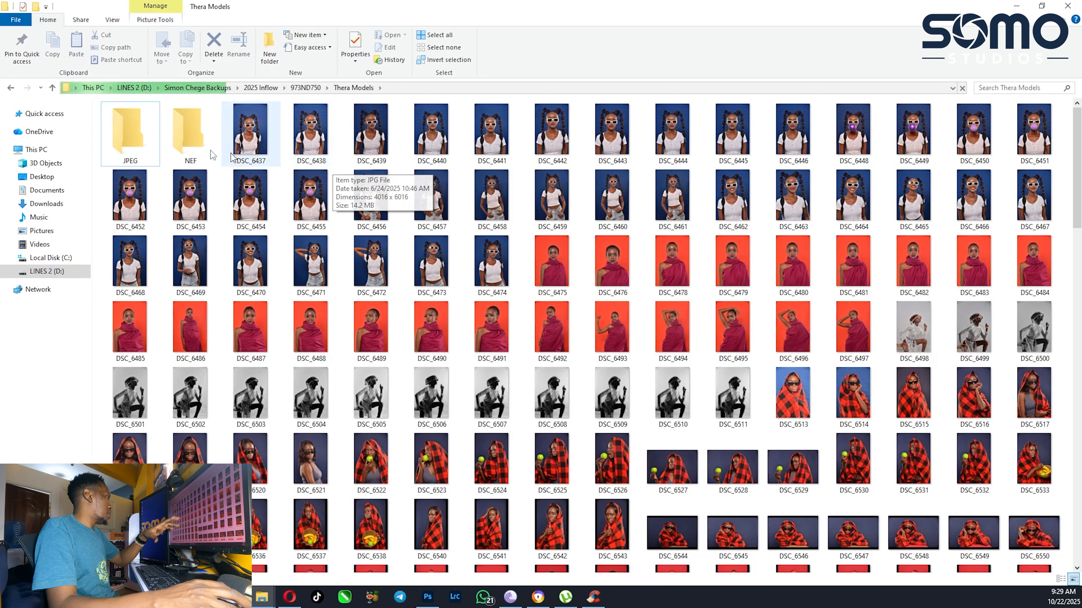
Step: Move the JPG photos from DSC_6437 through DSC_6667 in Thera Models into the JPEG folder
{"action": "left_click", "coordinate": [249, 149]}
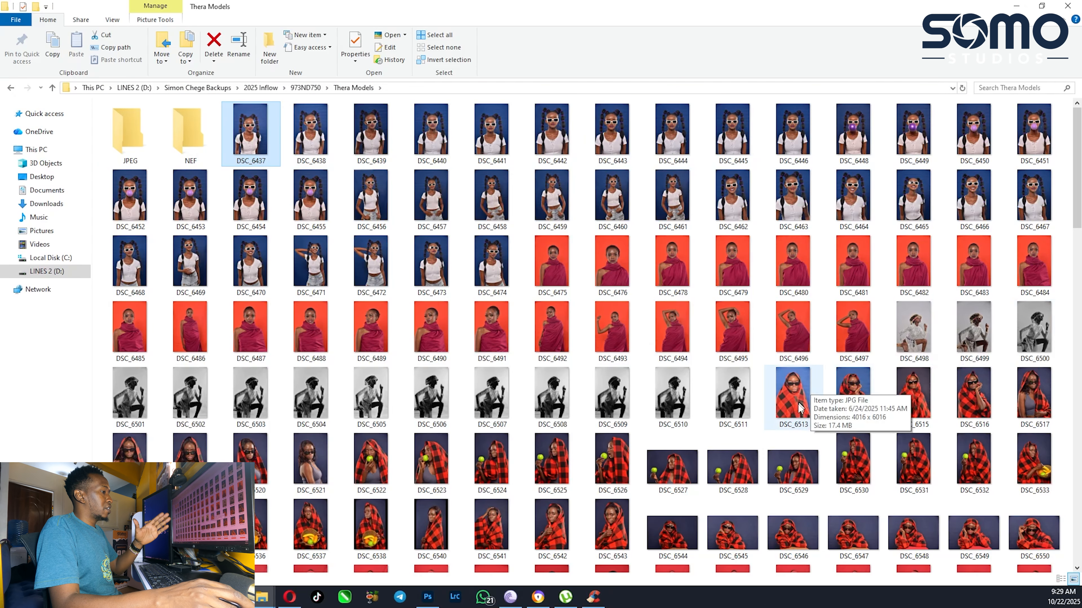
{"action": "scroll", "coordinate": [787, 445], "scroll_direction": "down", "scroll_amount": 3}
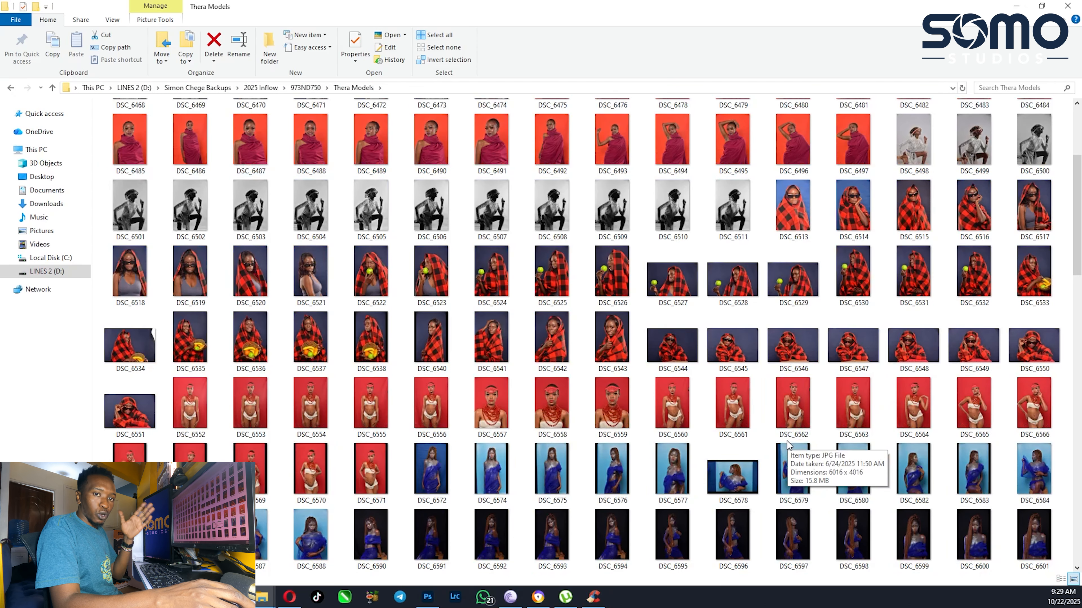
{"action": "scroll", "coordinate": [334, 228], "scroll_direction": "up", "scroll_amount": 3}
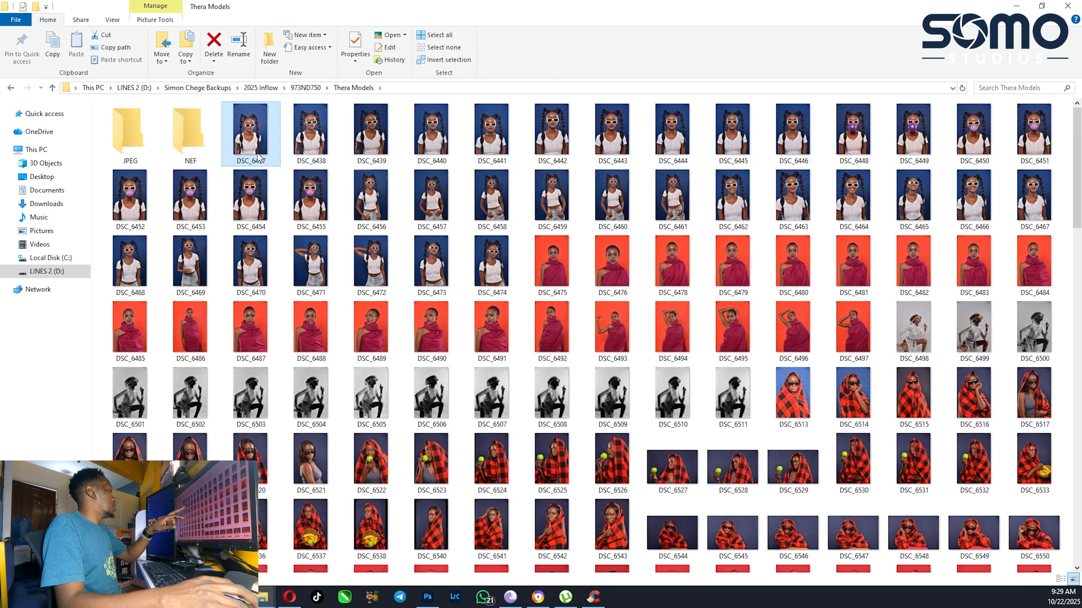
{"action": "mouse_move", "coordinate": [258, 158]}
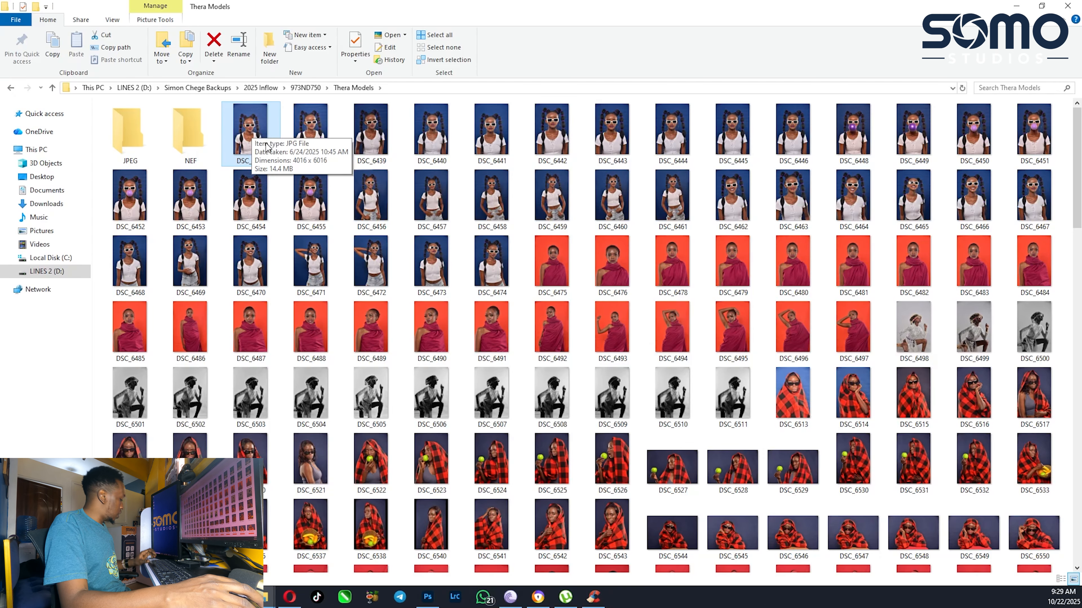
{"action": "scroll", "coordinate": [311, 179], "scroll_direction": "down", "scroll_amount": 5}
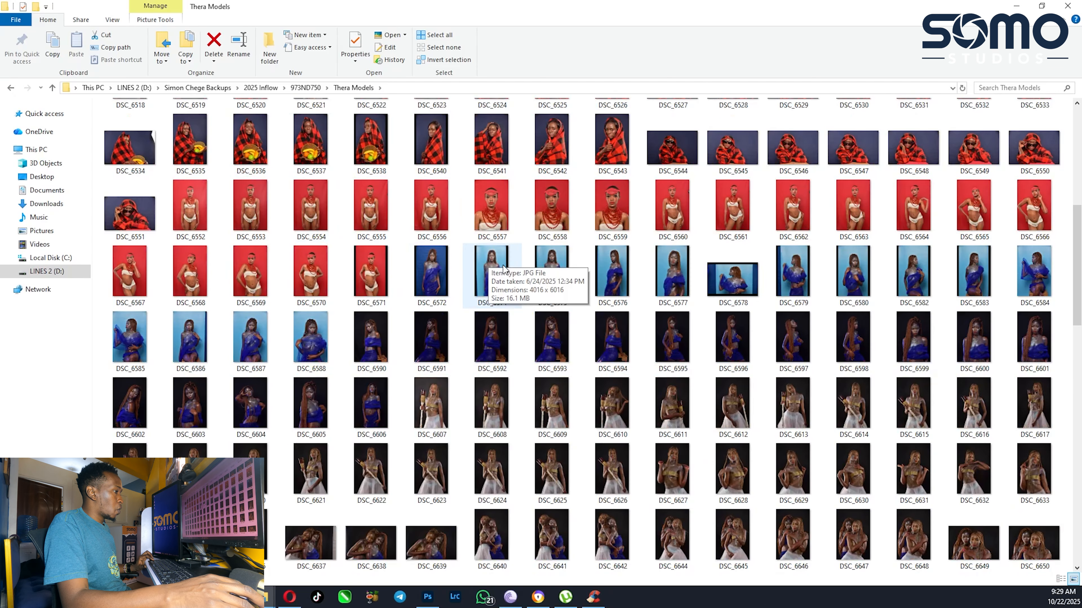
{"action": "scroll", "coordinate": [504, 268], "scroll_direction": "down", "scroll_amount": 5}
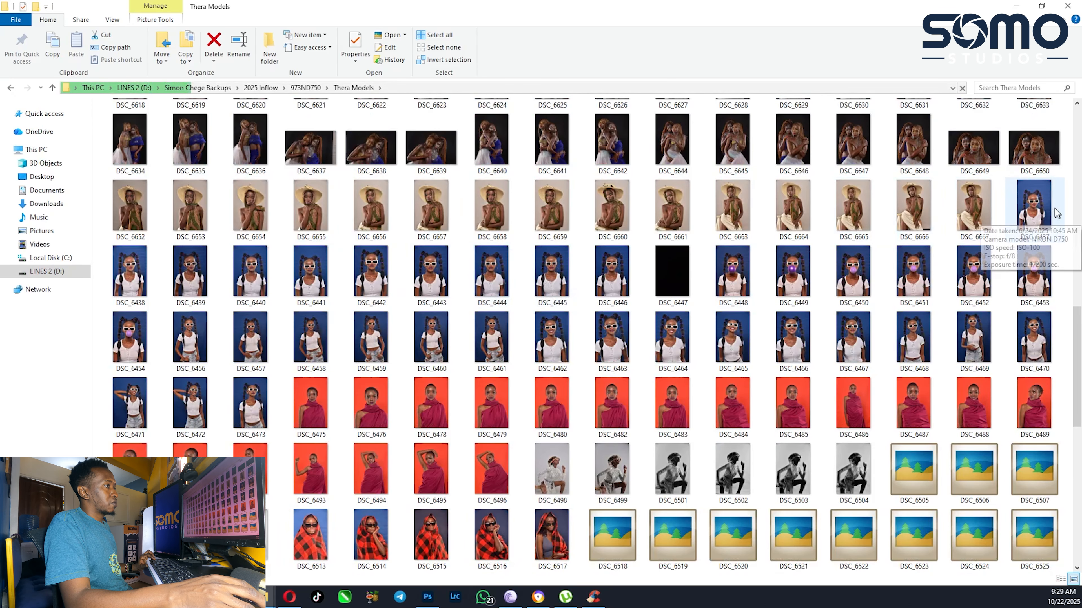
{"action": "left_click", "coordinate": [974, 213], "text": "shift"}
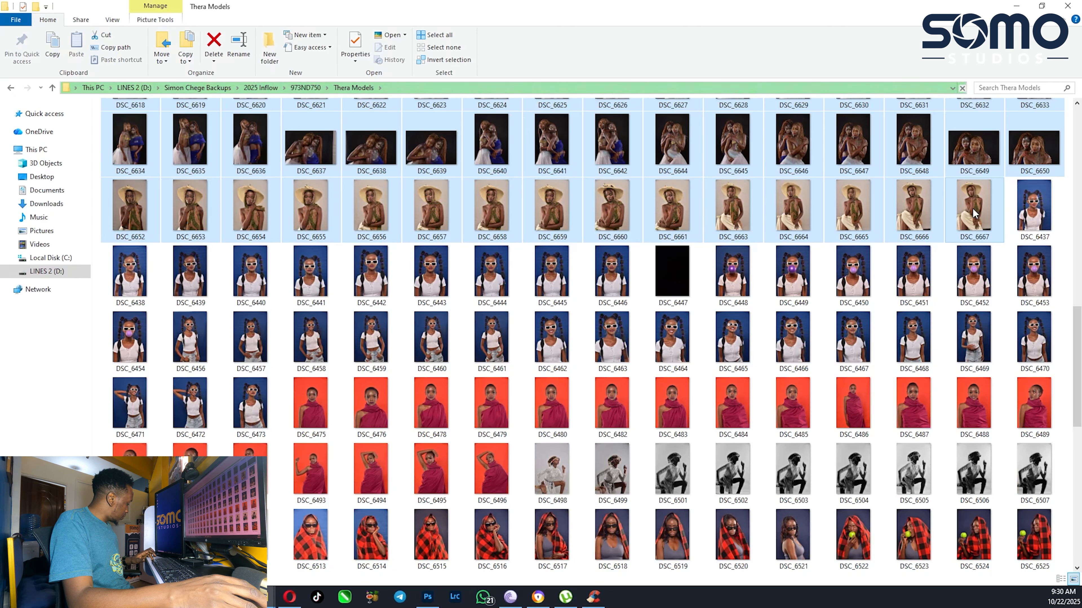
{"action": "key", "text": "ctrl+x"}
{"action": "scroll", "coordinate": [391, 203], "scroll_direction": "up", "scroll_amount": 12}
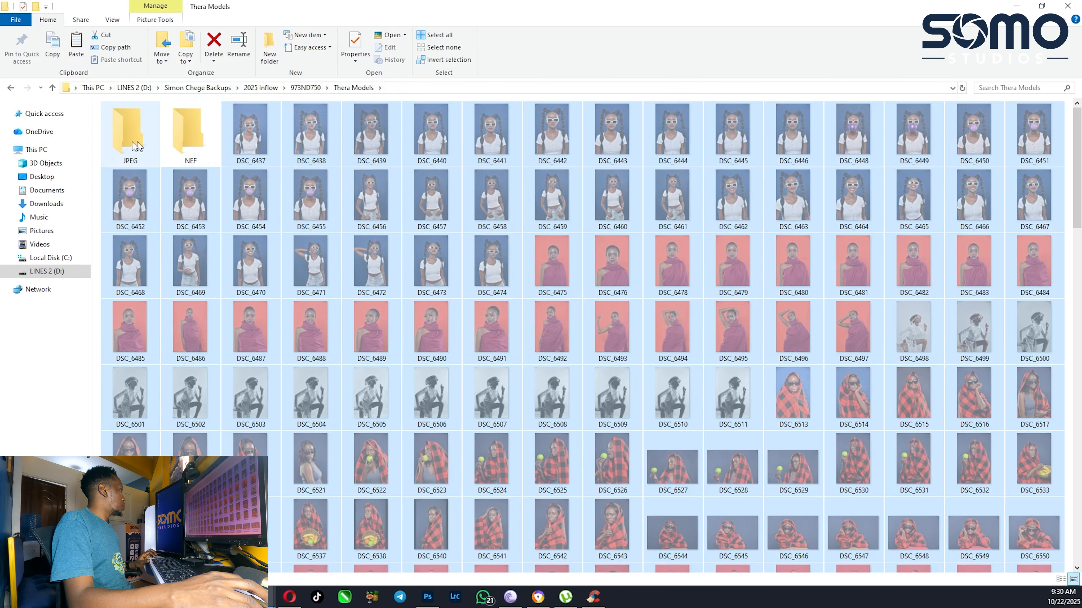
{"action": "double_click", "coordinate": [119, 142]}
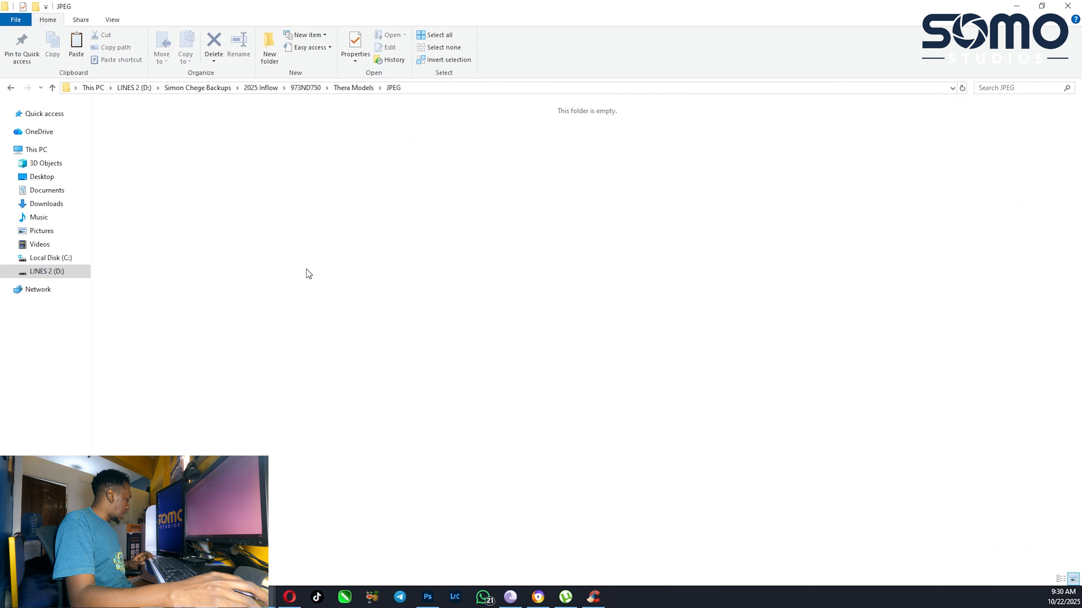
{"action": "key", "text": "ctrl+v"}
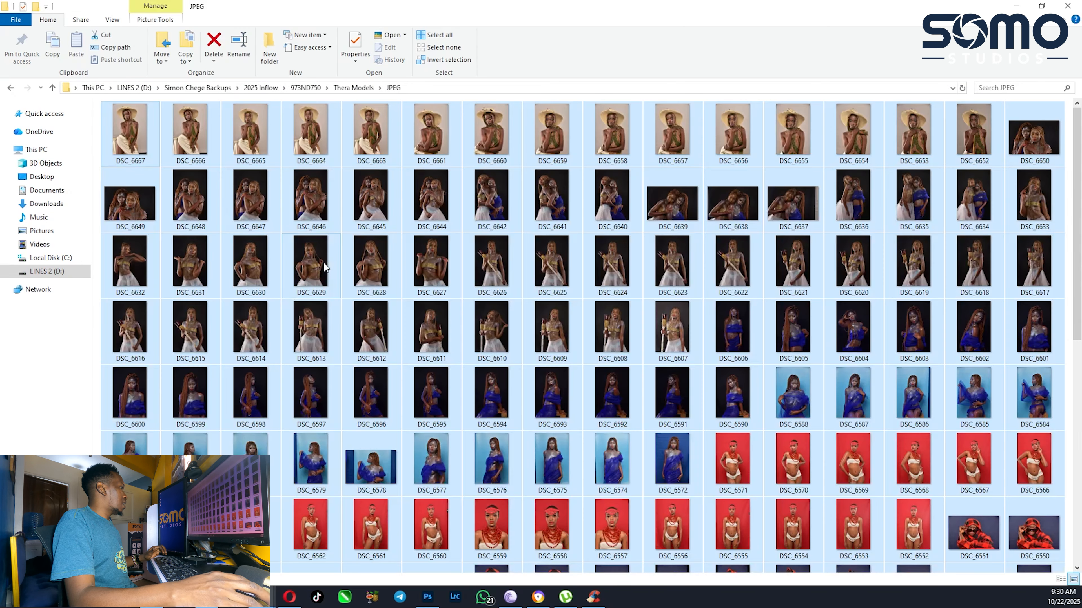
Step: Move all the photos left in Thera Models into the NEF folder and return to the Thera Models folder
{"action": "key", "text": "BackSpace"}
{"action": "left_click", "coordinate": [245, 142]}
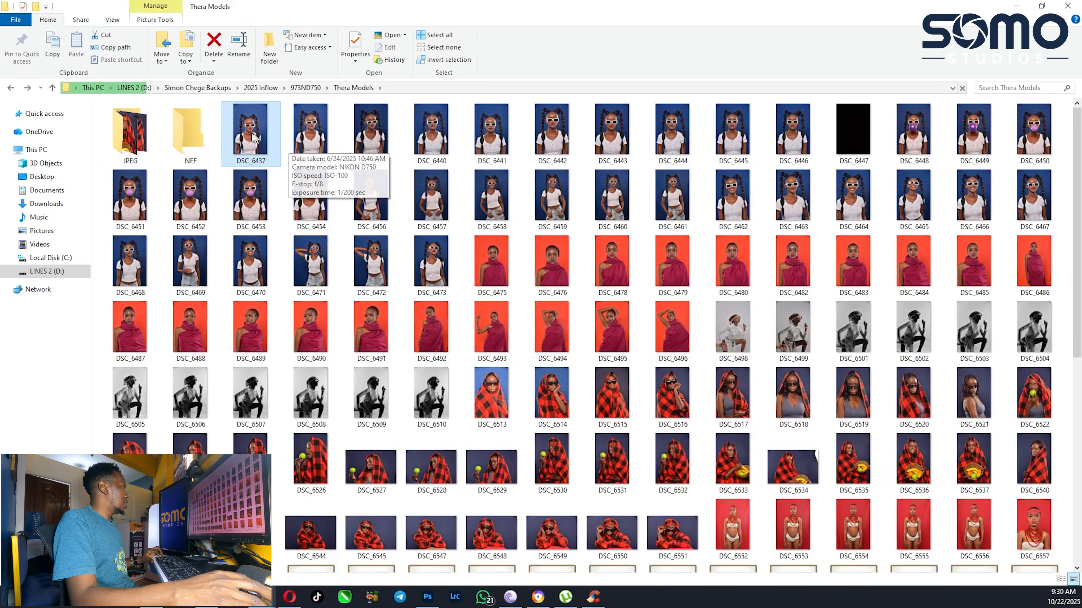
{"action": "scroll", "coordinate": [506, 348], "scroll_direction": "down", "scroll_amount": 3}
{"action": "scroll", "coordinate": [508, 349], "scroll_direction": "down", "scroll_amount": 3}
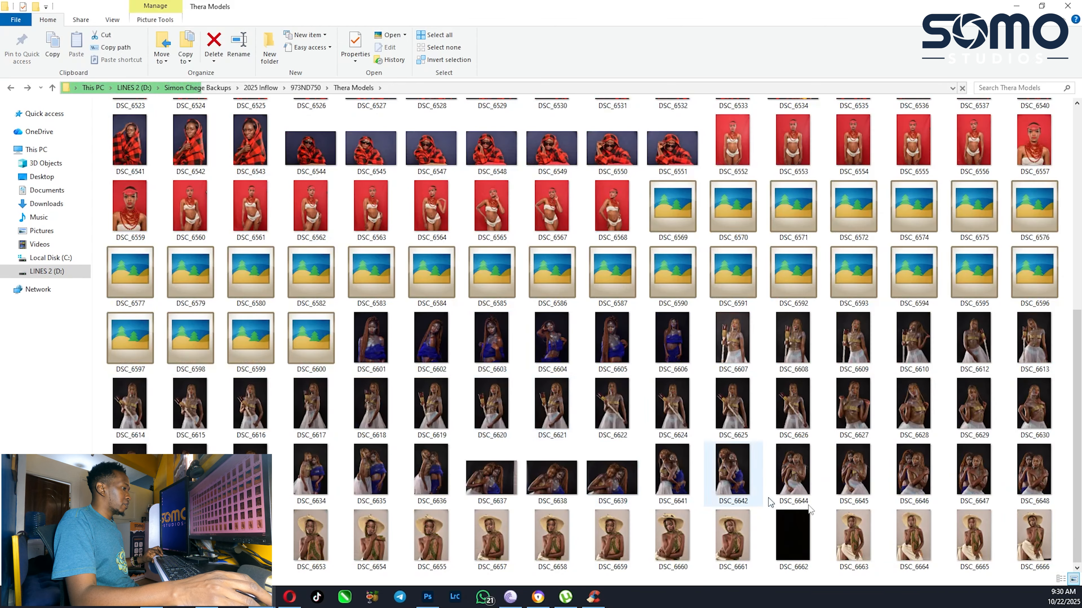
{"action": "key", "text": "ctrl+a"}
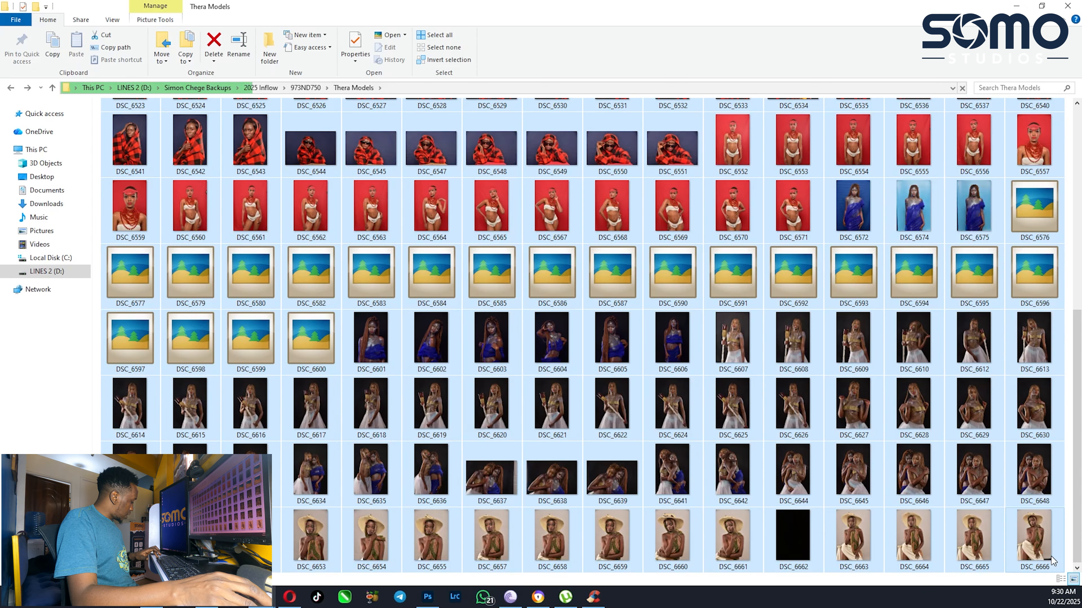
{"action": "key", "text": "ctrl+x"}
{"action": "scroll", "coordinate": [533, 117], "scroll_direction": "up", "scroll_amount": 6}
{"action": "double_click", "coordinate": [190, 131]}
{"action": "key", "text": "ctrl+v"}
{"action": "left_click", "coordinate": [353, 88]}
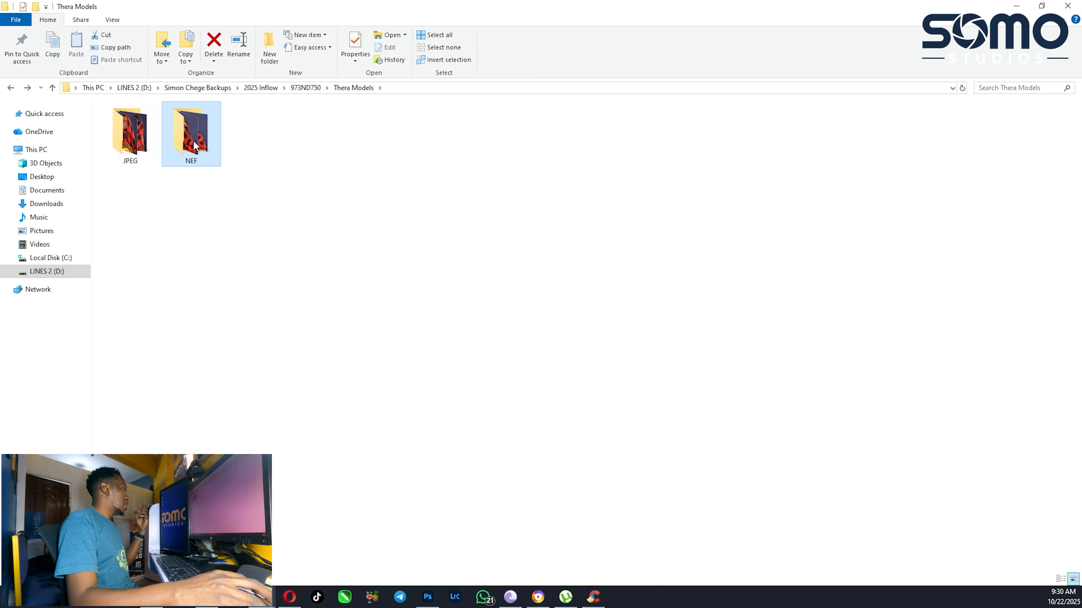
Step: Open the JPEG folder and view photo DSC_6474 in Picasa Photo Viewer
{"action": "mouse_move", "coordinate": [194, 145]}
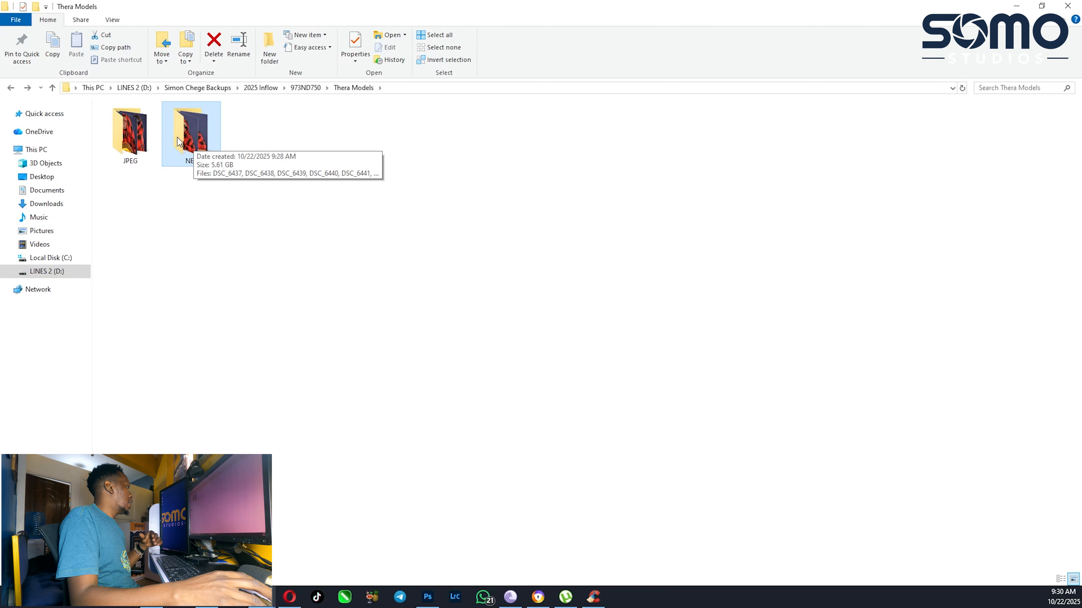
{"action": "left_click", "coordinate": [140, 152]}
{"action": "double_click", "coordinate": [140, 151]}
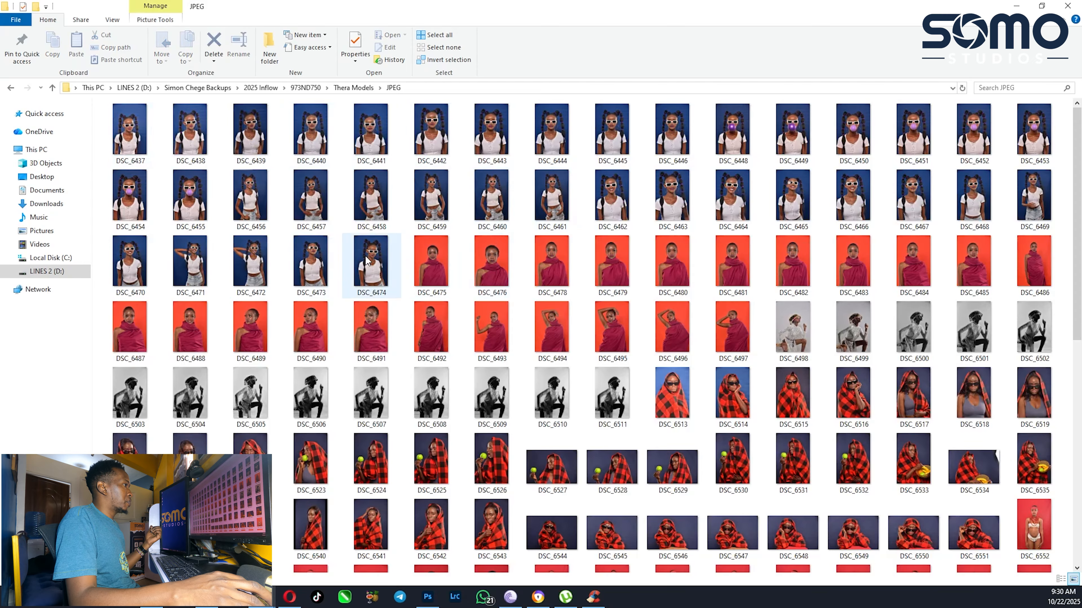
{"action": "mouse_move", "coordinate": [366, 256]}
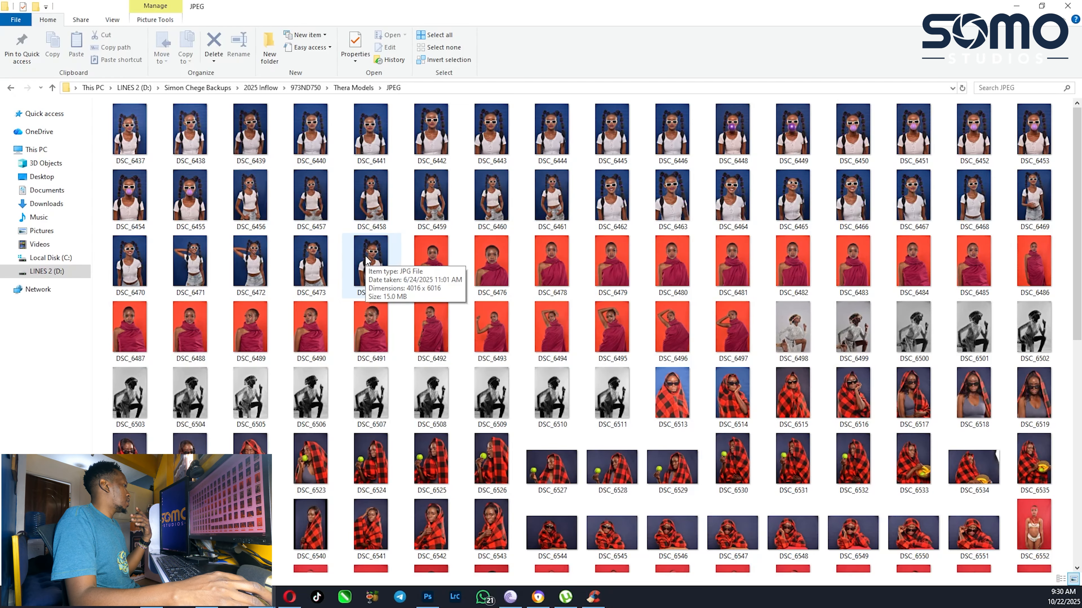
{"action": "double_click", "coordinate": [365, 255]}
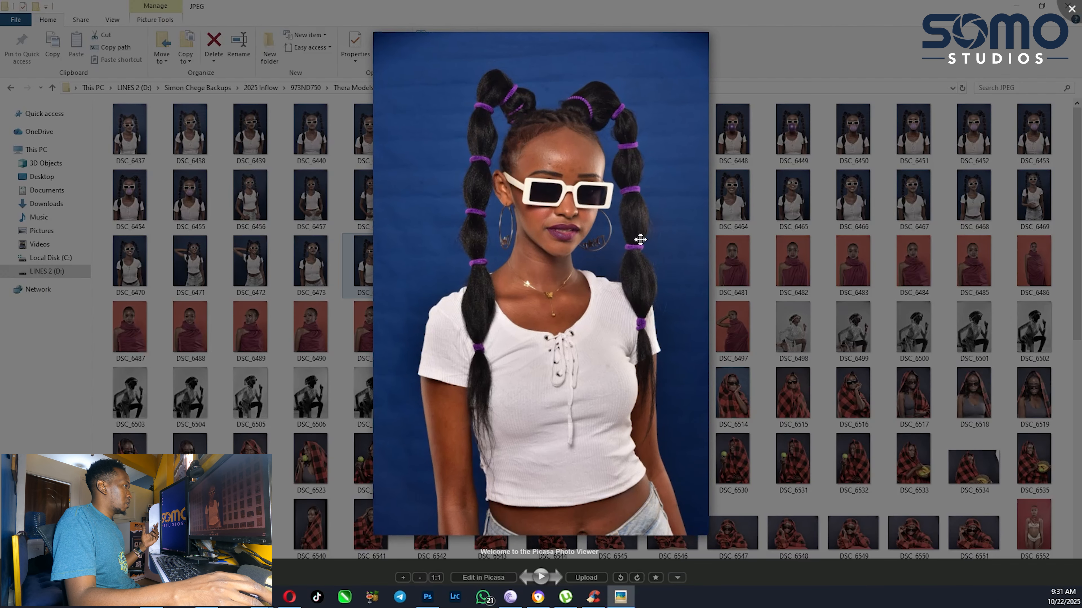
Step: Examine the skin texture on the model's forehead in DSC_6474 at 211% magnification
{"action": "scroll", "coordinate": [619, 231], "scroll_direction": "up", "scroll_amount": 5}
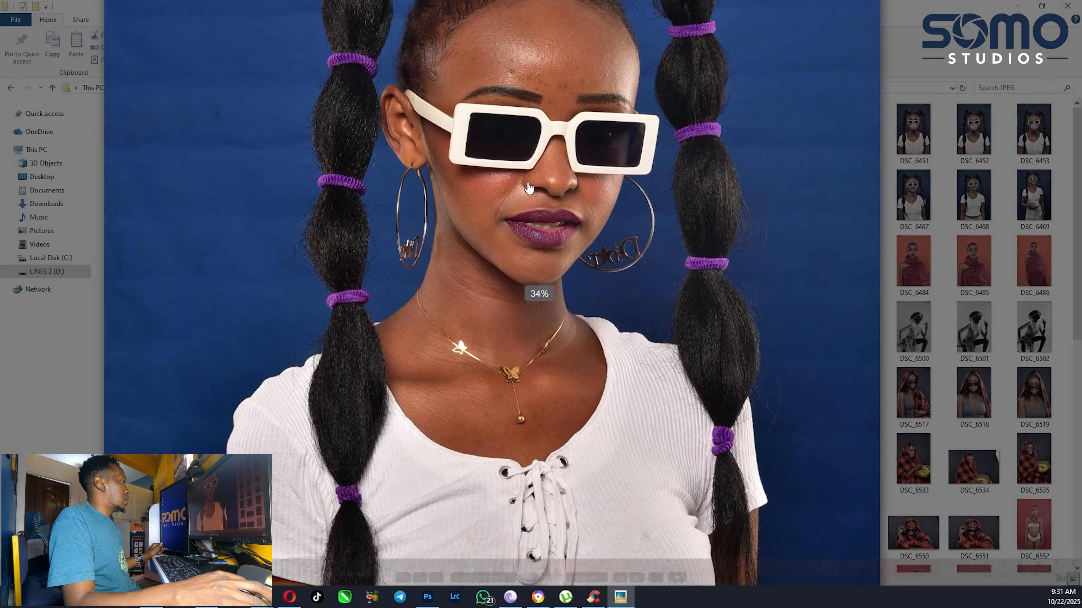
{"action": "scroll", "coordinate": [542, 221], "scroll_direction": "up", "scroll_amount": 4}
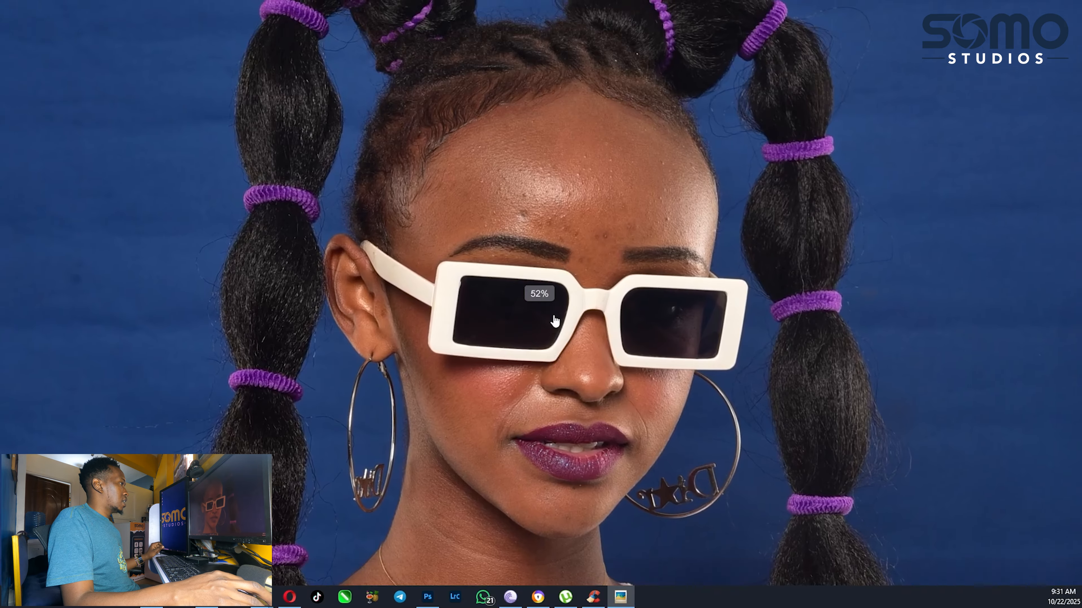
{"action": "scroll", "coordinate": [553, 311], "scroll_direction": "up", "scroll_amount": 4}
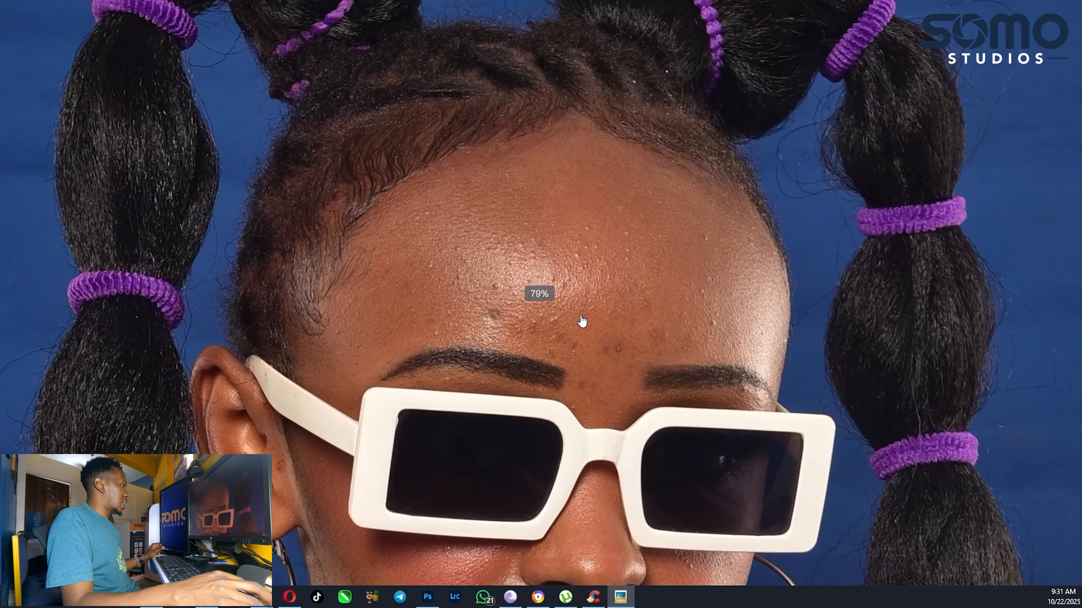
{"action": "scroll", "coordinate": [580, 339], "scroll_direction": "up", "scroll_amount": 4}
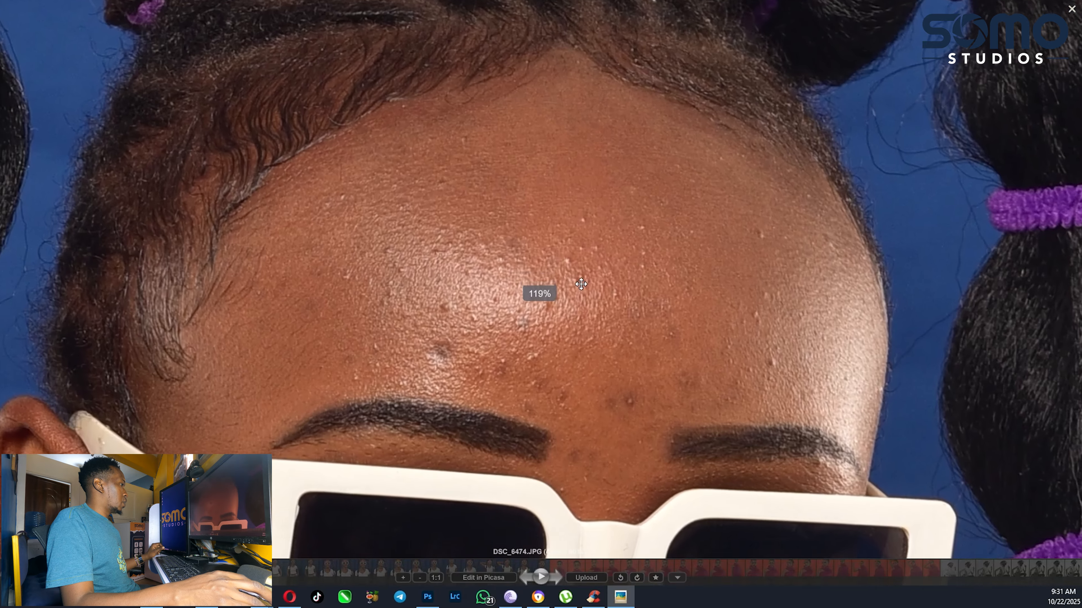
{"action": "scroll", "coordinate": [581, 317], "scroll_direction": "up", "scroll_amount": 5}
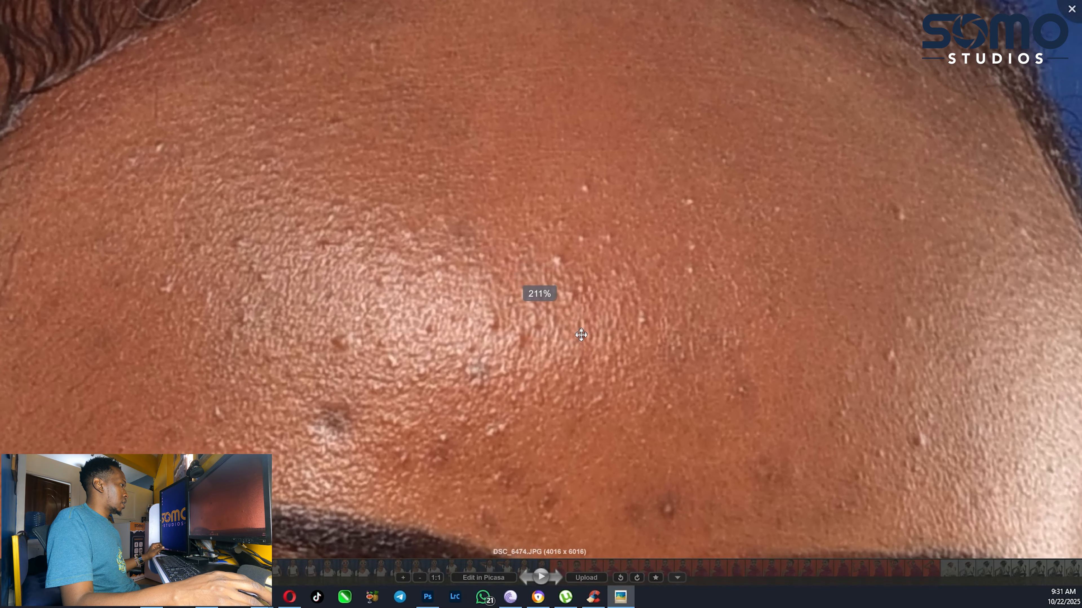
Step: Inspect the model's face up close from the forehead past the sunglasses and nose to the lips and chin
{"action": "scroll", "coordinate": [581, 335], "scroll_direction": "down", "scroll_amount": 2}
{"action": "left_click_drag", "start_coordinate": [584, 339], "coordinate": [601, 184]}
{"action": "mouse_move", "coordinate": [586, 318]}
{"action": "left_mouse_down"}
{"action": "mouse_move", "coordinate": [577, 140]}
{"action": "mouse_move", "coordinate": [587, 112]}
{"action": "left_mouse_up"}
{"action": "left_click_drag", "start_coordinate": [585, 256], "coordinate": [584, 137]}
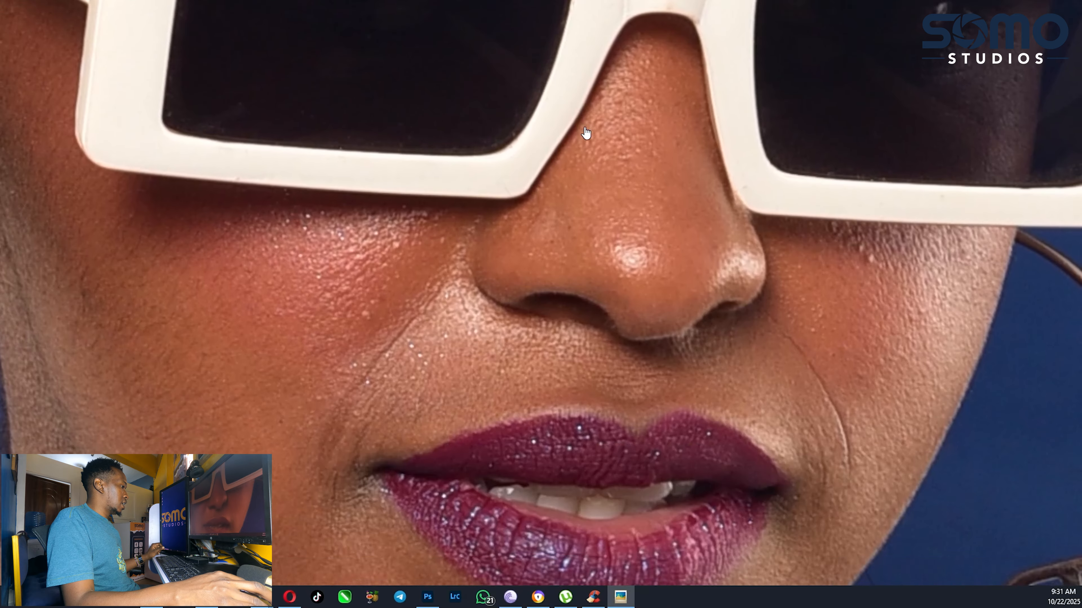
{"action": "left_click_drag", "start_coordinate": [566, 238], "coordinate": [564, 124]}
{"action": "left_click_drag", "start_coordinate": [553, 255], "coordinate": [554, 148]}
{"action": "left_click_drag", "start_coordinate": [494, 374], "coordinate": [490, 266]}
{"action": "scroll", "coordinate": [490, 266], "scroll_direction": "down", "scroll_amount": 3}
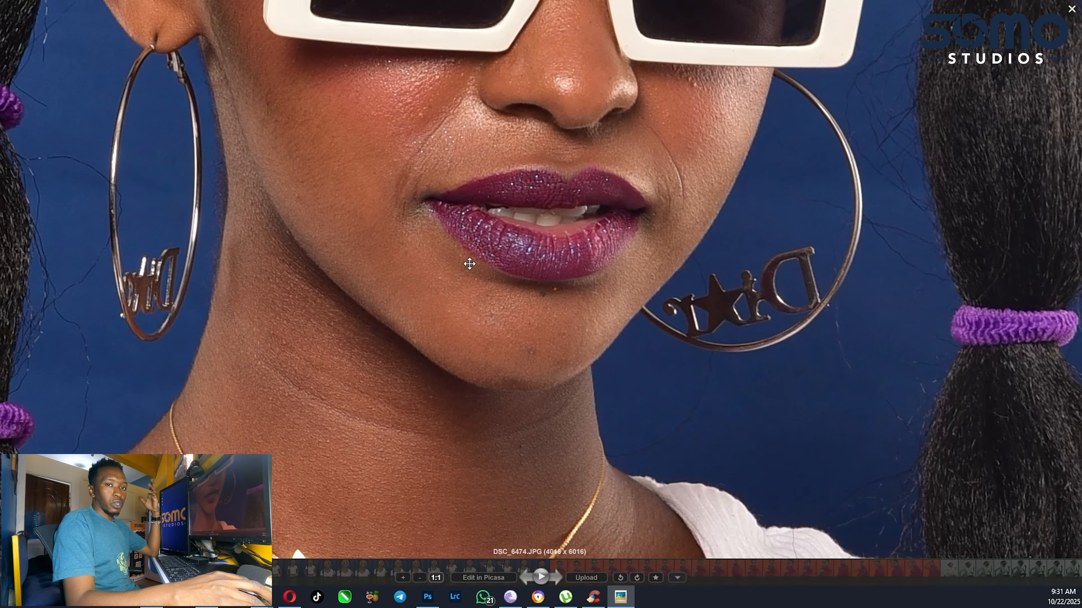
Step: Review DSC_6474 at reduced magnification and close the photo viewer
{"action": "scroll", "coordinate": [483, 295], "scroll_direction": "down", "scroll_amount": 6}
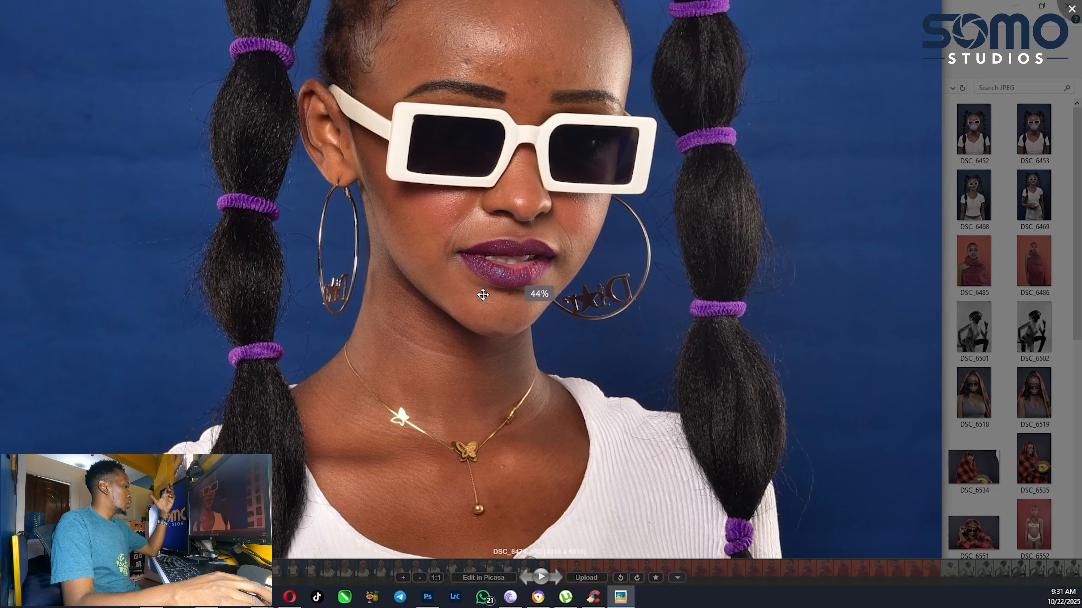
{"action": "scroll", "coordinate": [483, 295], "scroll_direction": "down", "scroll_amount": 1}
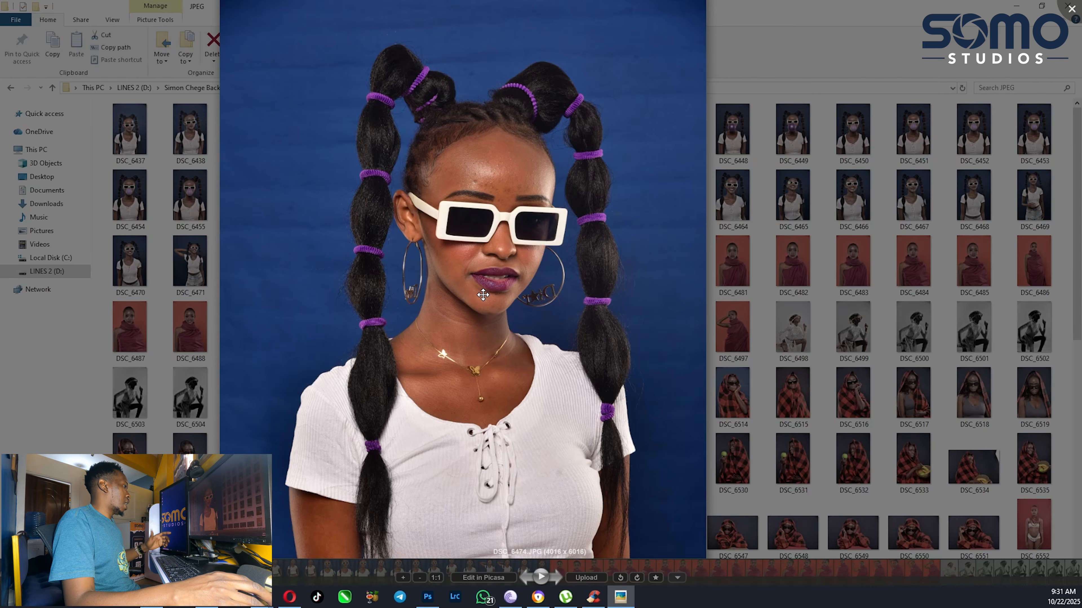
{"action": "scroll", "coordinate": [482, 295], "scroll_direction": "down", "scroll_amount": 4}
{"action": "scroll", "coordinate": [469, 252], "scroll_direction": "up", "scroll_amount": 1}
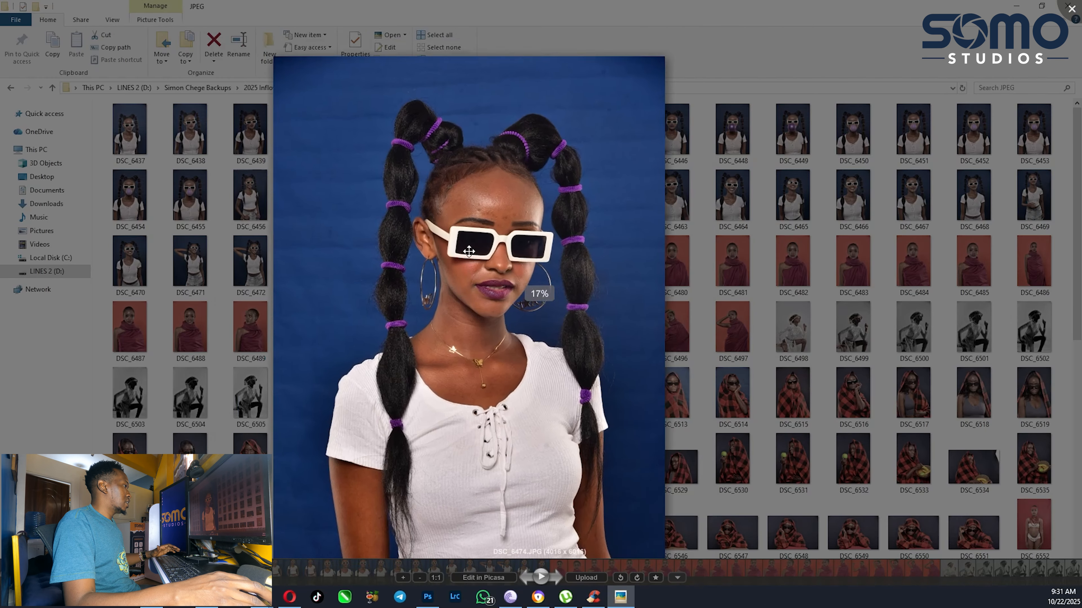
{"action": "scroll", "coordinate": [469, 251], "scroll_direction": "up", "scroll_amount": 2}
{"action": "key", "text": "Escape"}
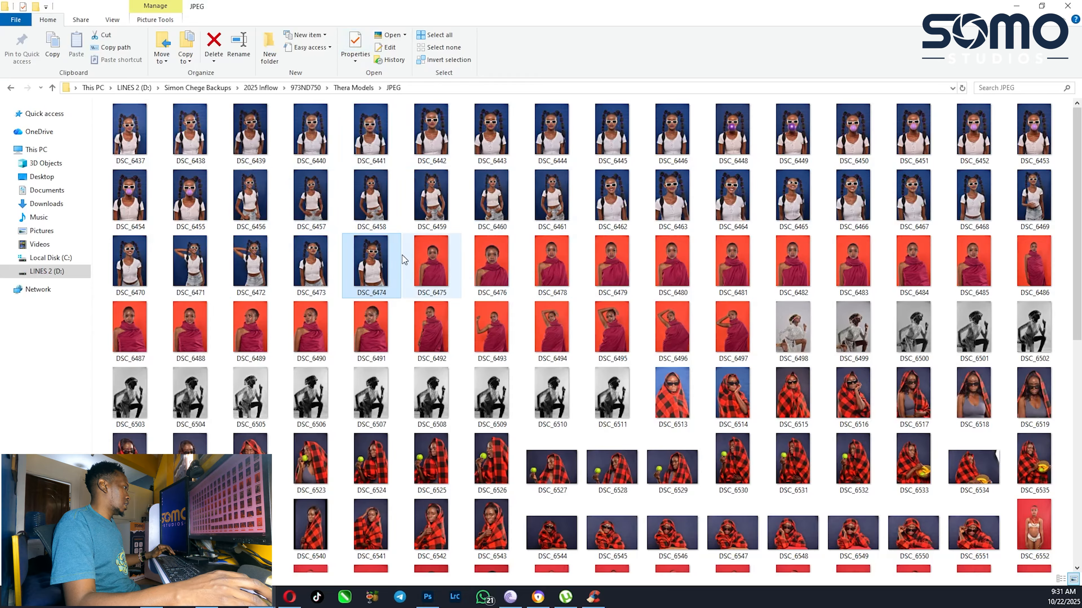
Step: Check the camera settings in the detailed properties of DSC_6474, such as F-stop, exposure time and ISO speed, and close the properties
{"action": "right_click", "coordinate": [365, 270]}
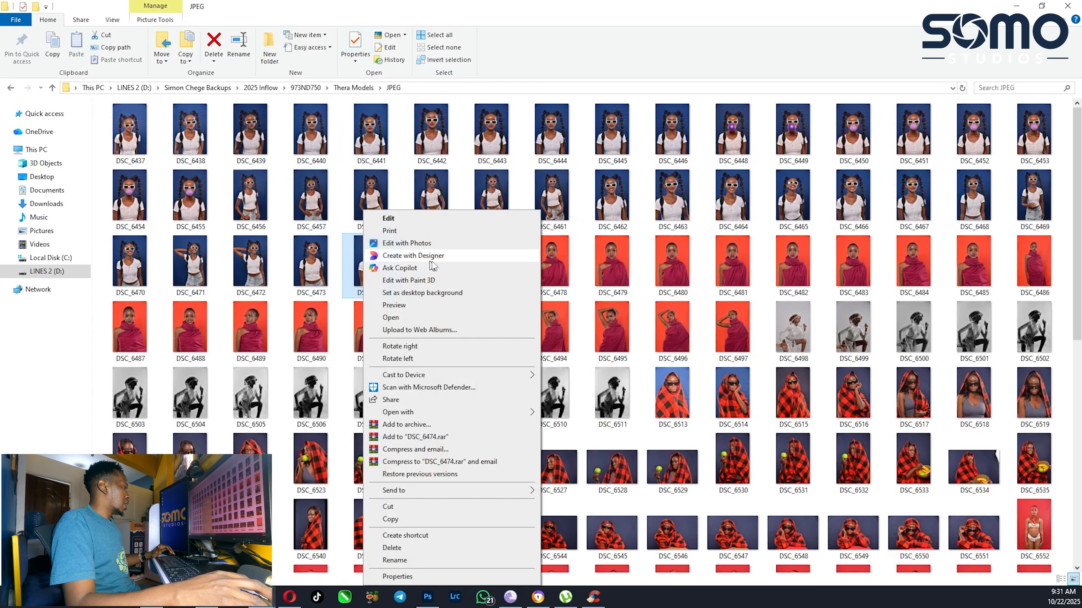
{"action": "left_click", "coordinate": [388, 576]}
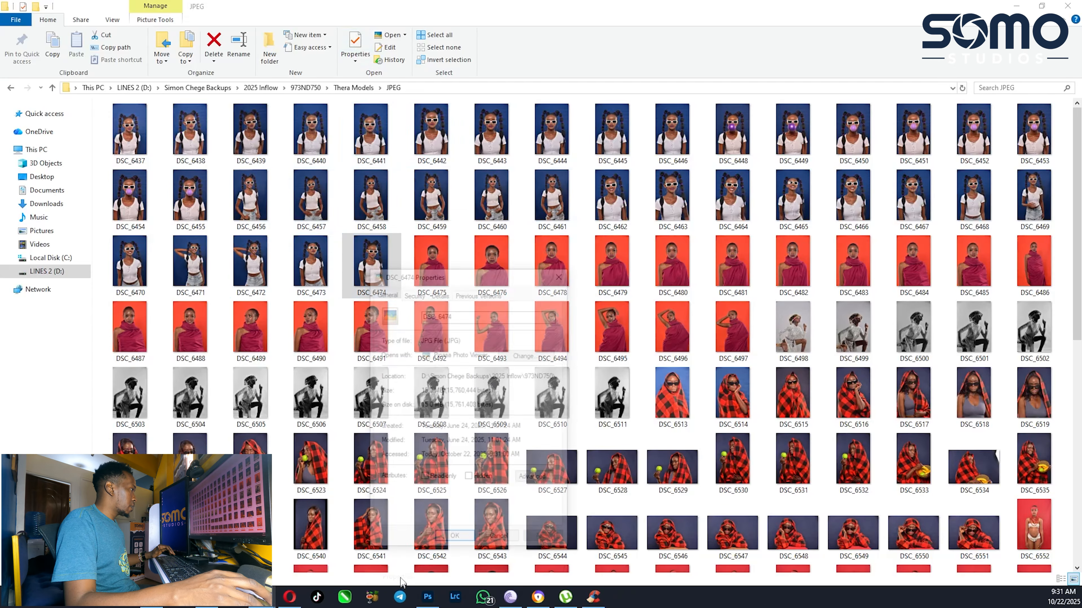
{"action": "left_click", "coordinate": [439, 294]}
{"action": "scroll", "coordinate": [473, 379], "scroll_direction": "down", "scroll_amount": 6}
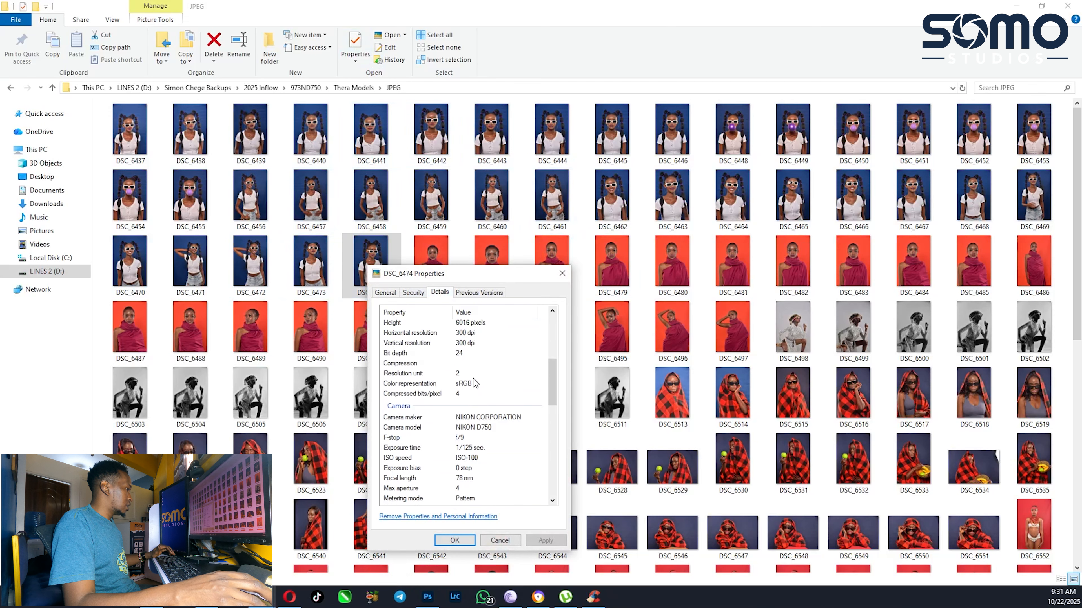
{"action": "scroll", "coordinate": [473, 379], "scroll_direction": "down", "scroll_amount": 1}
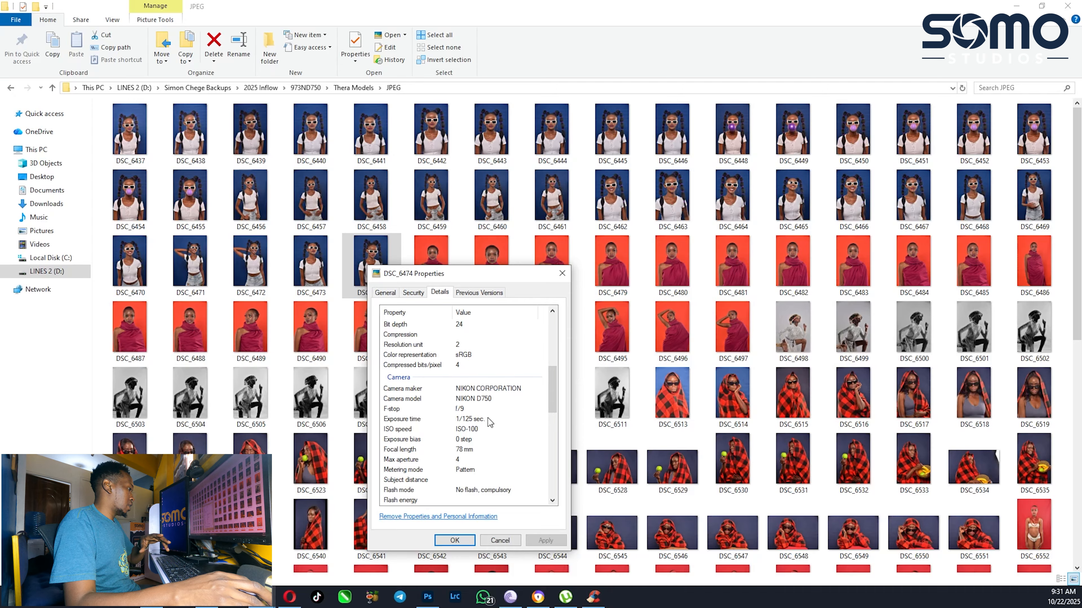
{"action": "scroll", "coordinate": [489, 422], "scroll_direction": "down", "scroll_amount": 1}
{"action": "left_click", "coordinate": [562, 273]}
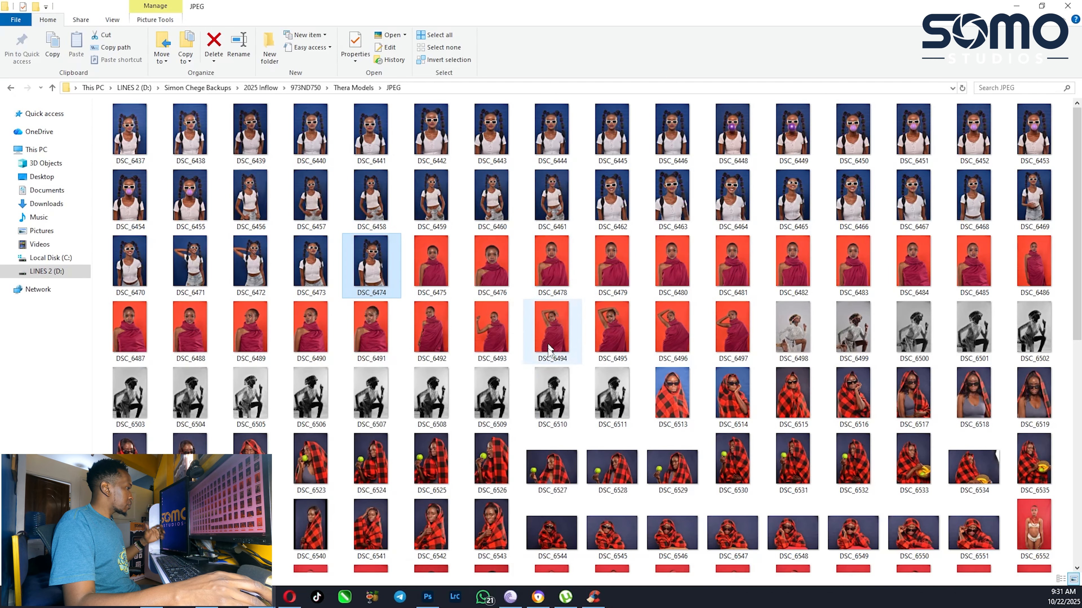
Step: Open DSC_6497 in the photo viewer, inspect the model's face at 100% magnification and close the viewer
{"action": "left_click", "coordinate": [731, 328]}
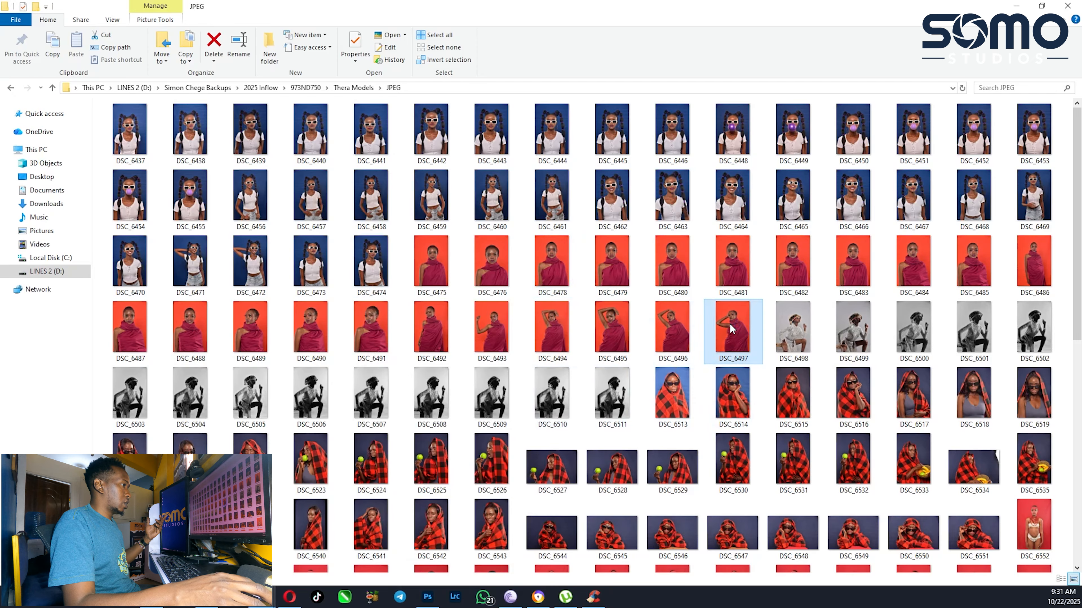
{"action": "double_click", "coordinate": [729, 323]}
{"action": "scroll", "coordinate": [511, 261], "scroll_direction": "up", "scroll_amount": 3}
{"action": "scroll", "coordinate": [555, 237], "scroll_direction": "up", "scroll_amount": 5}
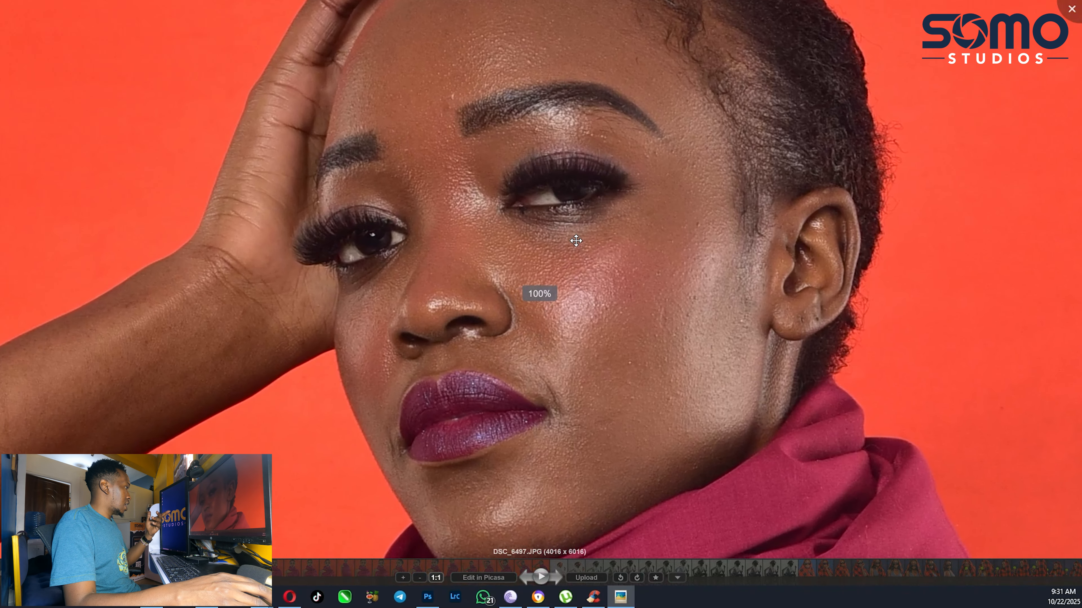
{"action": "key", "text": "Escape"}
Step: View the black-and-white photo DSC_6511 up close and as a whole picture, and close the viewer
{"action": "left_click", "coordinate": [613, 400]}
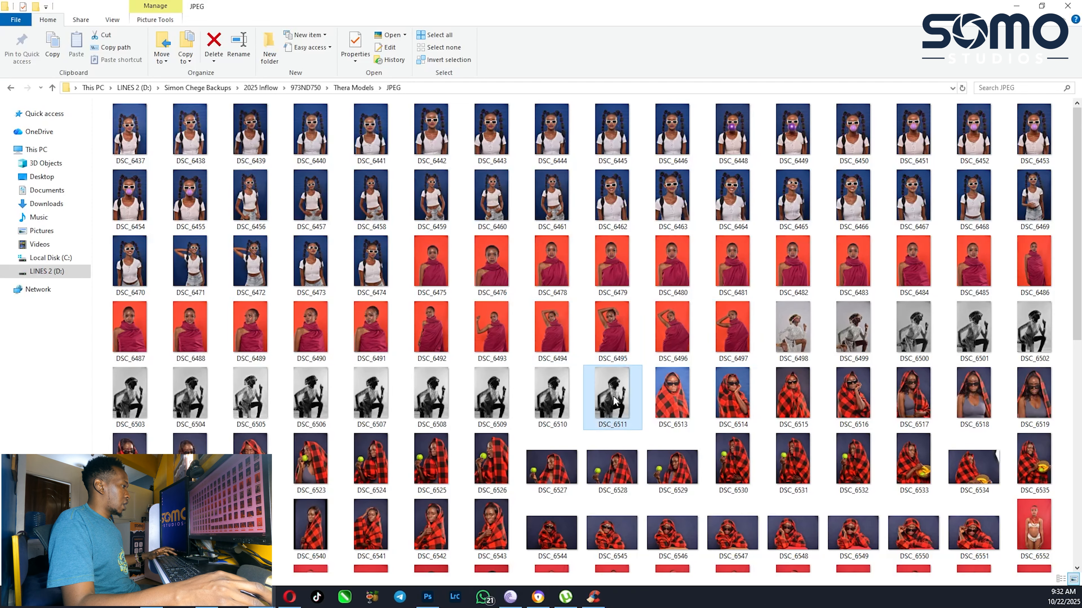
{"action": "double_click", "coordinate": [613, 400]}
{"action": "scroll", "coordinate": [555, 222], "scroll_direction": "up", "scroll_amount": 4}
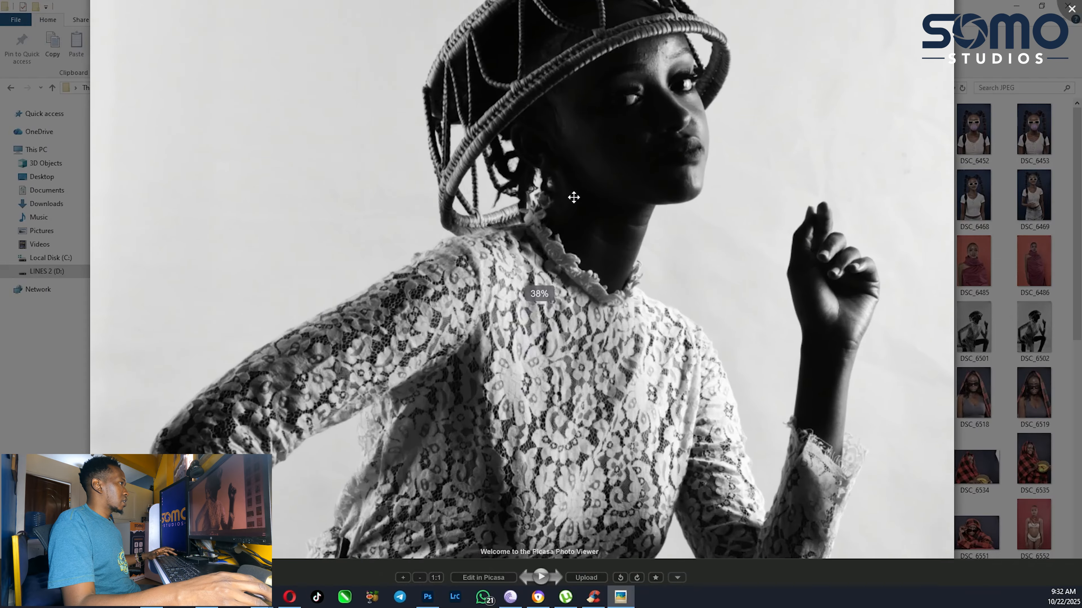
{"action": "scroll", "coordinate": [579, 188], "scroll_direction": "down", "scroll_amount": 5}
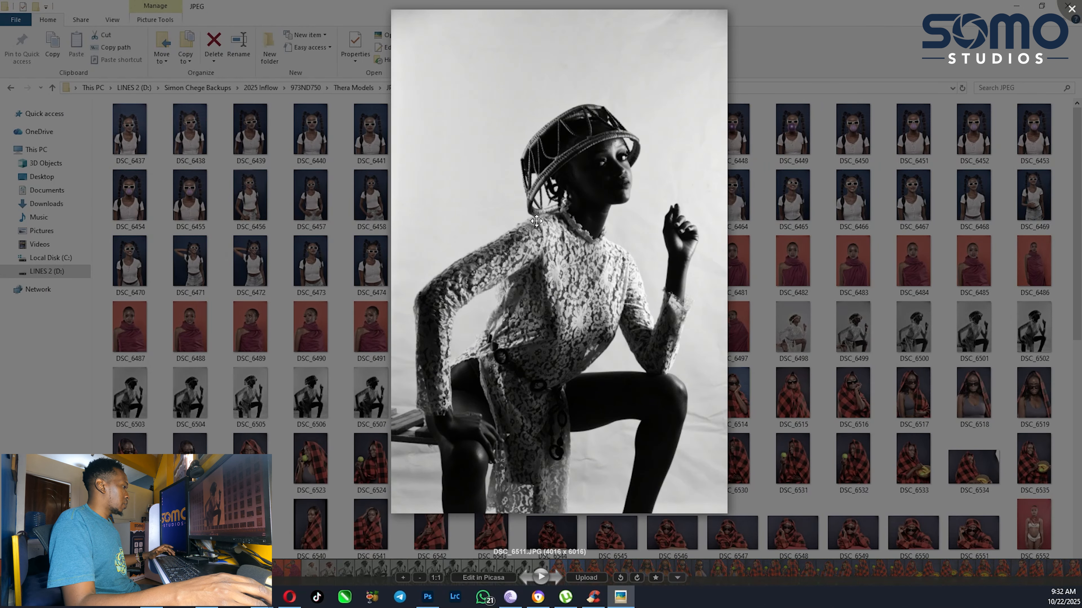
{"action": "key", "text": "Escape"}
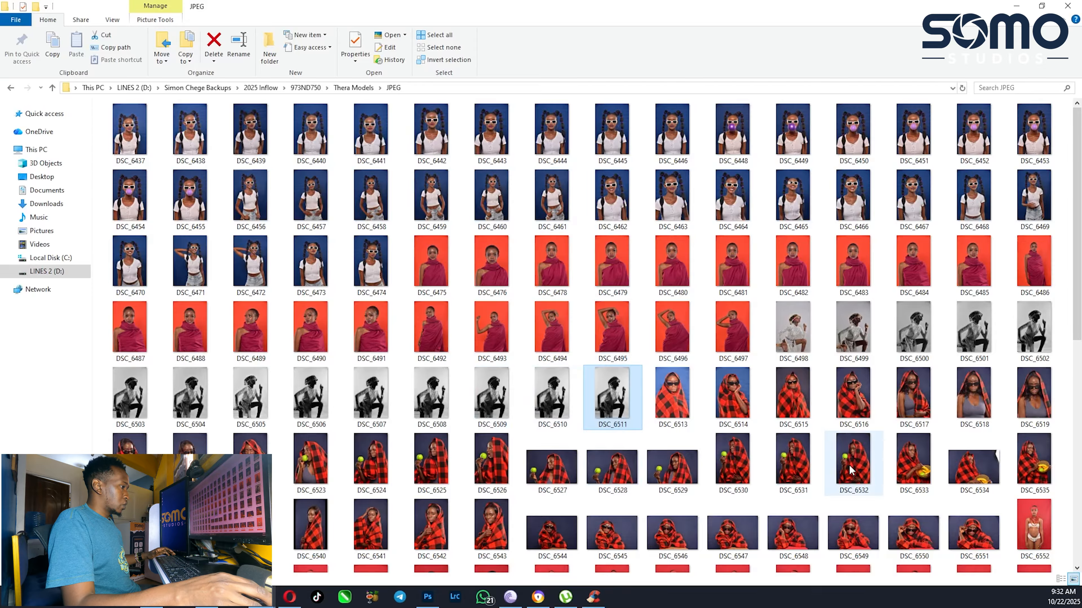
Step: Open DSC_6551, examine the model's eyes, sunglasses and lips up close, and close the viewer
{"action": "scroll", "coordinate": [852, 464], "scroll_direction": "down", "scroll_amount": 3}
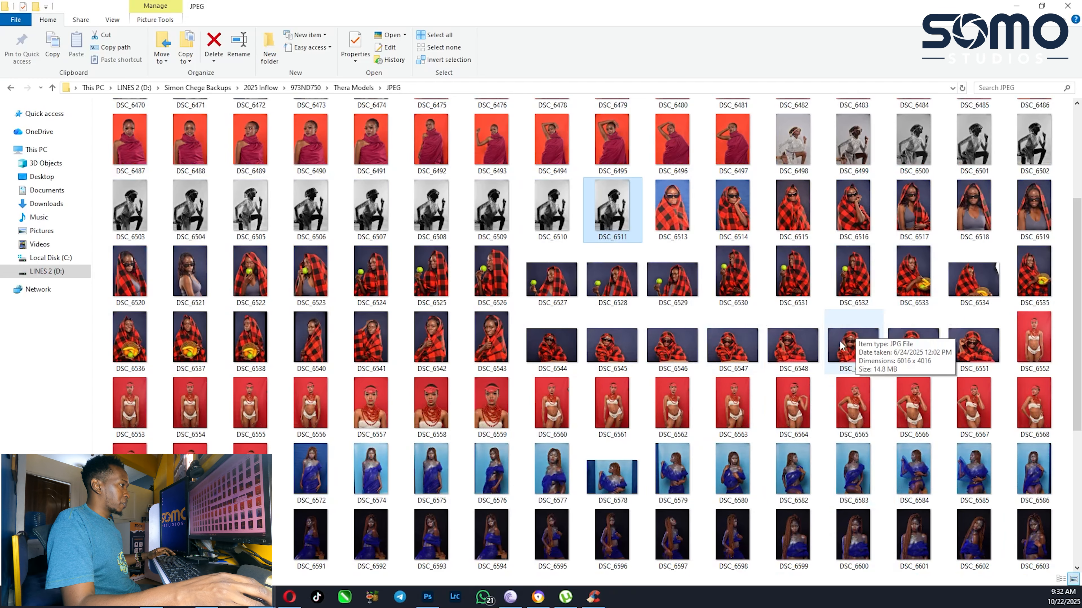
{"action": "double_click", "coordinate": [972, 349]}
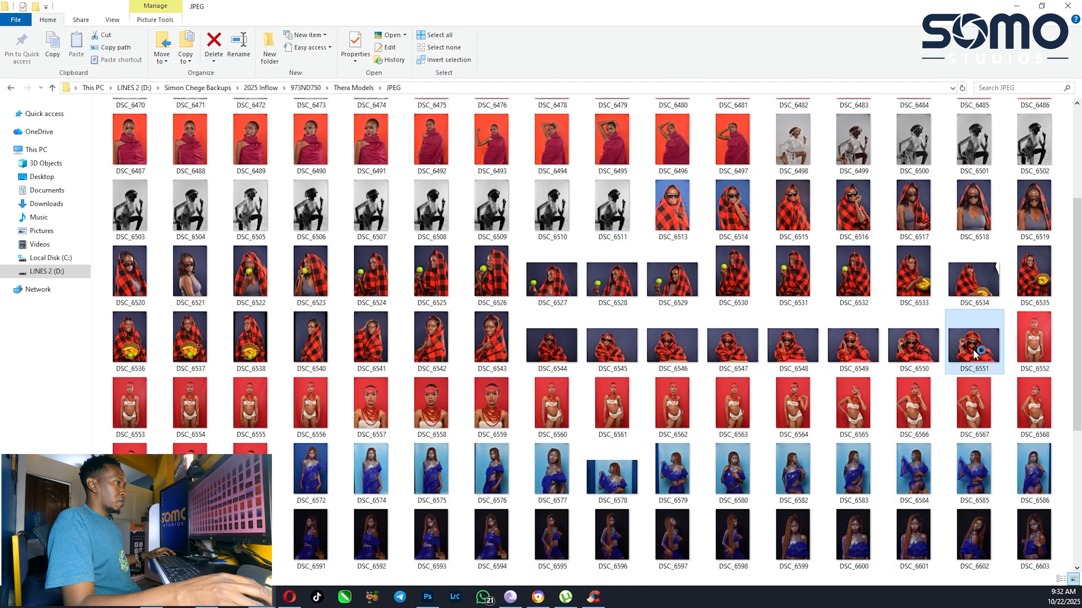
{"action": "scroll", "coordinate": [500, 265], "scroll_direction": "up", "scroll_amount": 3}
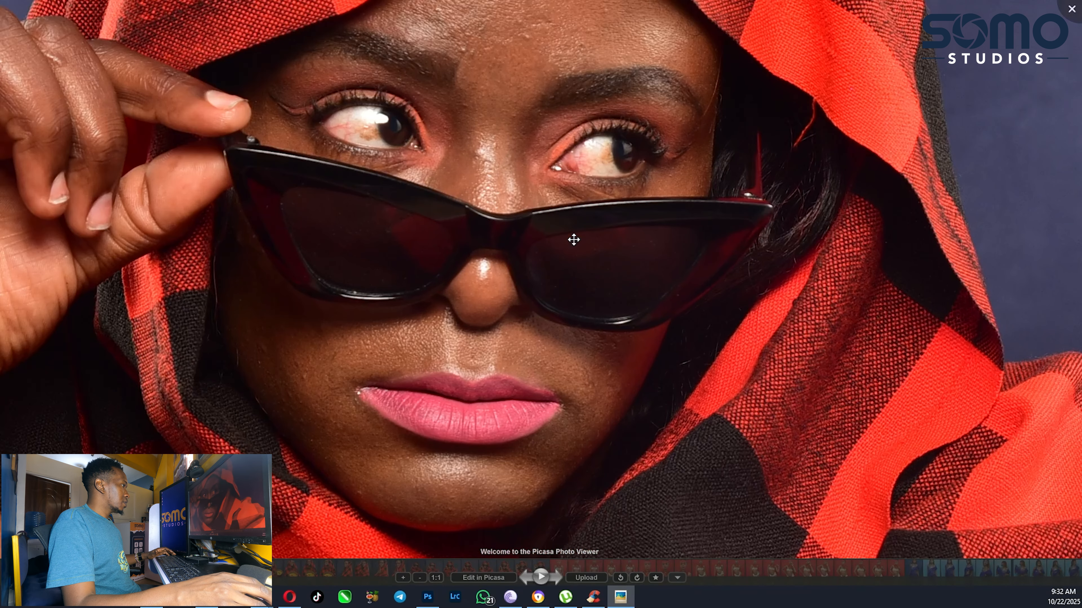
{"action": "scroll", "coordinate": [500, 265], "scroll_direction": "down", "scroll_amount": 3}
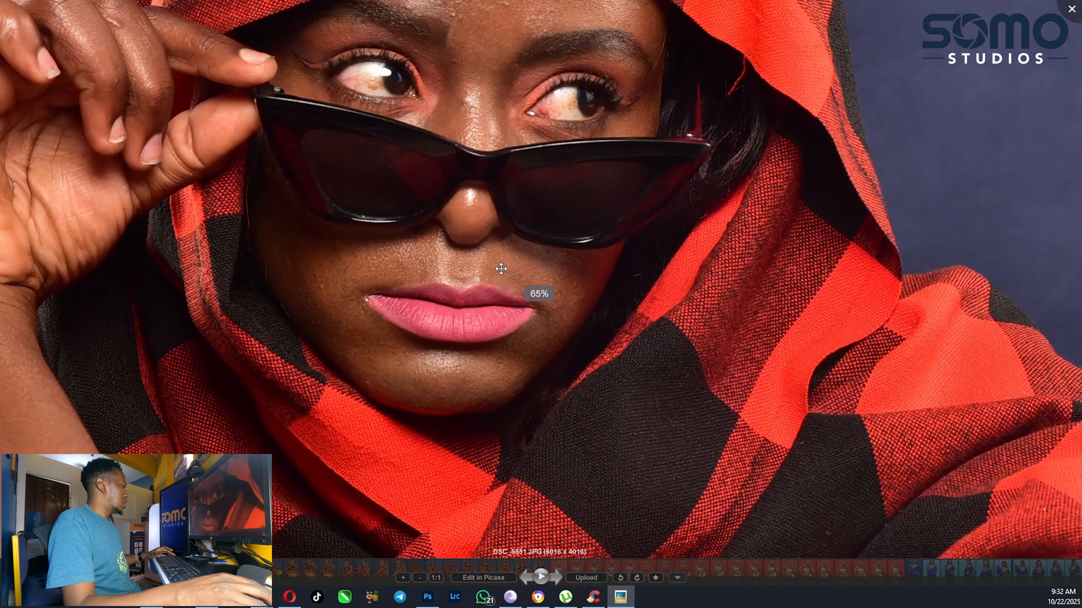
{"action": "key", "text": "Escape"}
Step: Open DSC_6571, inspect the model's face and red bead jewellery at 58% magnification, and close the viewer
{"action": "scroll", "coordinate": [573, 297], "scroll_direction": "down", "scroll_amount": 2}
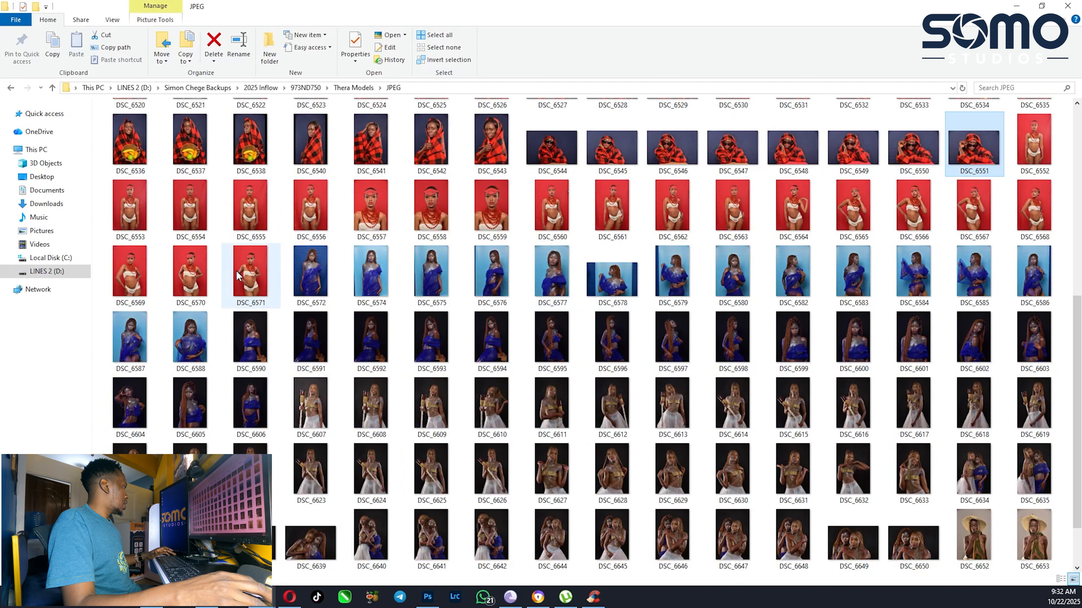
{"action": "left_click", "coordinate": [260, 278]}
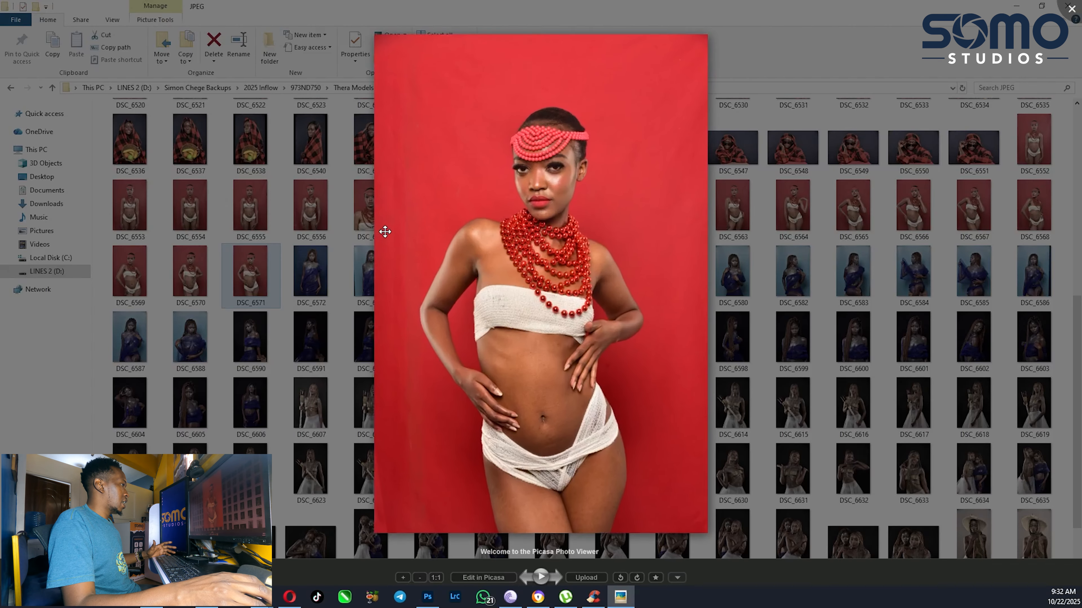
{"action": "scroll", "coordinate": [689, 175], "scroll_direction": "up", "scroll_amount": 3}
{"action": "left_click_drag", "start_coordinate": [689, 174], "coordinate": [549, 319]}
{"action": "scroll", "coordinate": [535, 320], "scroll_direction": "up", "scroll_amount": 2}
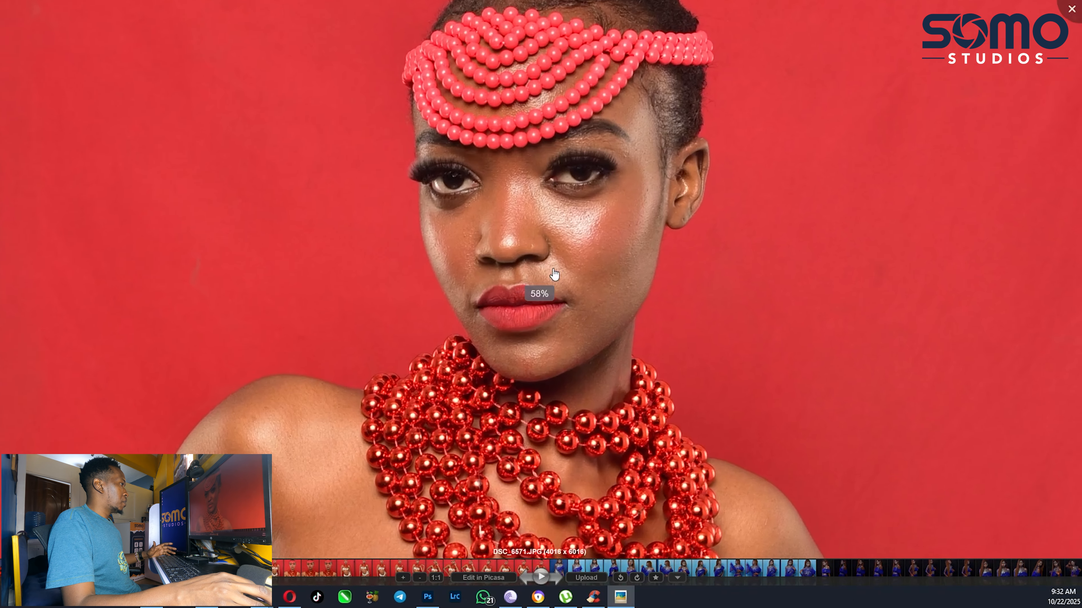
{"action": "key", "text": "Escape"}
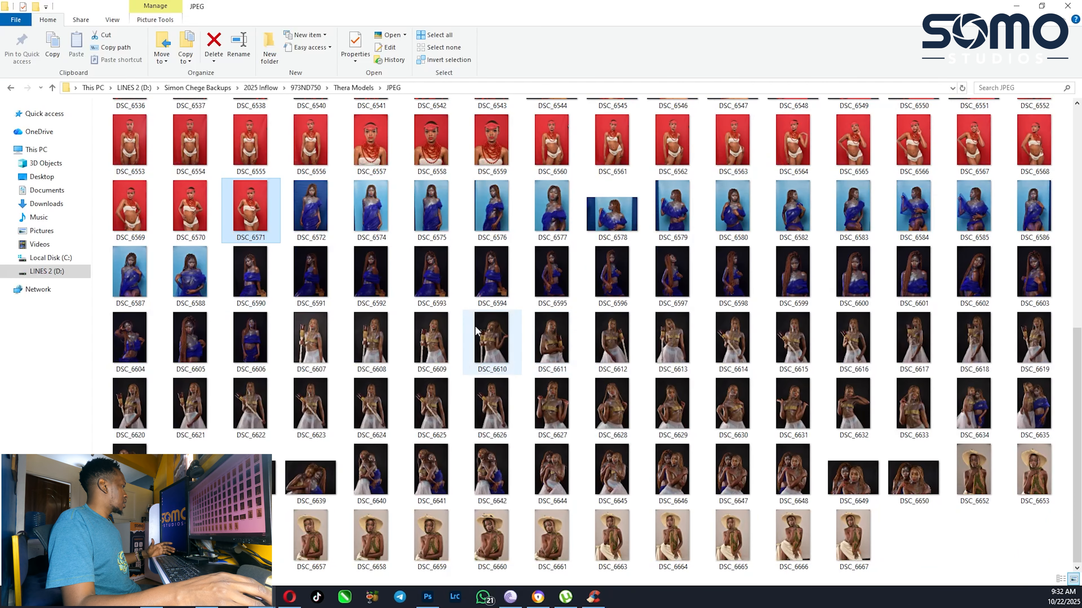
Step: Open DSC_6606, inspect the glitter makeup and necklace at 52% magnification, and close the viewer
{"action": "double_click", "coordinate": [246, 345]}
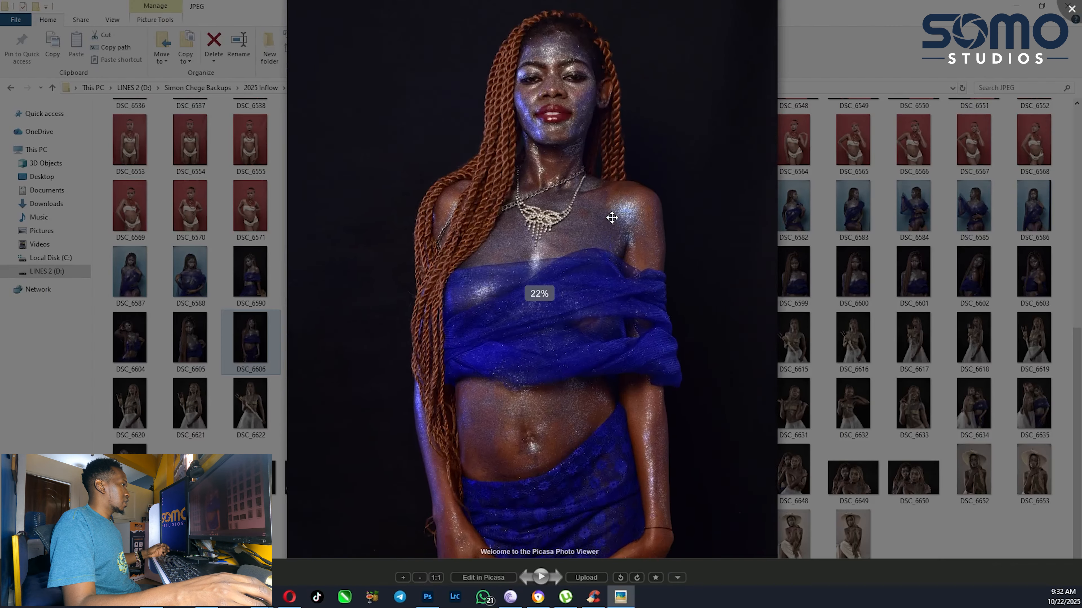
{"action": "scroll", "coordinate": [612, 217], "scroll_direction": "up", "scroll_amount": 5}
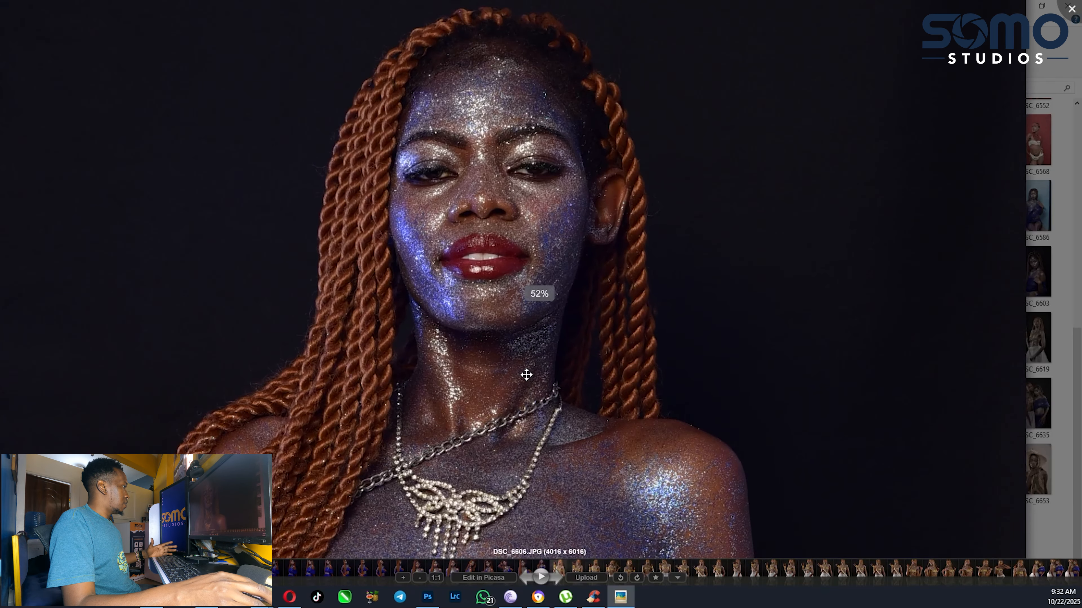
{"action": "key", "text": "Escape"}
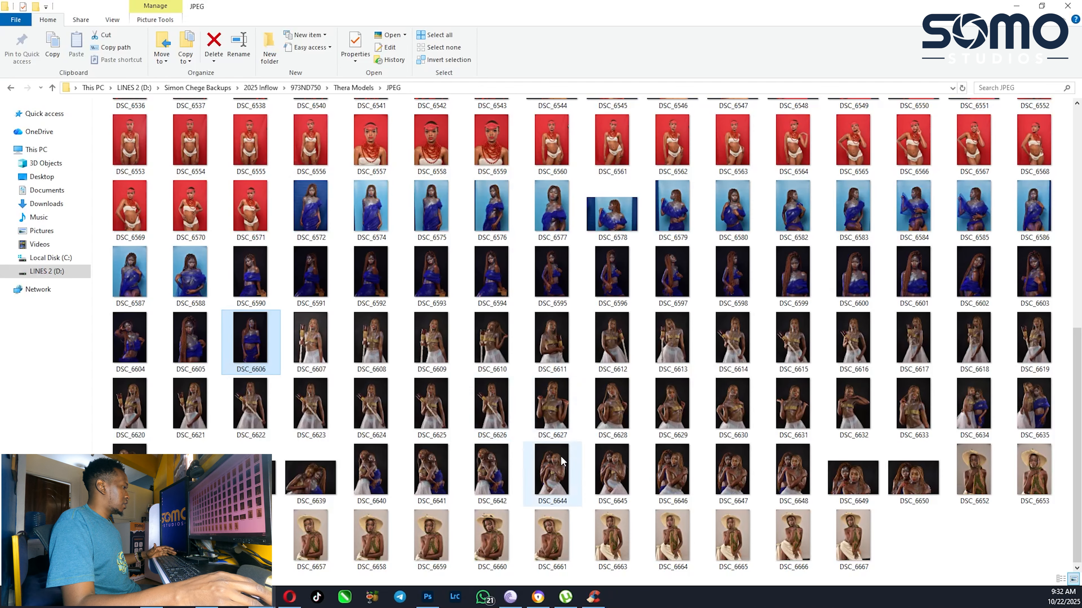
Step: Open DSC_6667, the last JPEG in the folder, examine the face and straw hat up close, and close the viewer
{"action": "double_click", "coordinate": [850, 538]}
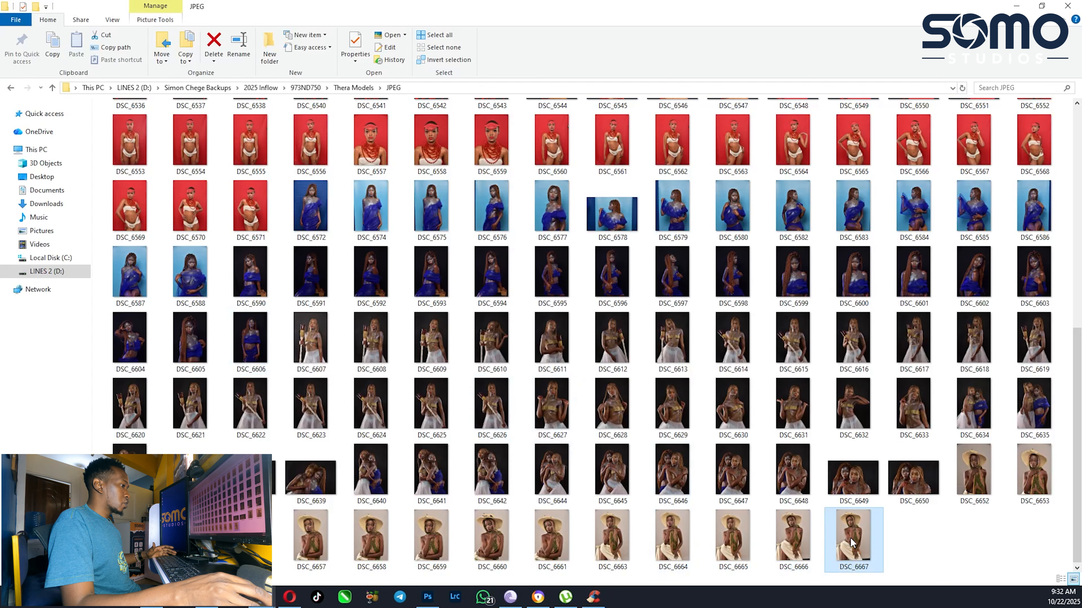
{"action": "scroll", "coordinate": [605, 184], "scroll_direction": "up", "scroll_amount": 5}
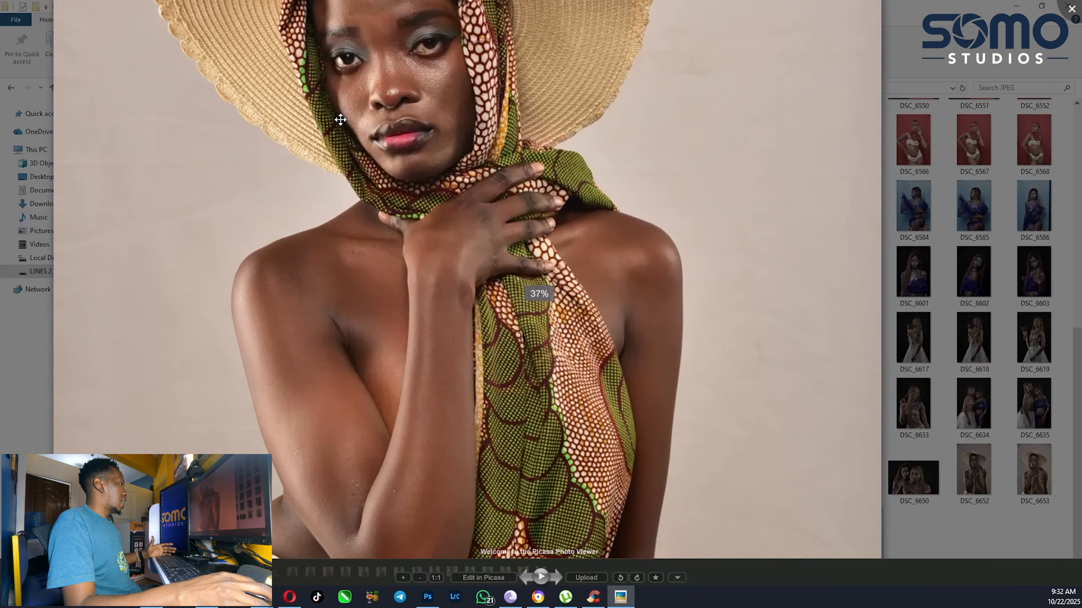
{"action": "scroll", "coordinate": [483, 229], "scroll_direction": "down", "scroll_amount": 5}
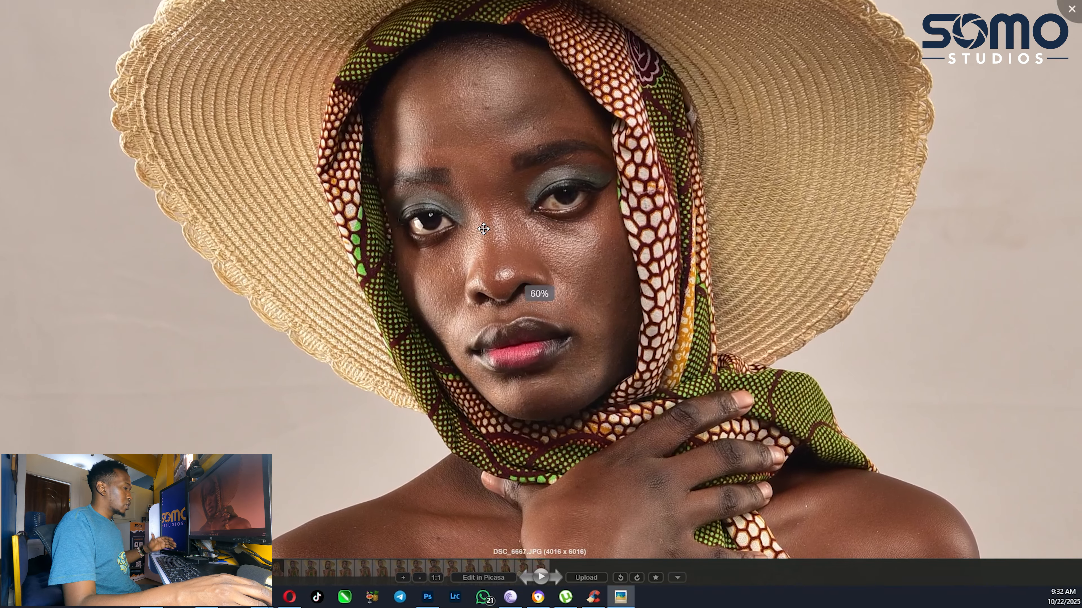
{"action": "key", "text": "Escape"}
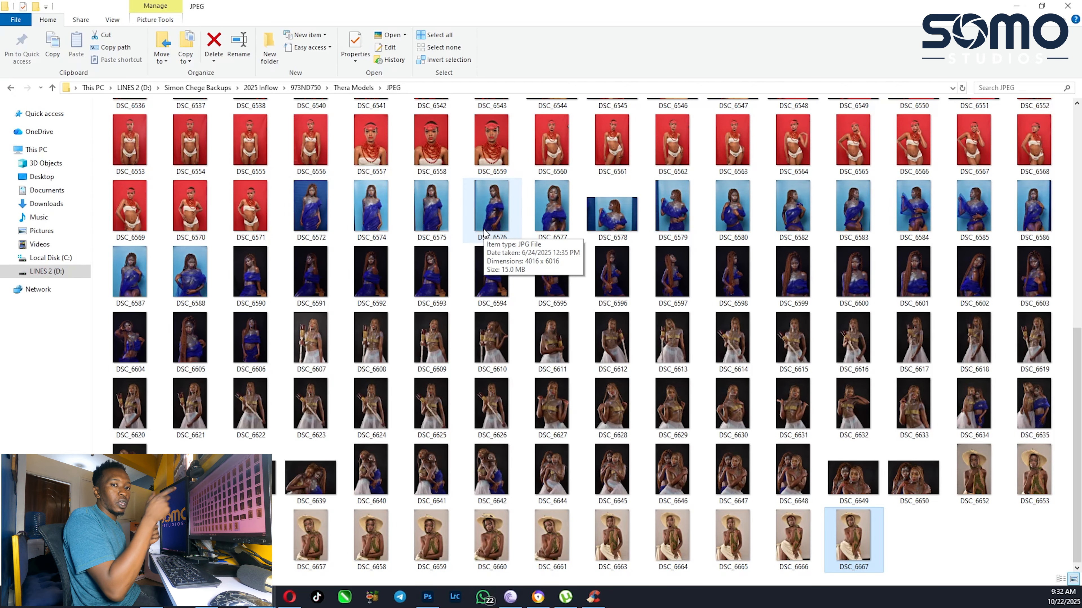
Step: Go back to the Thera Models folder, open the NEF folder and browse its raw photos to the end
{"action": "key", "text": "alt+Left"}
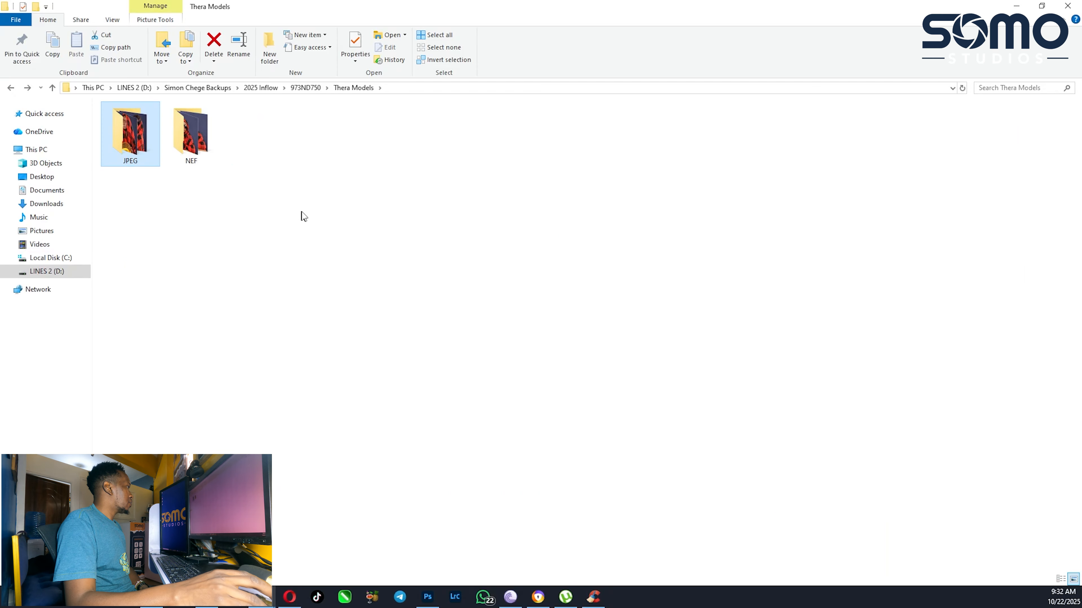
{"action": "left_click", "coordinate": [184, 129]}
{"action": "double_click", "coordinate": [184, 130]}
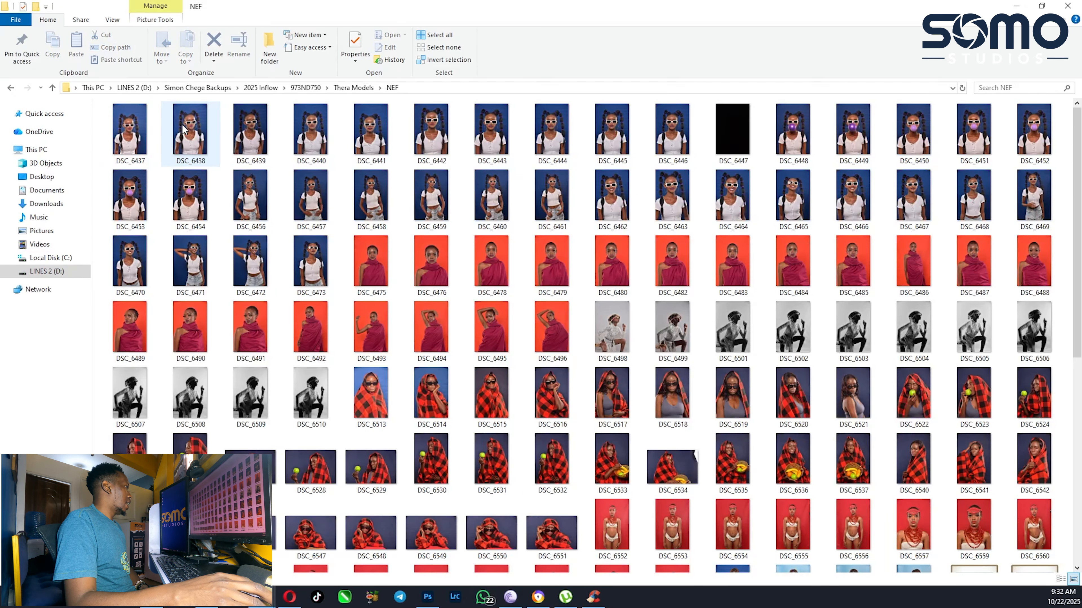
{"action": "scroll", "coordinate": [569, 380], "scroll_direction": "down", "scroll_amount": 3}
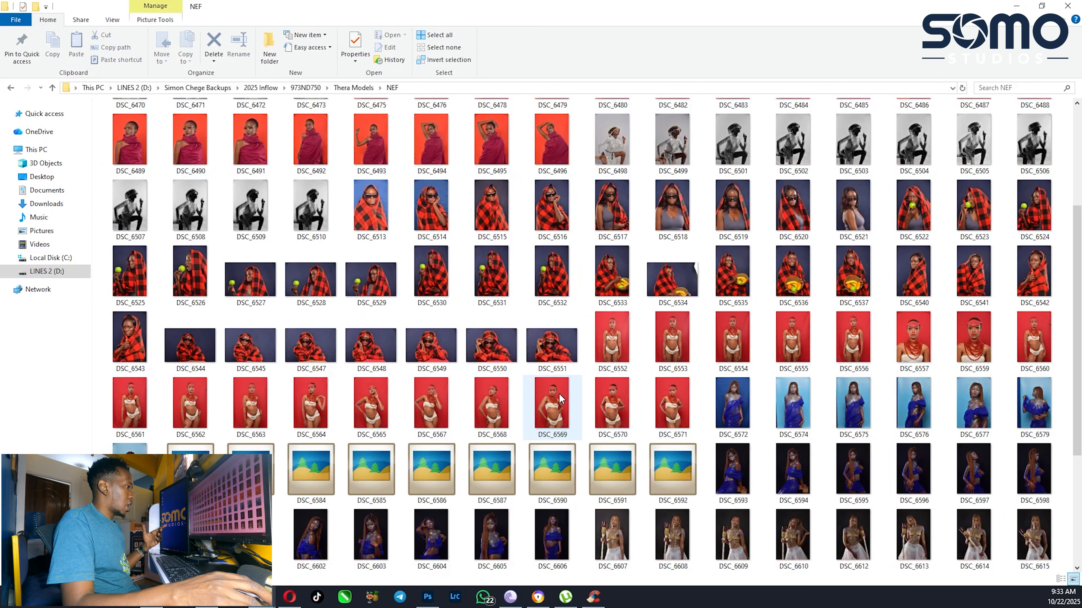
{"action": "scroll", "coordinate": [622, 354], "scroll_direction": "down", "scroll_amount": 3}
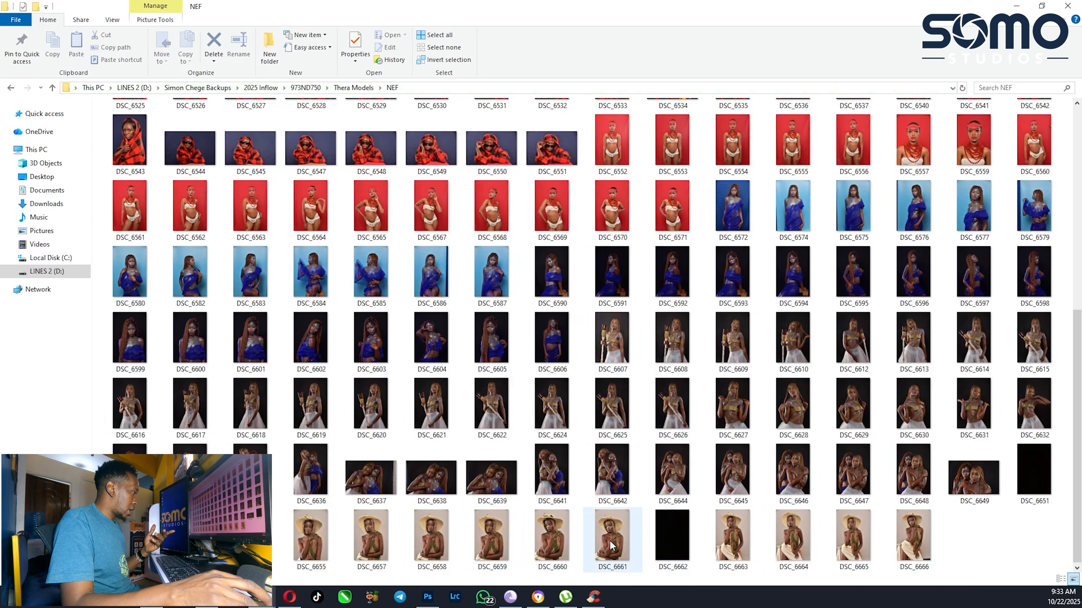
Step: Open DSC_6659.NEF in the photo viewer and examine the raw image's face, headscarf and overall tones at several magnifications
{"action": "left_click", "coordinate": [489, 548]}
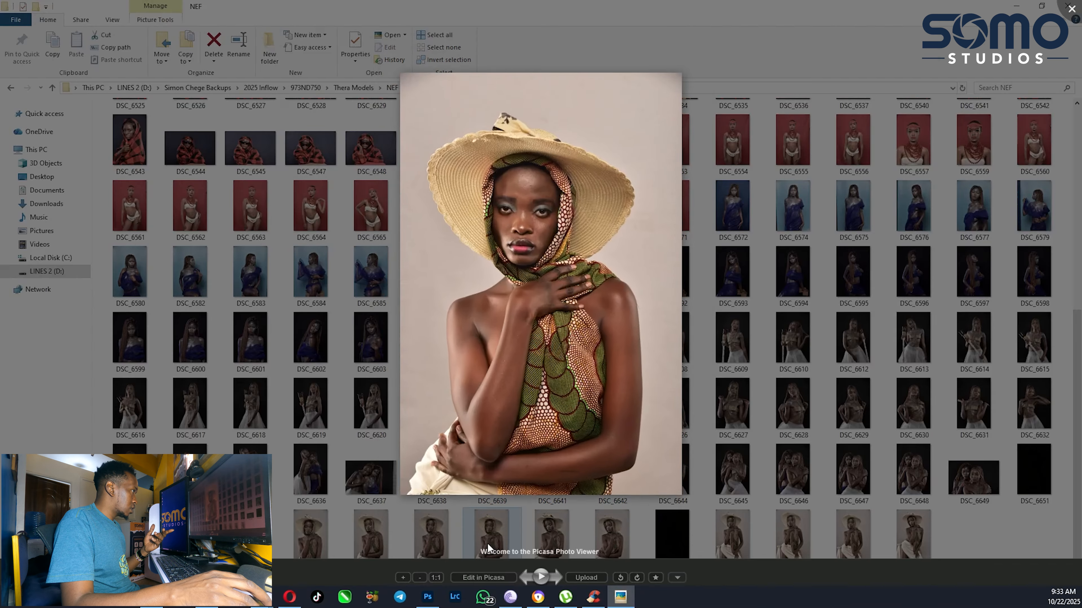
{"action": "scroll", "coordinate": [552, 197], "scroll_direction": "up", "scroll_amount": 5}
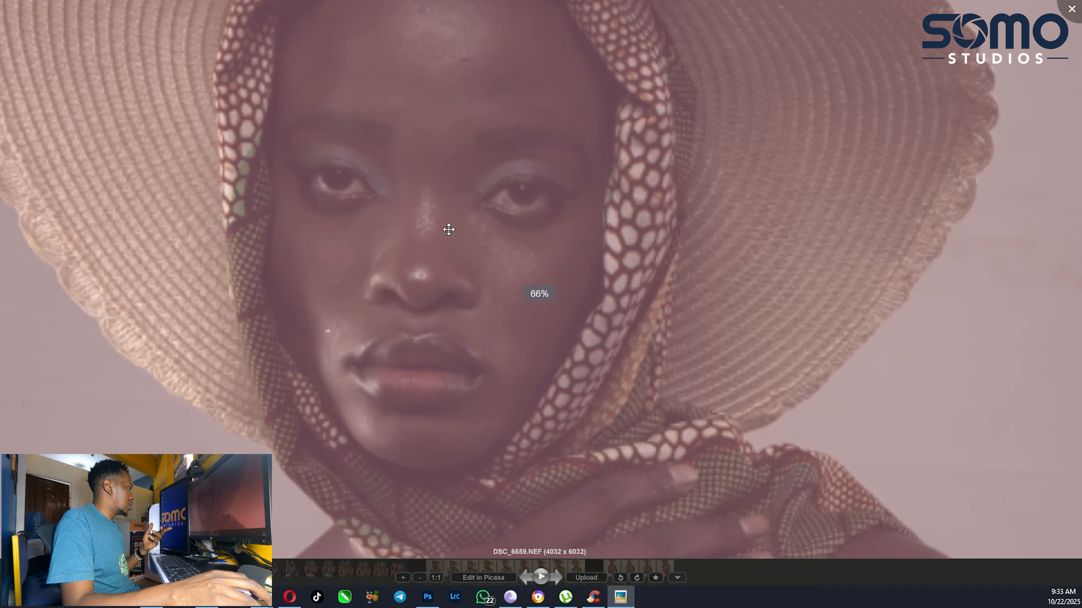
{"action": "left_click_drag", "start_coordinate": [448, 229], "coordinate": [582, 90]}
{"action": "left_click_drag", "start_coordinate": [611, 221], "coordinate": [630, 43]}
{"action": "scroll", "coordinate": [603, 271], "scroll_direction": "down", "scroll_amount": 5}
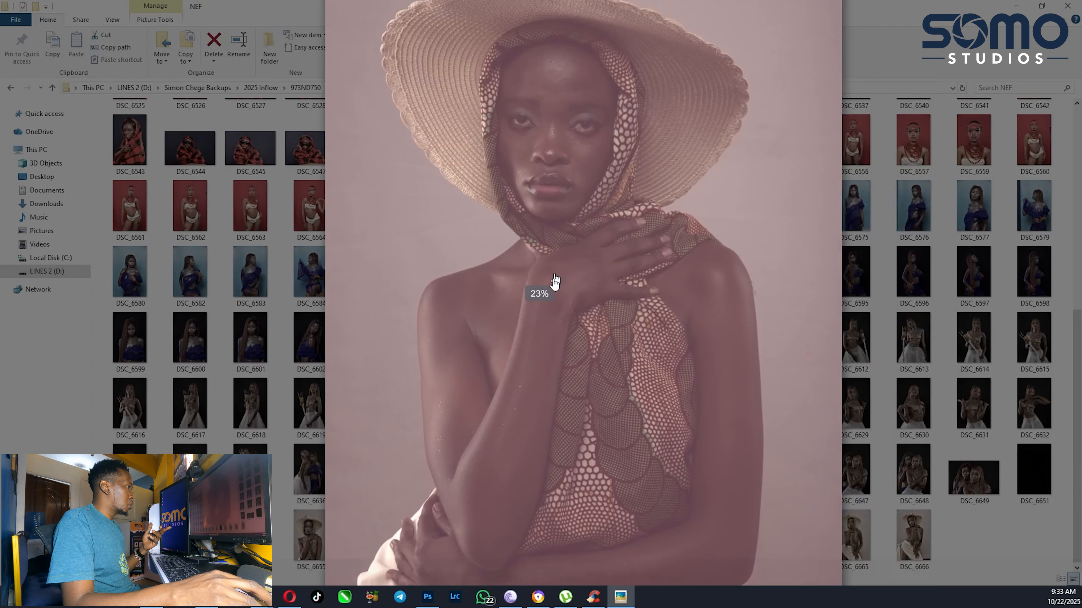
{"action": "left_click_drag", "start_coordinate": [554, 275], "coordinate": [547, 308]}
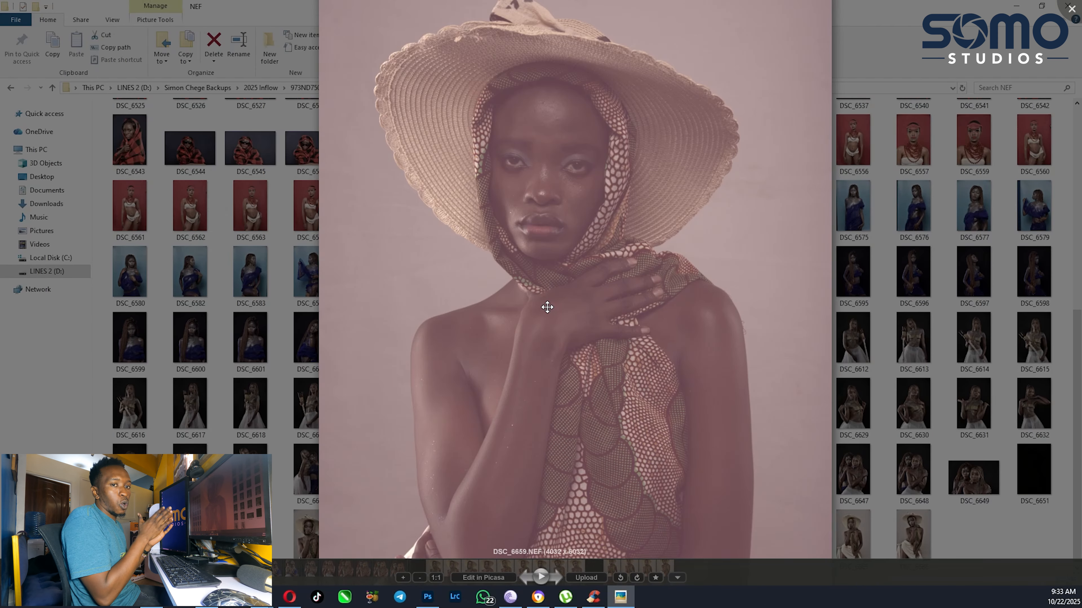
Step: Open DSC_6659.NEF from the NEF folder in Photoshop's Camera Raw
{"action": "left_click", "coordinate": [427, 598]}
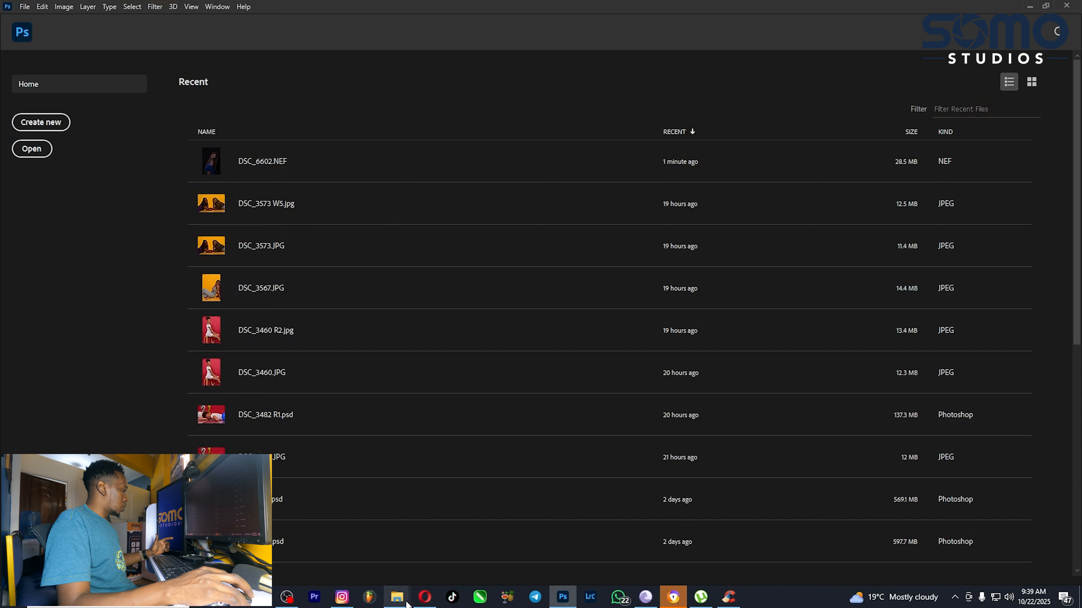
{"action": "mouse_move", "coordinate": [403, 601]}
{"action": "left_click", "coordinate": [447, 556]}
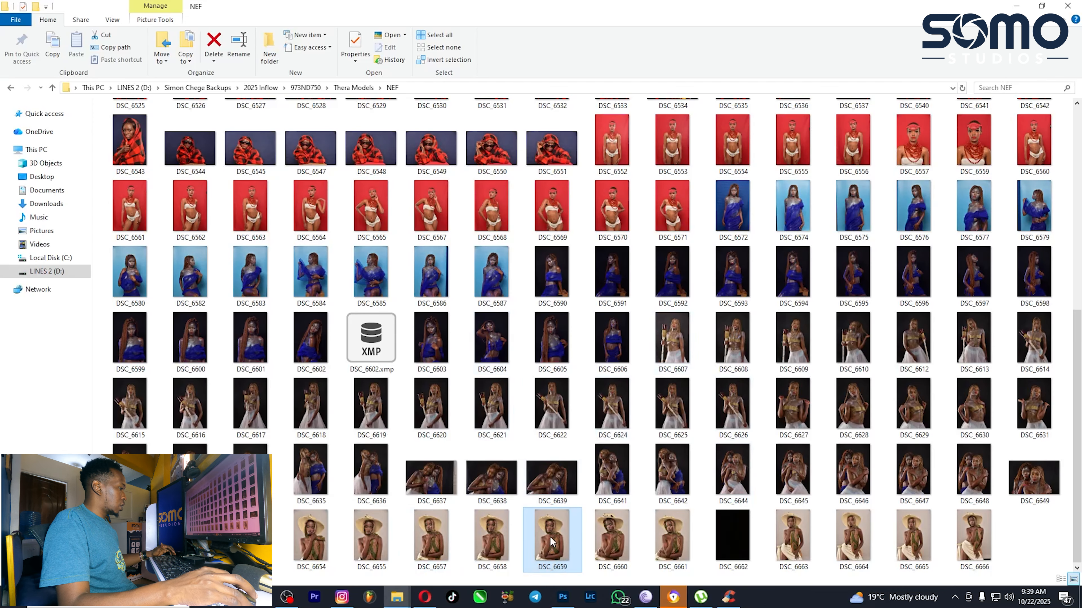
{"action": "left_click_drag", "start_coordinate": [550, 534], "coordinate": [538, 453]}
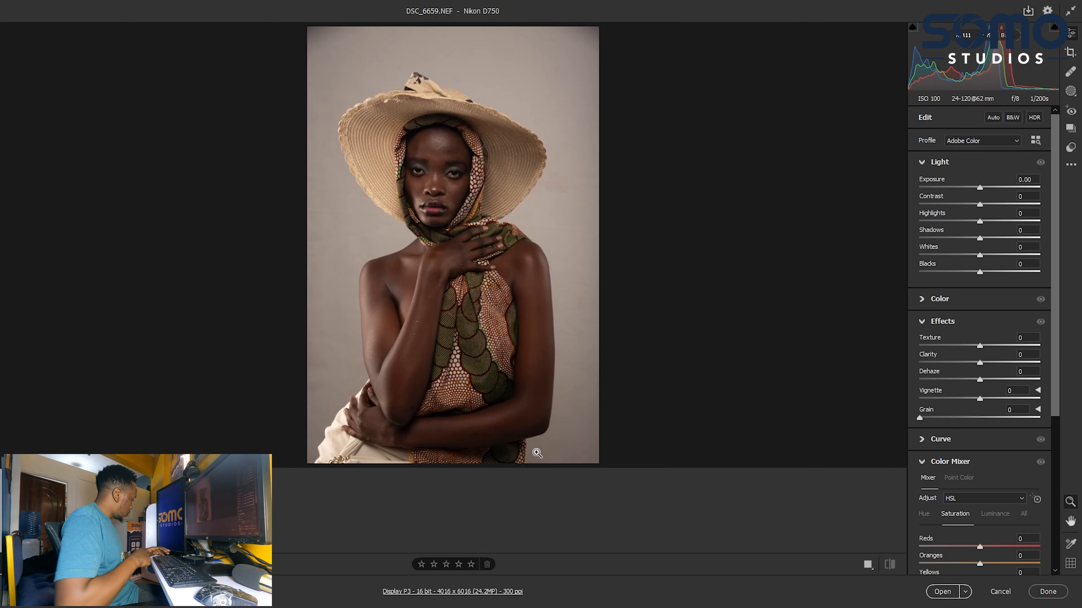
Step: Show the before and after views side by side, apply the Modern 02 profile to the photo, and return to the edit settings
{"action": "key", "text": "q"}
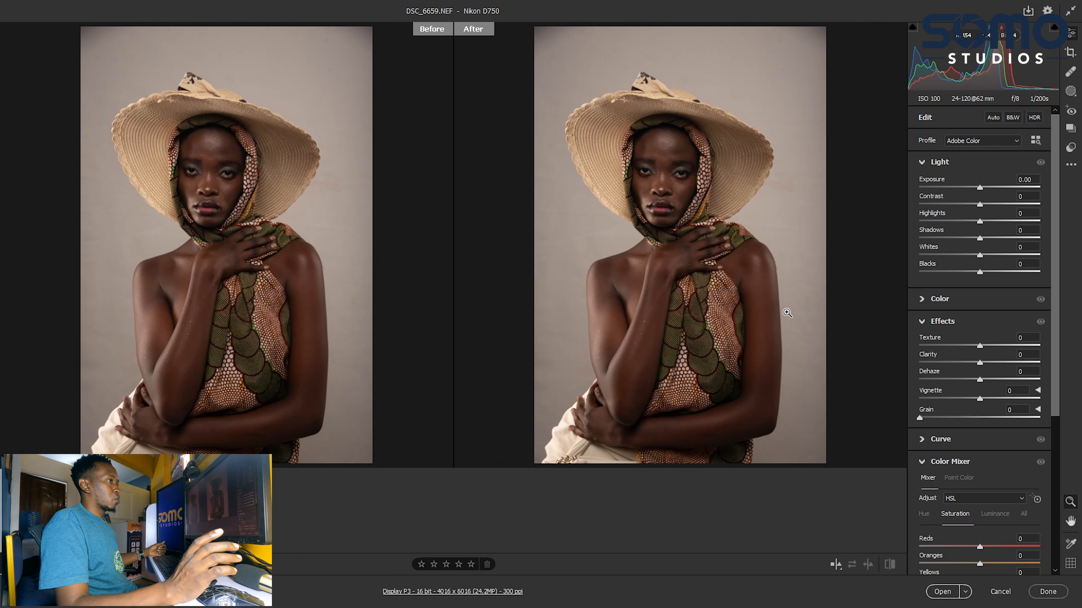
{"action": "left_click", "coordinate": [1035, 142]}
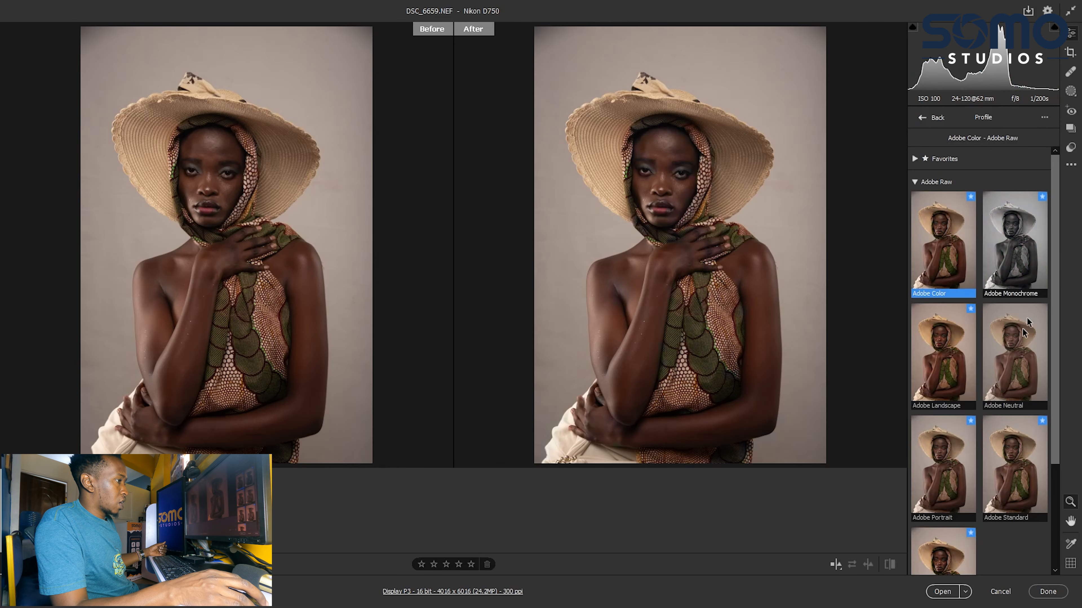
{"action": "scroll", "coordinate": [997, 399], "scroll_direction": "down", "scroll_amount": 3}
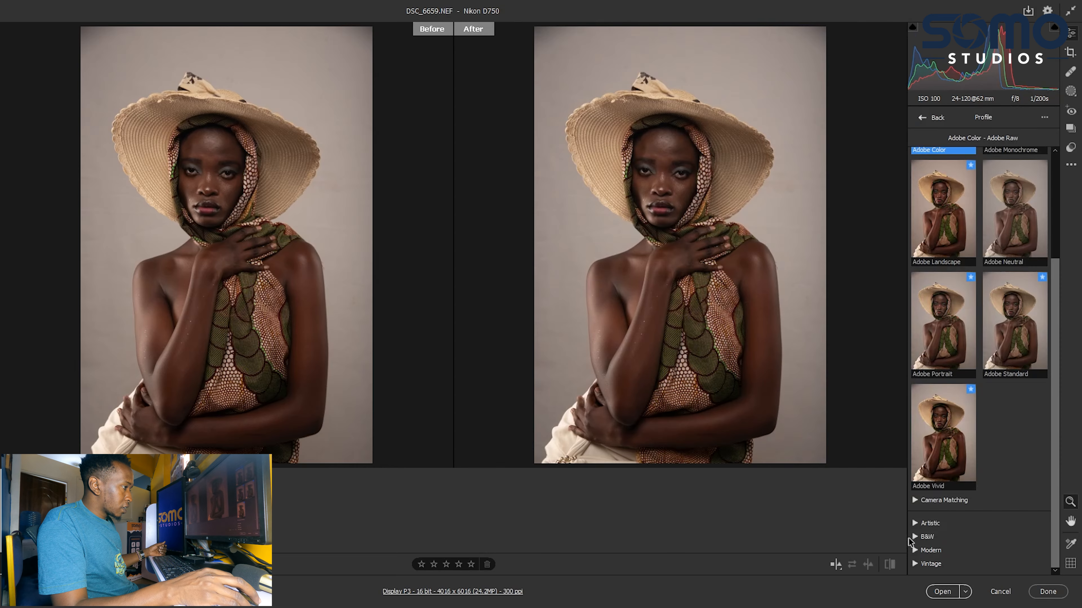
{"action": "left_click", "coordinate": [915, 551]}
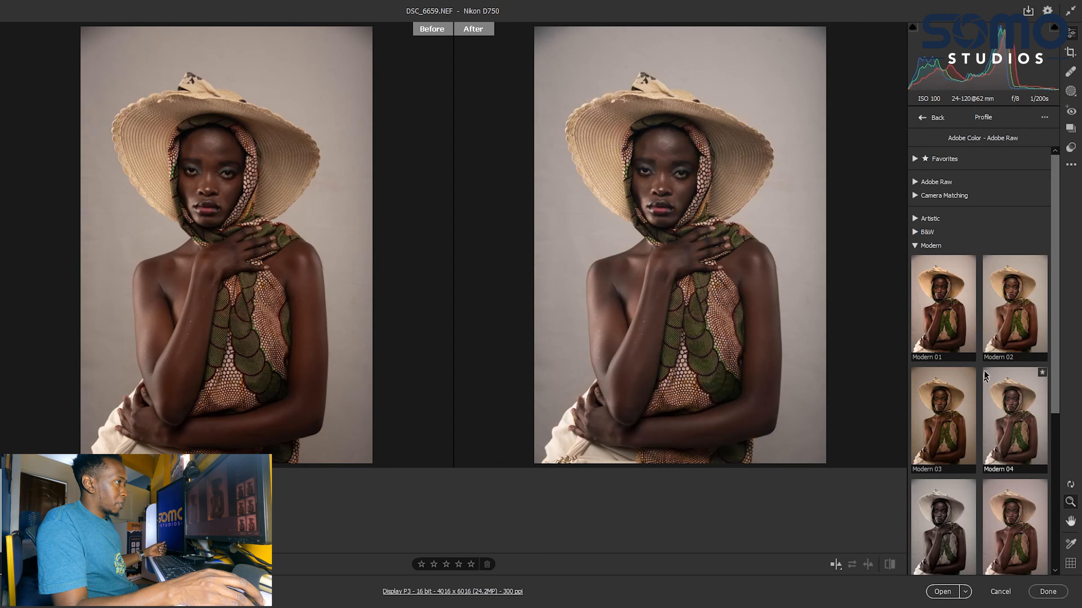
{"action": "left_click", "coordinate": [1010, 304]}
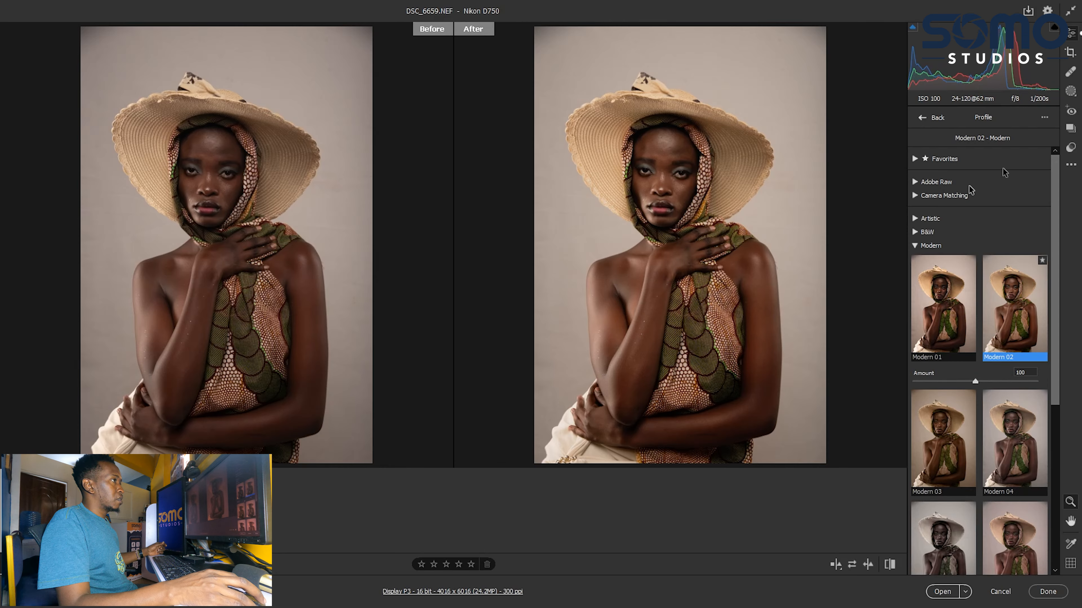
{"action": "left_click", "coordinate": [922, 118]}
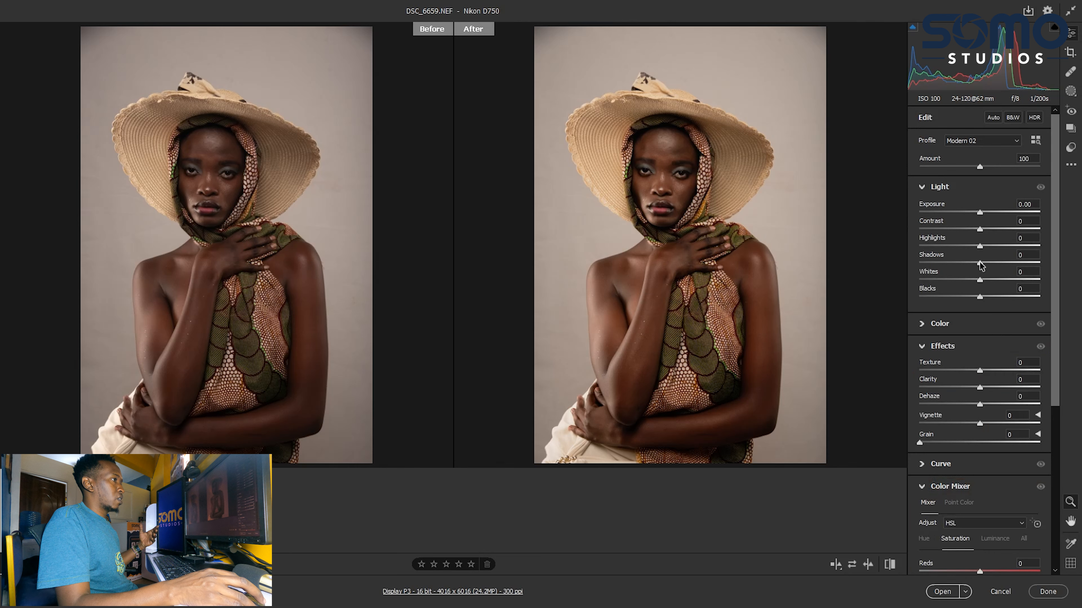
Step: Try an exposure of -0.35, undo it, and open the raw photo in Photoshop
{"action": "left_click_drag", "start_coordinate": [979, 213], "coordinate": [975, 213]}
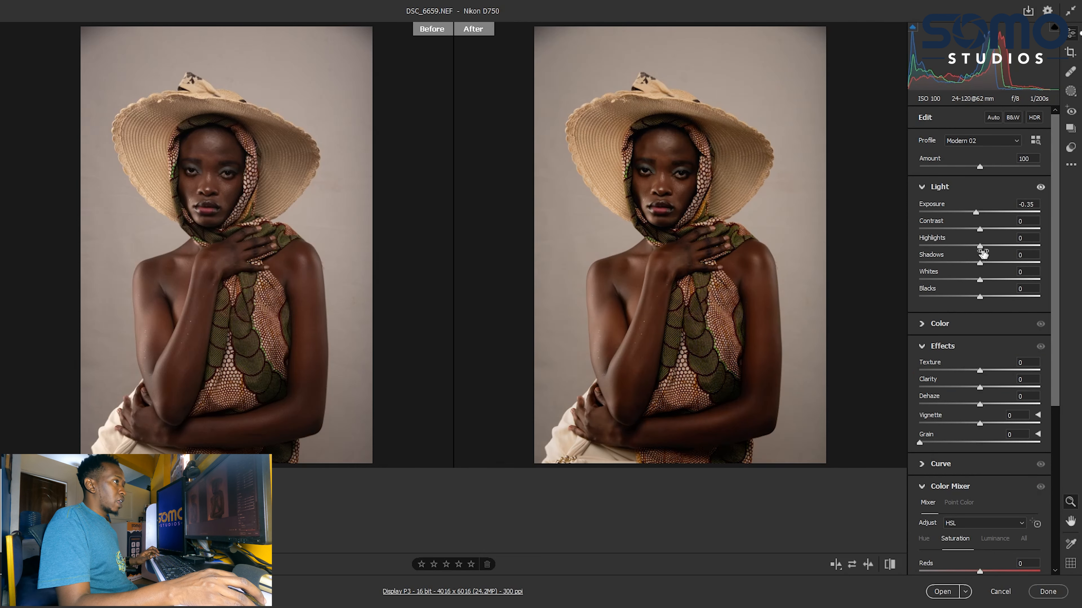
{"action": "key", "text": "ctrl+z"}
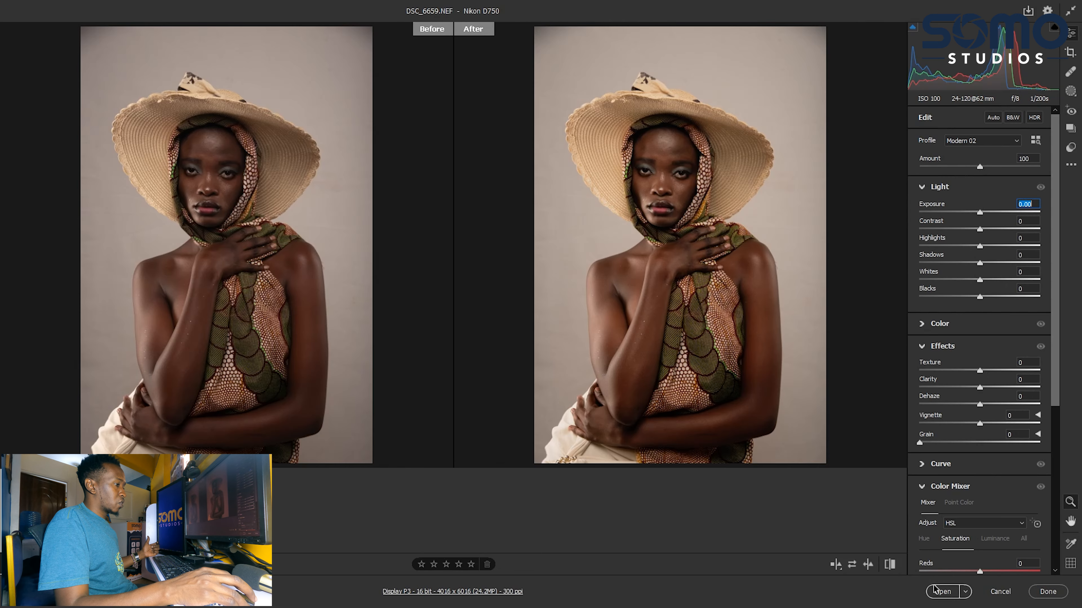
{"action": "left_click", "coordinate": [939, 593]}
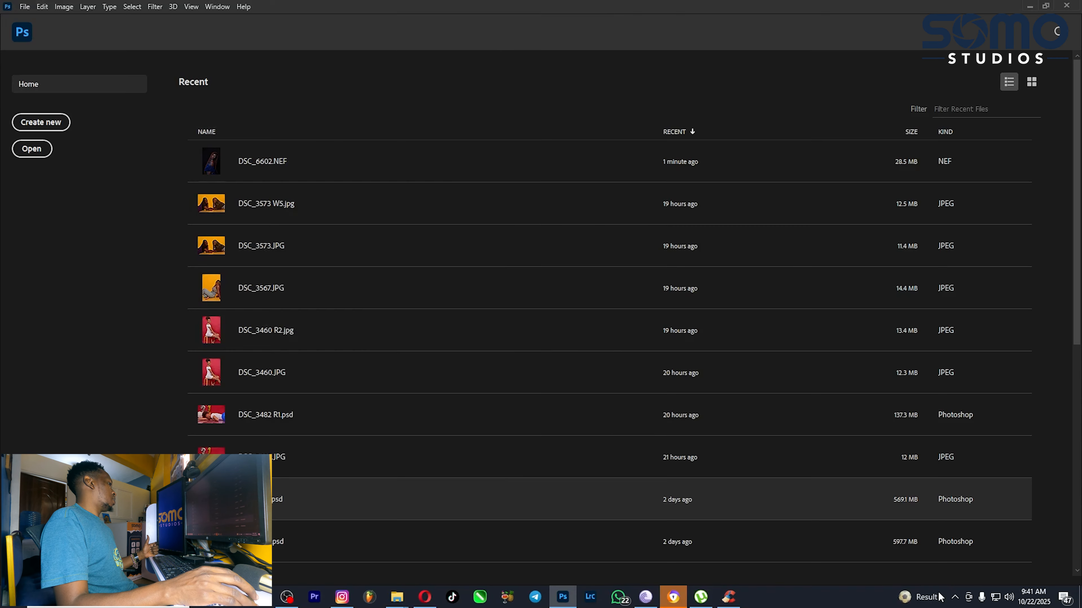
{"action": "mouse_move", "coordinate": [939, 597]}
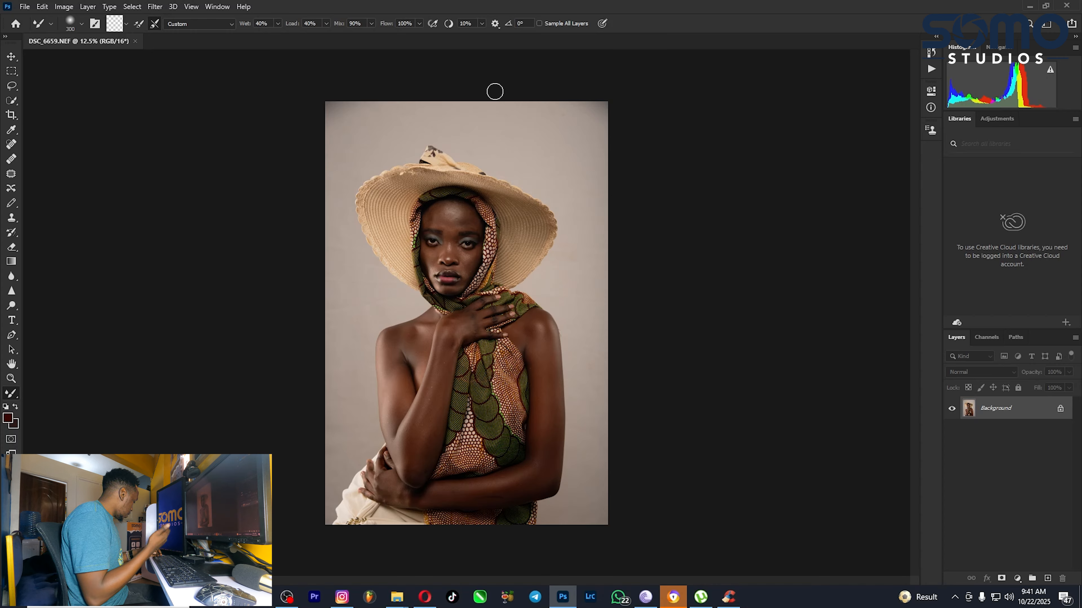
{"action": "key", "text": "ctrl+j"}
{"action": "key", "text": "ctrl+j"}
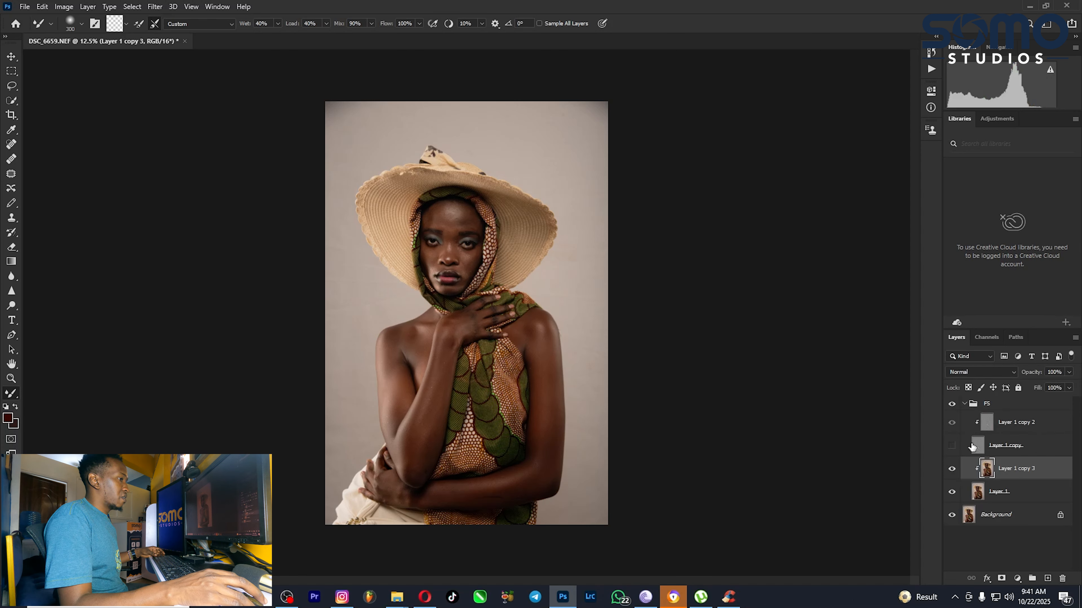
{"action": "left_click", "coordinate": [986, 405]}
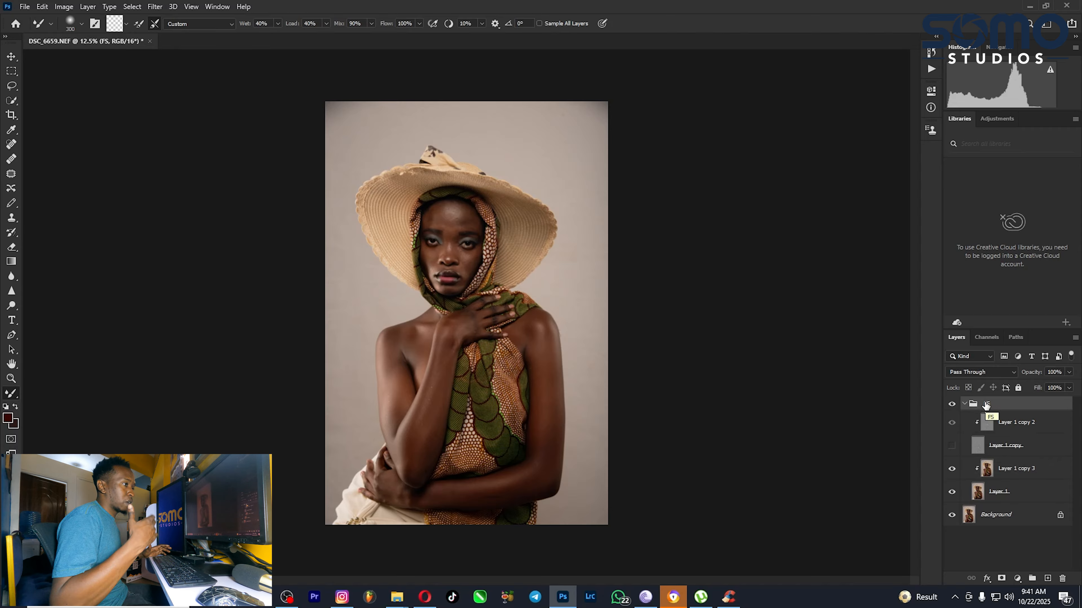
{"action": "key", "text": "Delete"}
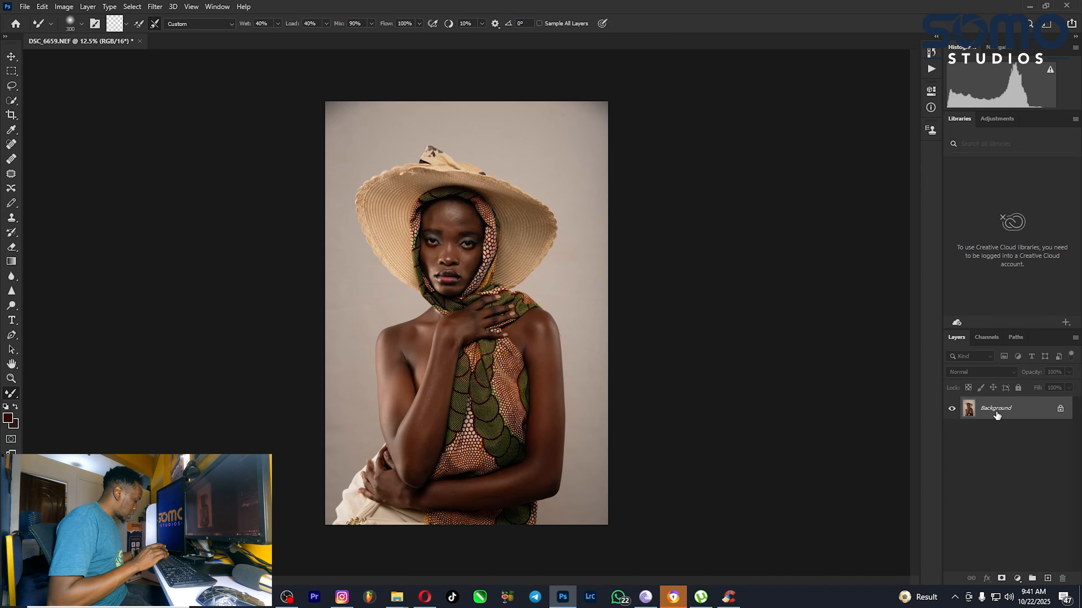
Step: Duplicate the Background layer twice and hide the uppermost copy
{"action": "key", "text": "ctrl+j"}
{"action": "key", "text": "ctrl+j"}
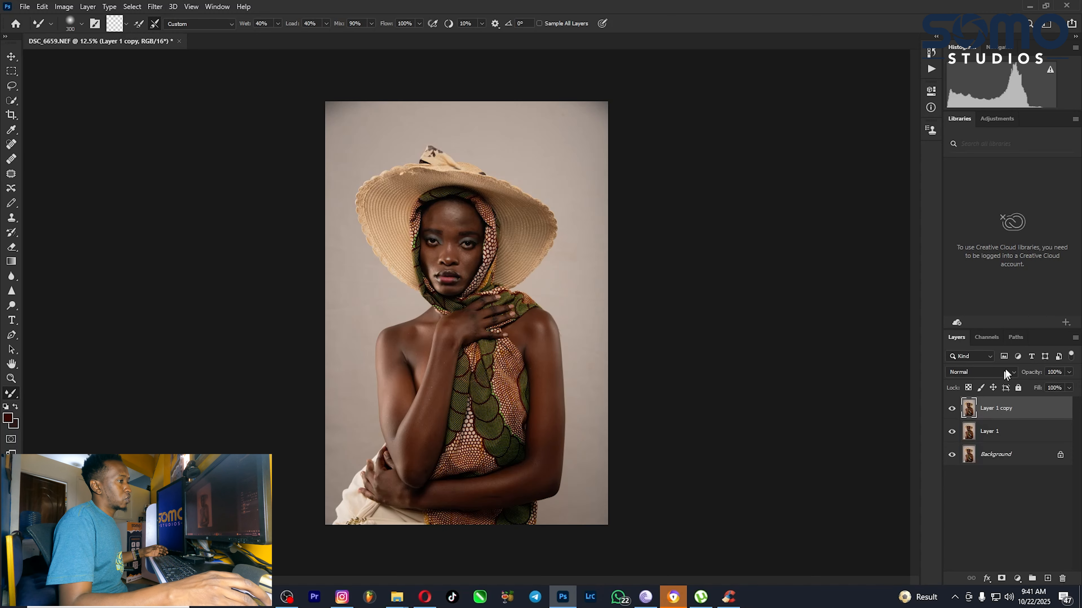
{"action": "left_click", "coordinate": [952, 409]}
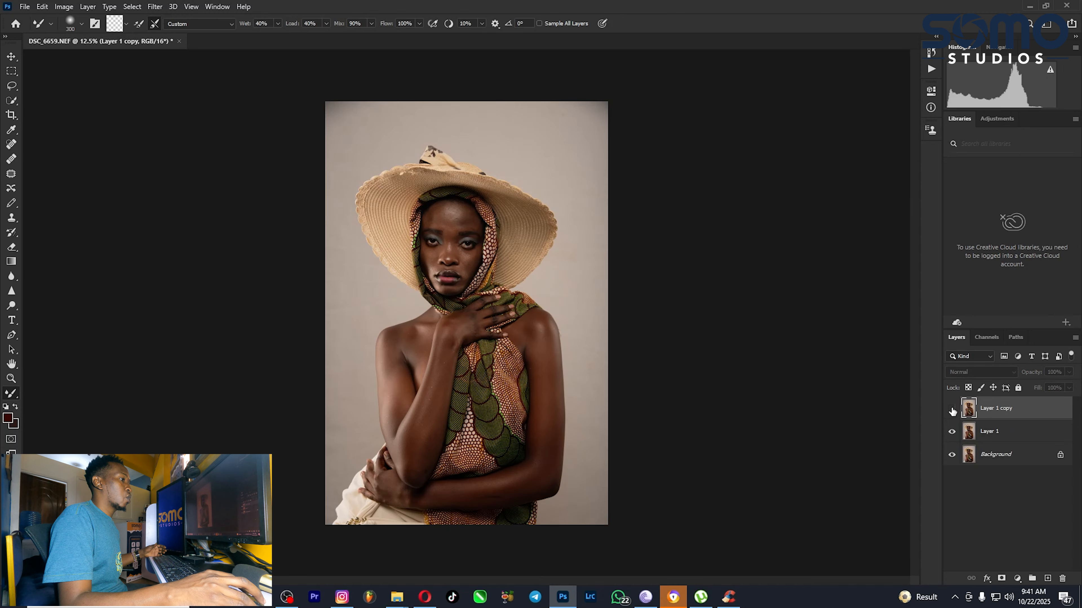
Step: Rename the Layer 1 duplicate as Color
{"action": "left_click", "coordinate": [987, 432]}
{"action": "double_click", "coordinate": [990, 431]}
{"action": "type", "text": "dolor"}
{"action": "key", "text": "Return"}
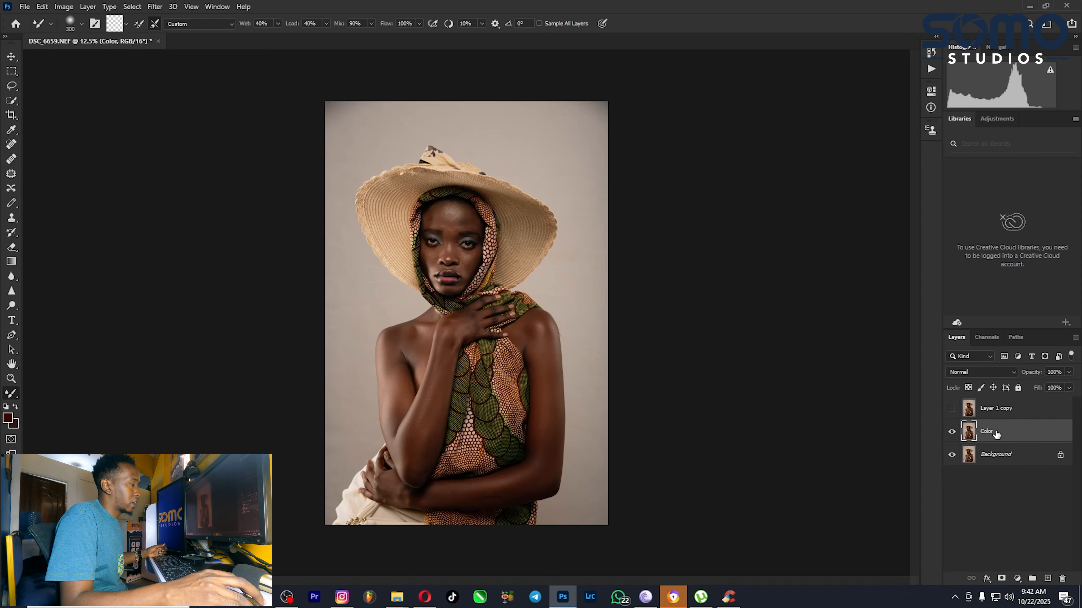
Step: Apply a Gaussian Blur with a 7.0-pixel radius to the Color layer, judging the skin smoothing in a 50% preview around the eye
{"action": "left_click", "coordinate": [155, 6]}
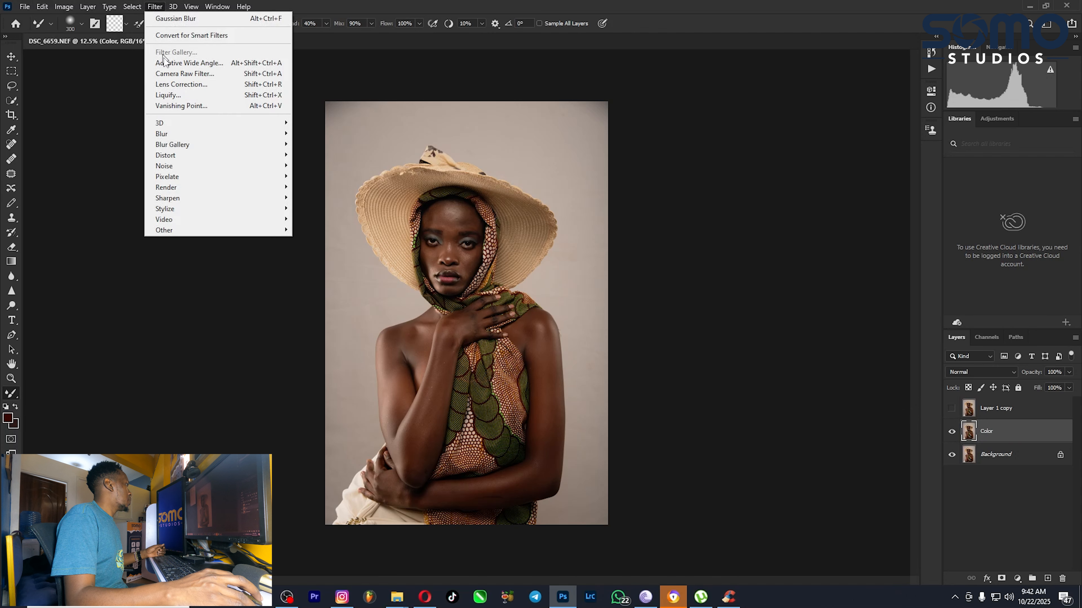
{"action": "mouse_move", "coordinate": [169, 133]}
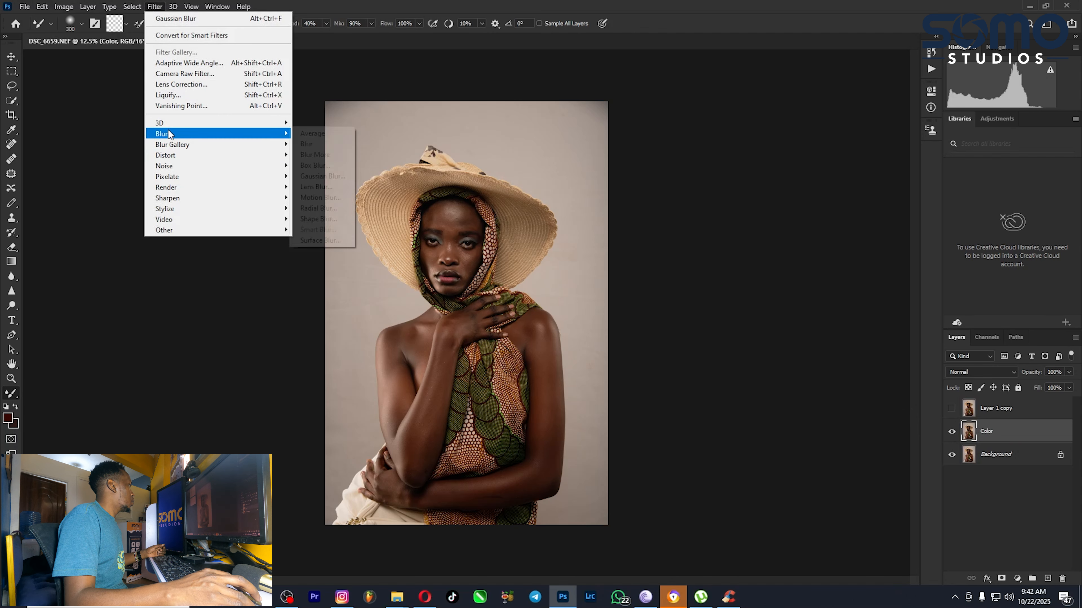
{"action": "left_click", "coordinate": [313, 176]}
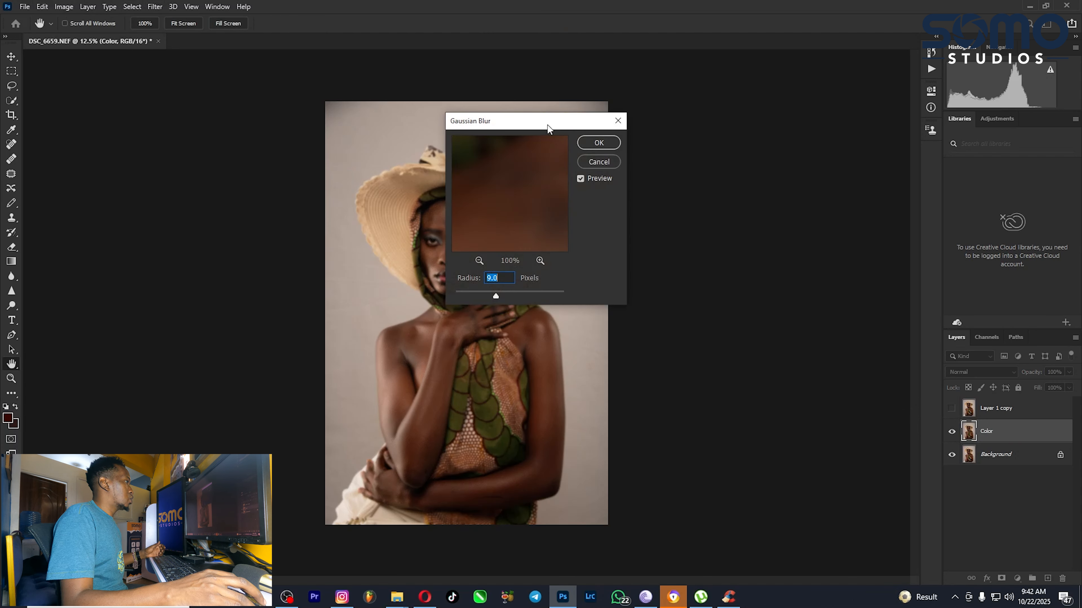
{"action": "left_click_drag", "start_coordinate": [495, 297], "coordinate": [454, 297]}
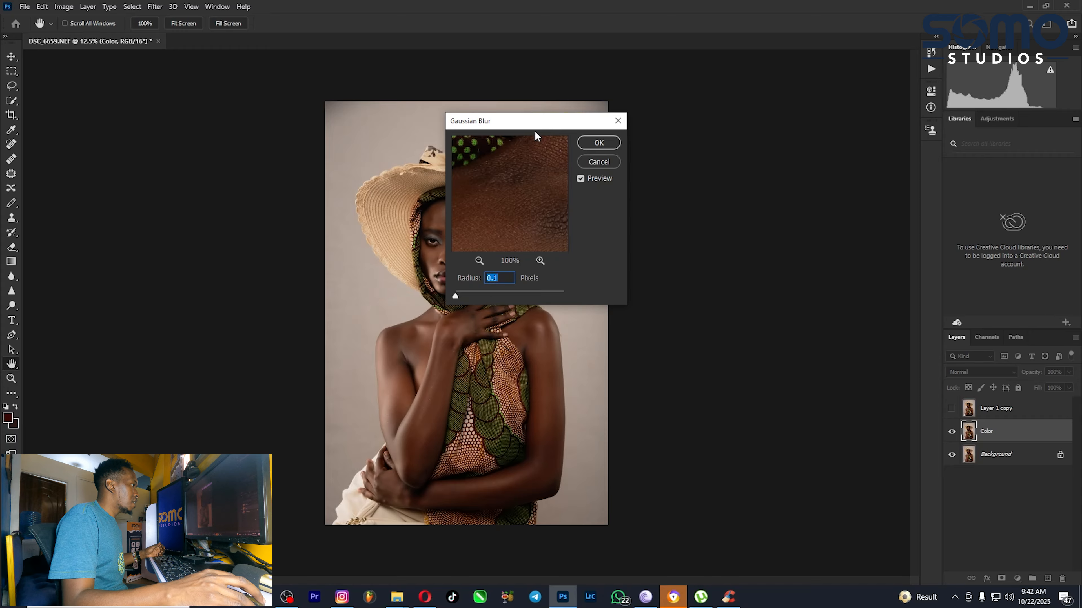
{"action": "left_click_drag", "start_coordinate": [539, 119], "coordinate": [681, 125]}
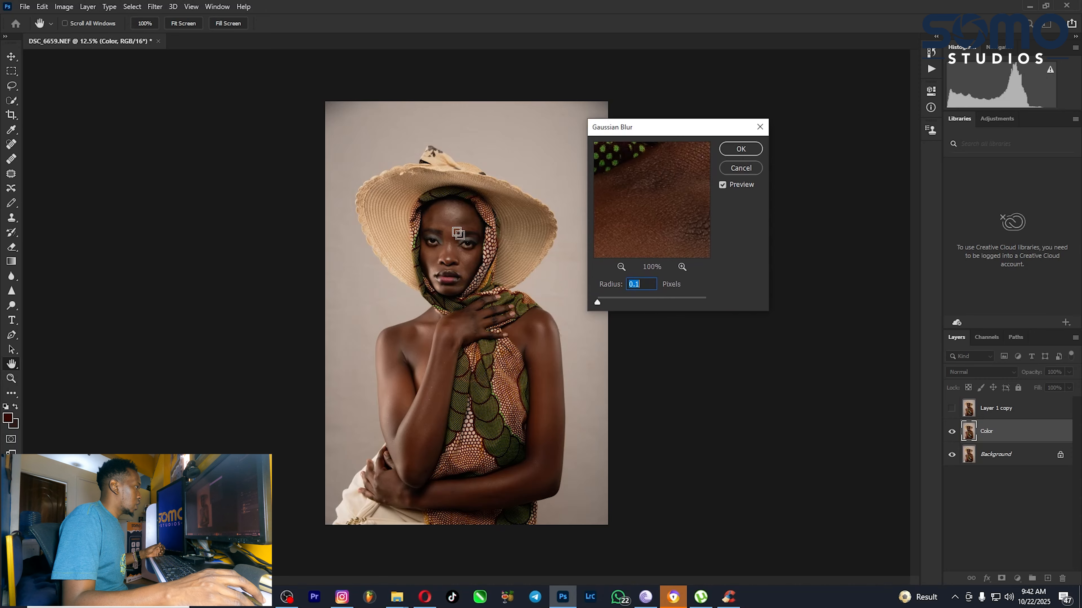
{"action": "left_click_drag", "start_coordinate": [649, 182], "coordinate": [714, 217]}
{"action": "left_click", "coordinate": [621, 267]}
{"action": "left_click", "coordinate": [621, 267]}
{"action": "left_click", "coordinate": [621, 267]}
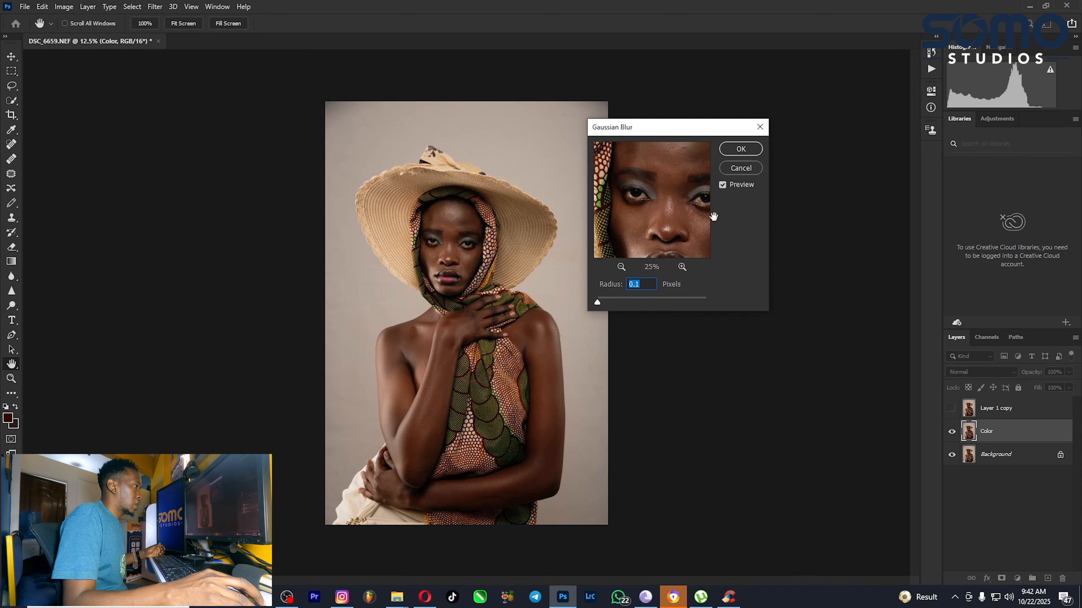
{"action": "left_click", "coordinate": [682, 266]}
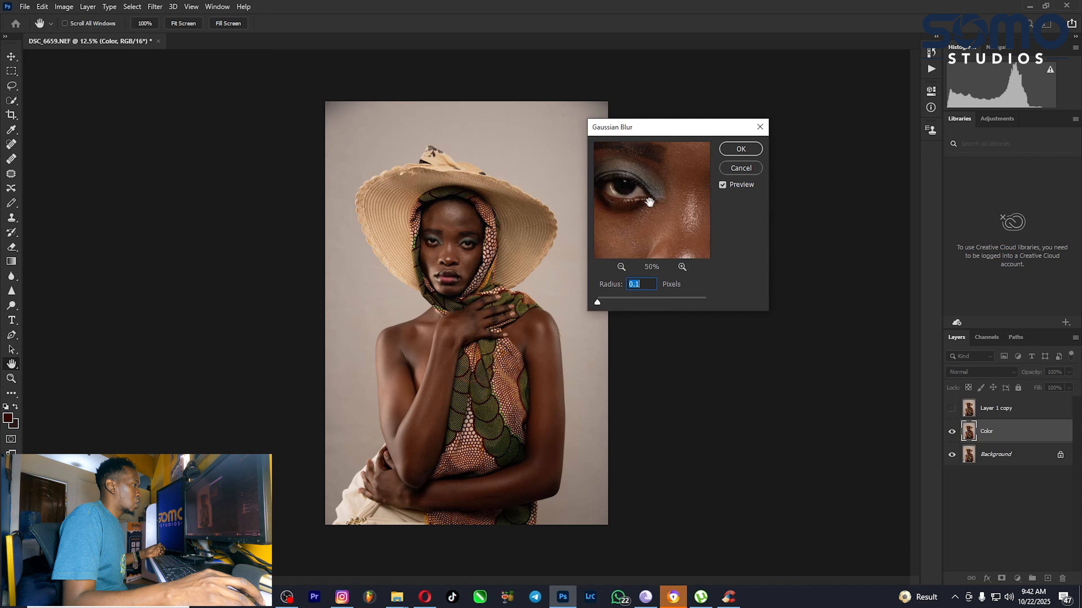
{"action": "left_click_drag", "start_coordinate": [649, 202], "coordinate": [671, 209]}
{"action": "left_click_drag", "start_coordinate": [598, 303], "coordinate": [632, 302]}
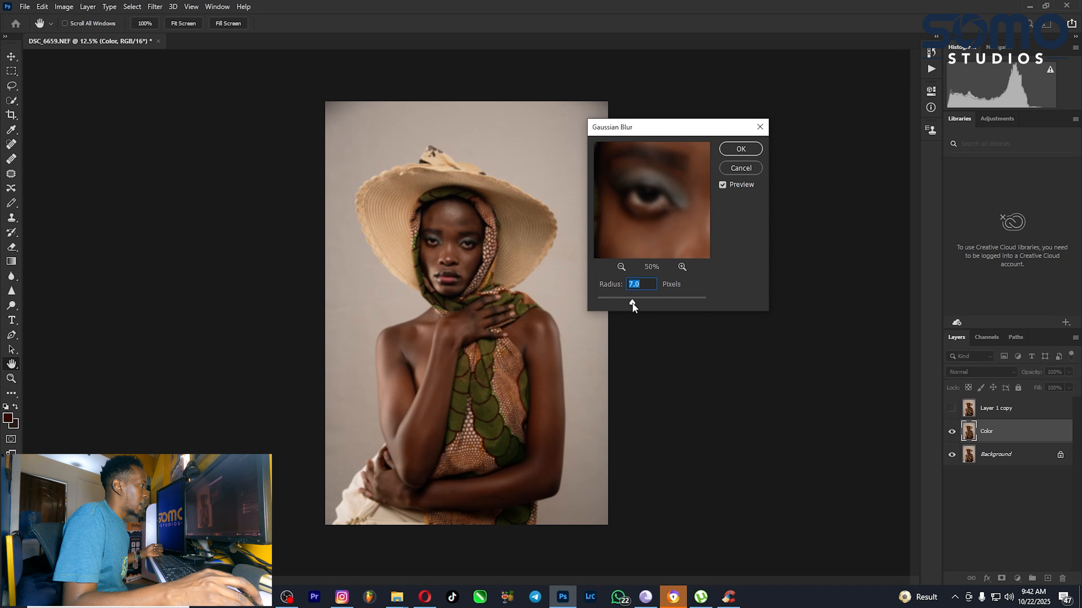
{"action": "left_click", "coordinate": [741, 149]}
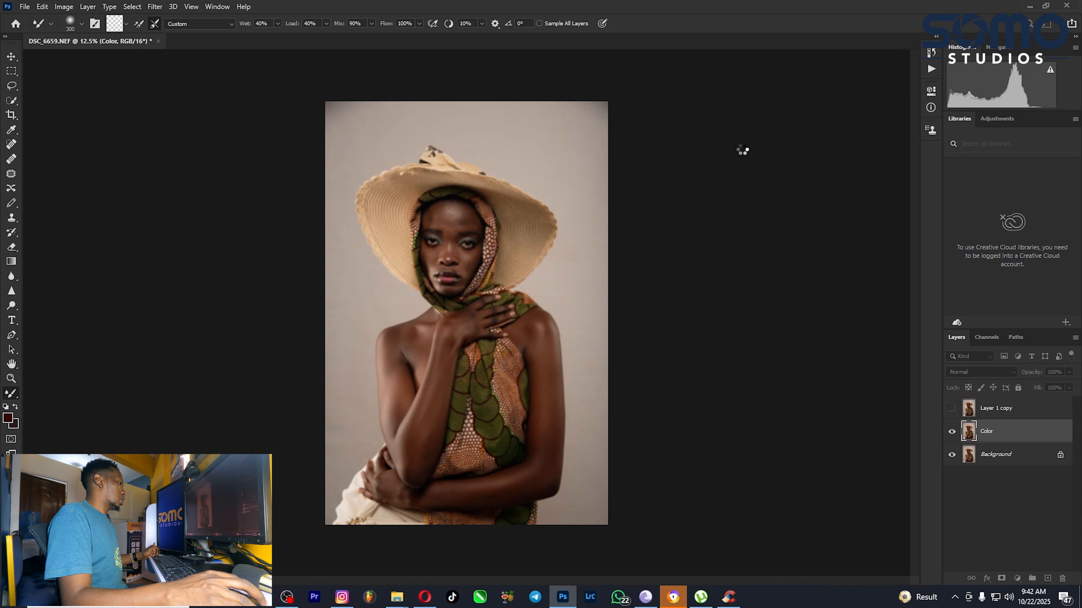
Step: Make the hidden uppermost layer visible again and rename it Texture
{"action": "left_click", "coordinate": [950, 409]}
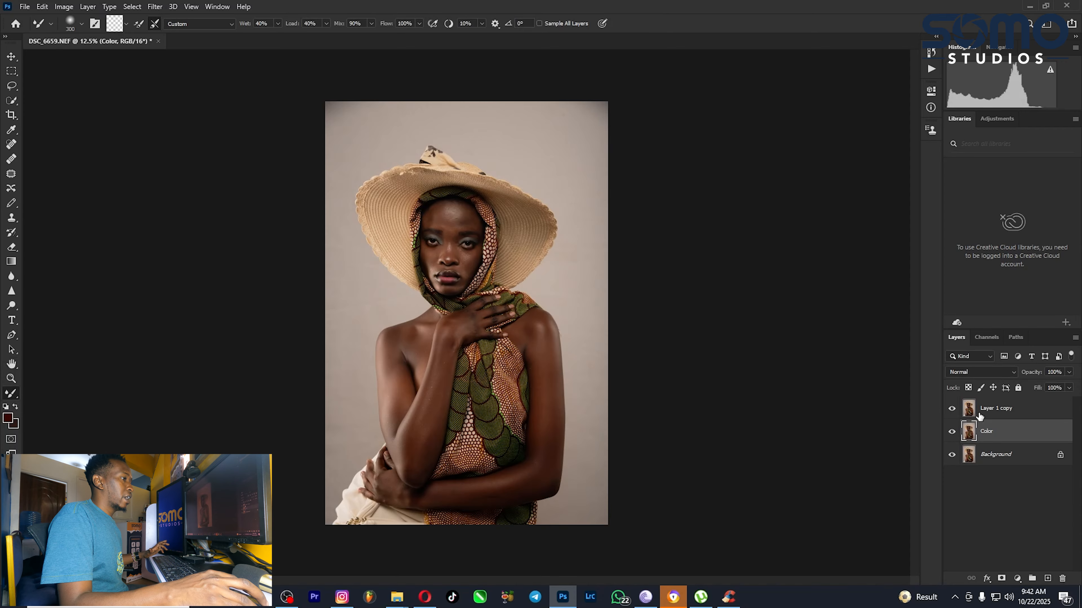
{"action": "left_click", "coordinate": [982, 410]}
{"action": "double_click", "coordinate": [983, 409]}
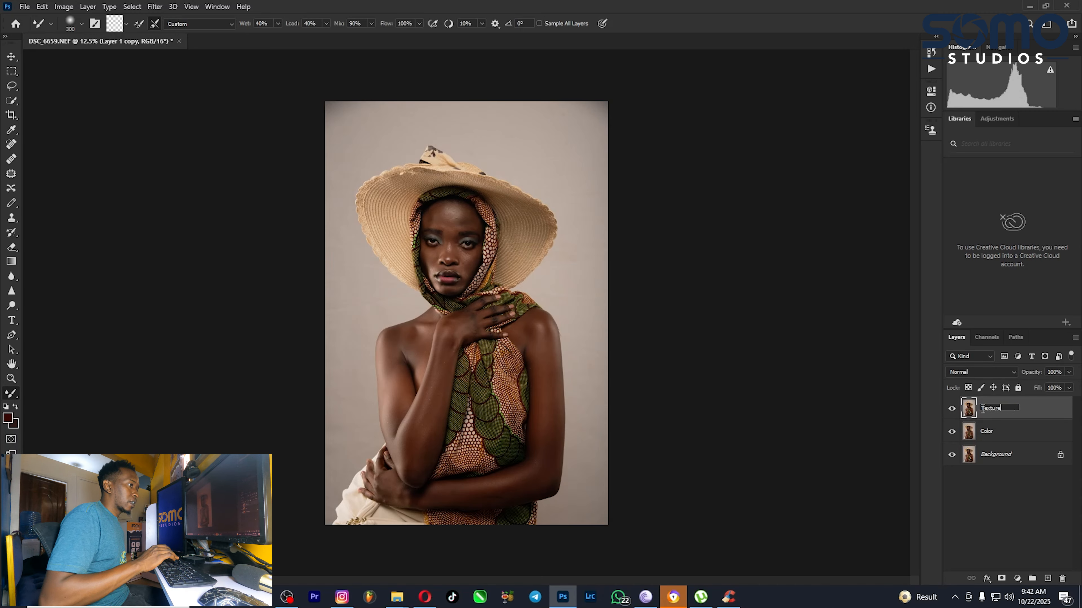
{"action": "type", "text": "Texture"}
{"action": "key", "text": "Return"}
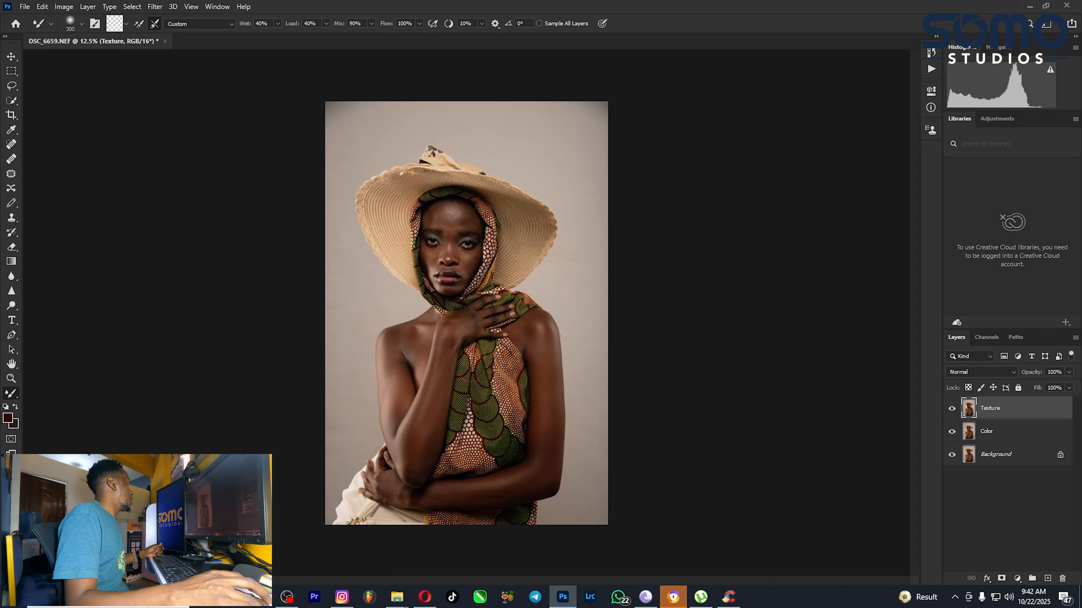
Step: Use Apply Image on the Texture layer with the Color layer as source, Subtract blending, scale 2 and offset 128
{"action": "left_click", "coordinate": [64, 7]}
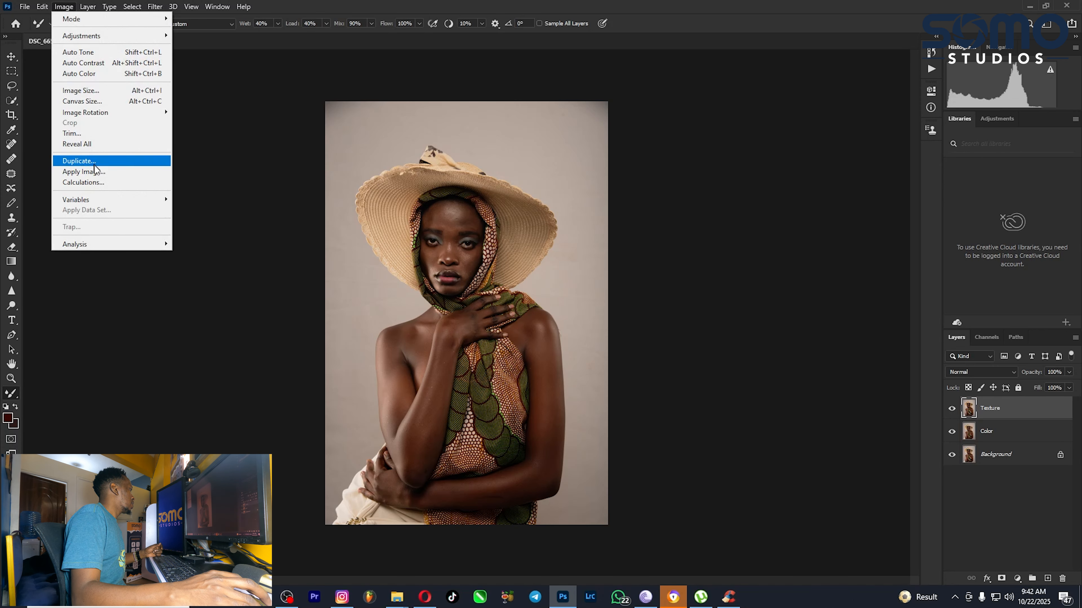
{"action": "left_click", "coordinate": [87, 172]}
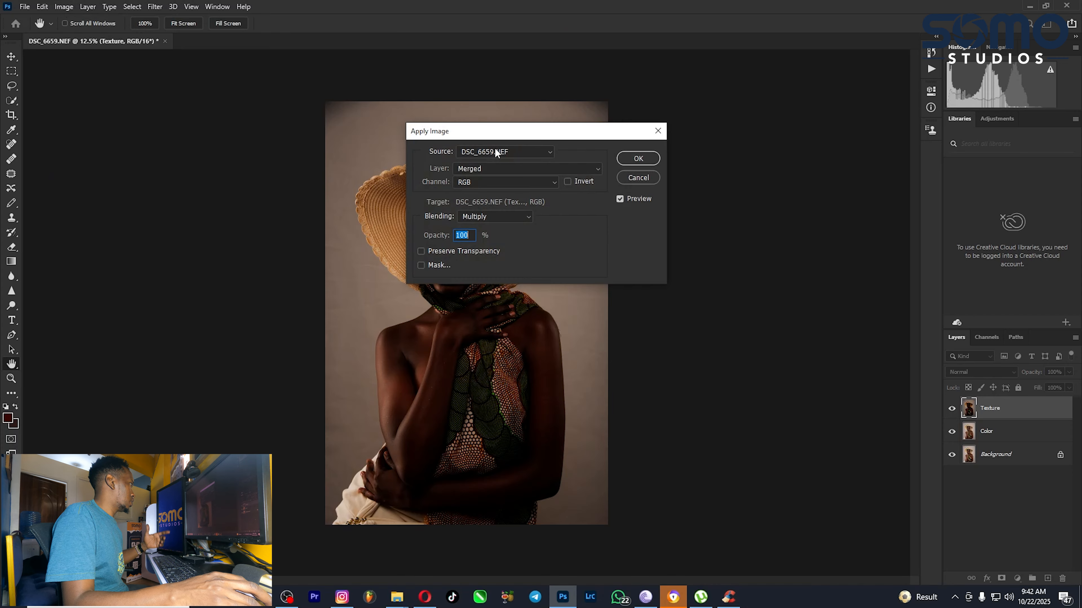
{"action": "left_click", "coordinate": [513, 172]}
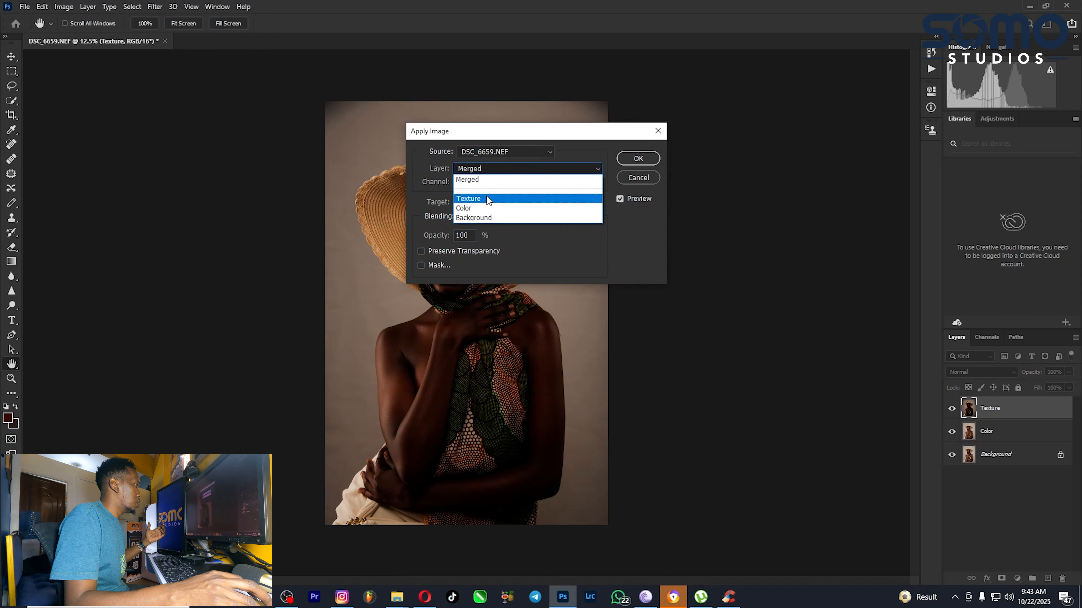
{"action": "left_click", "coordinate": [508, 203]}
{"action": "left_click", "coordinate": [494, 216]}
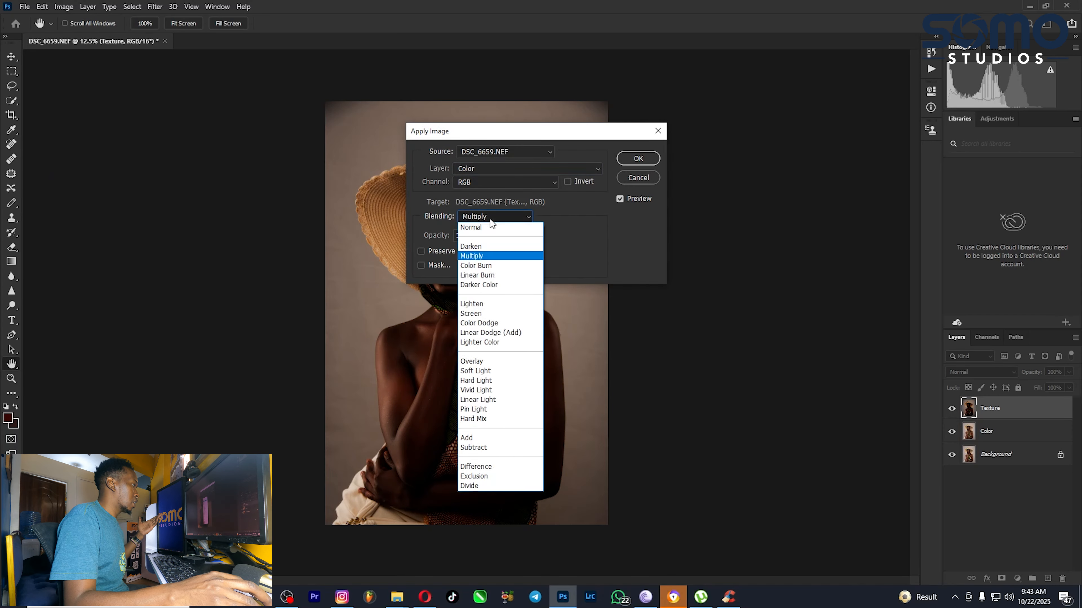
{"action": "left_click", "coordinate": [485, 446]}
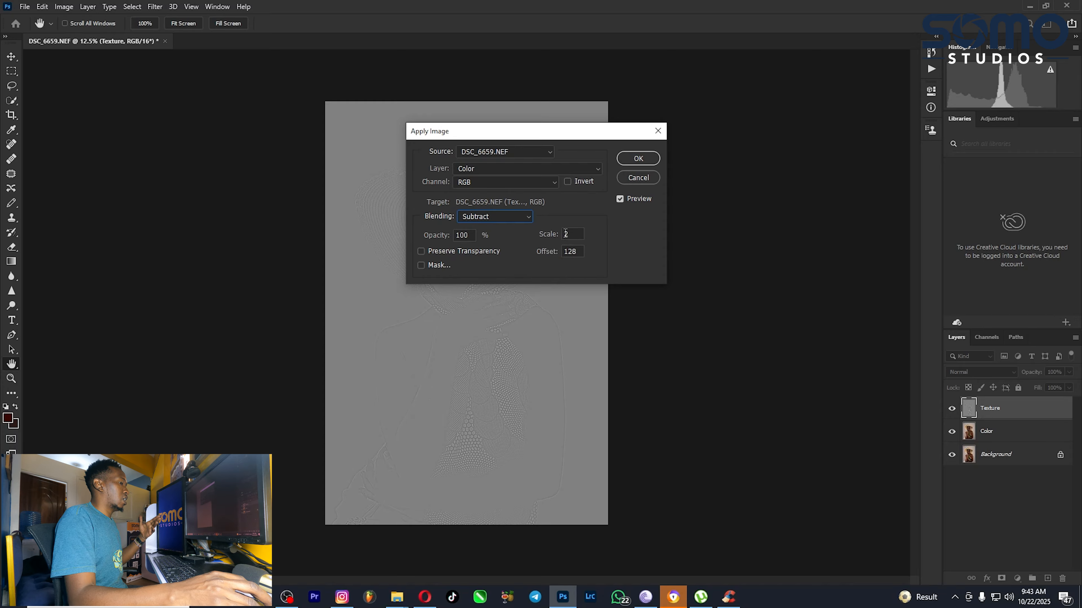
{"action": "left_click", "coordinate": [627, 159]}
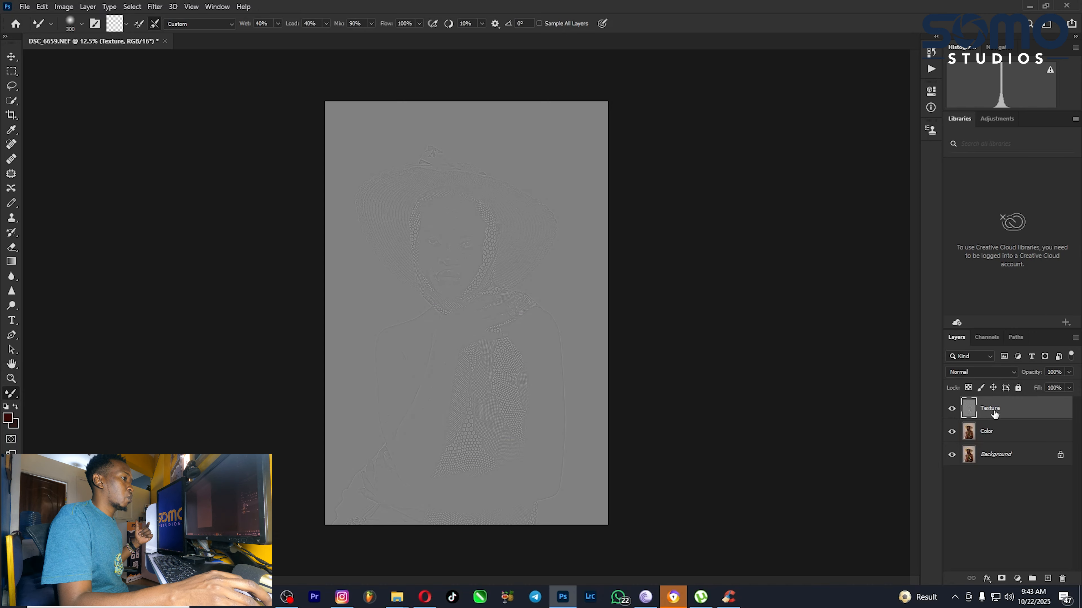
Step: Set the Texture layer's blending to Linear Light, then group it with the Color layer under the name FS
{"action": "left_click", "coordinate": [974, 375]}
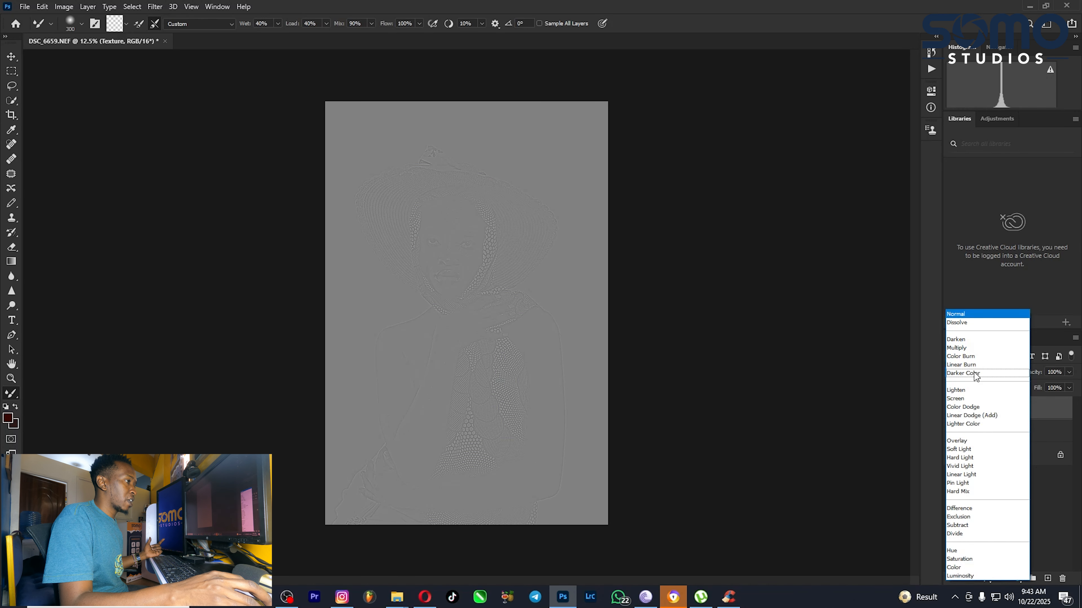
{"action": "left_click", "coordinate": [957, 475]}
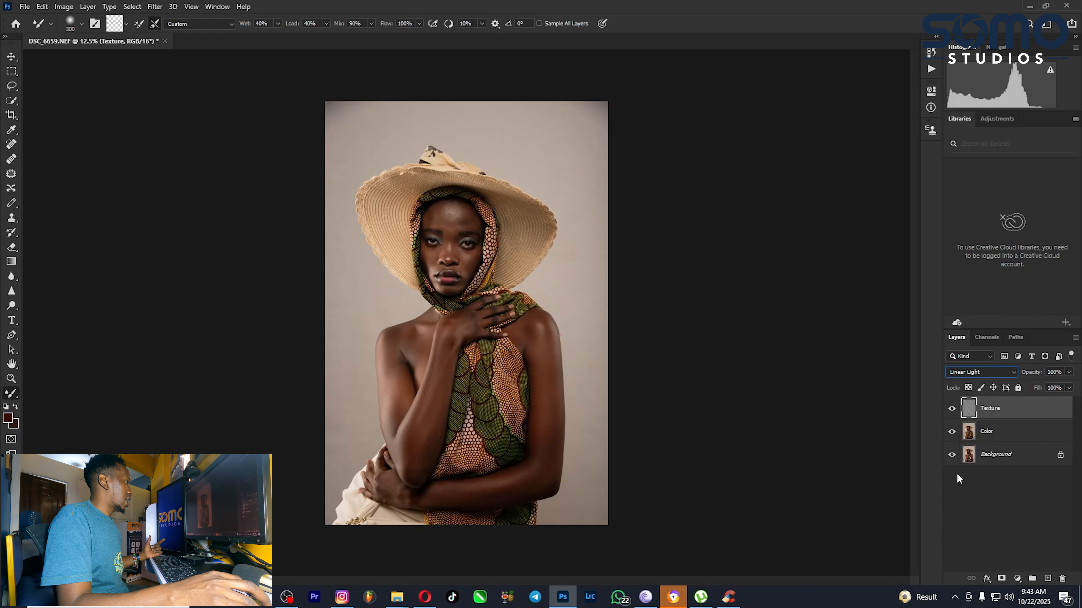
{"action": "left_click", "coordinate": [989, 432], "text": "shift"}
{"action": "key", "text": "ctrl+g"}
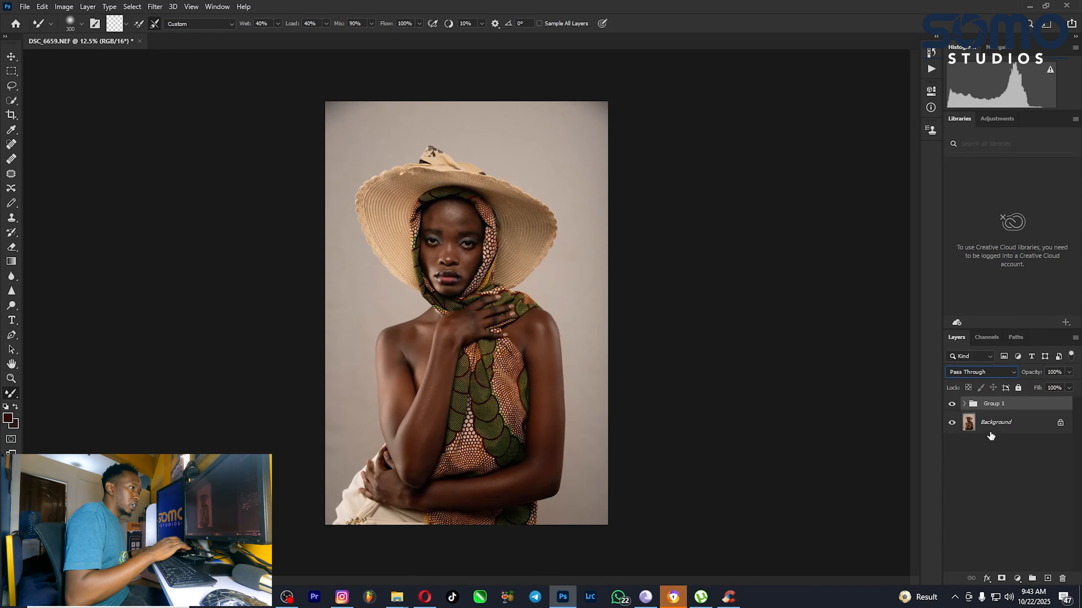
{"action": "double_click", "coordinate": [996, 403]}
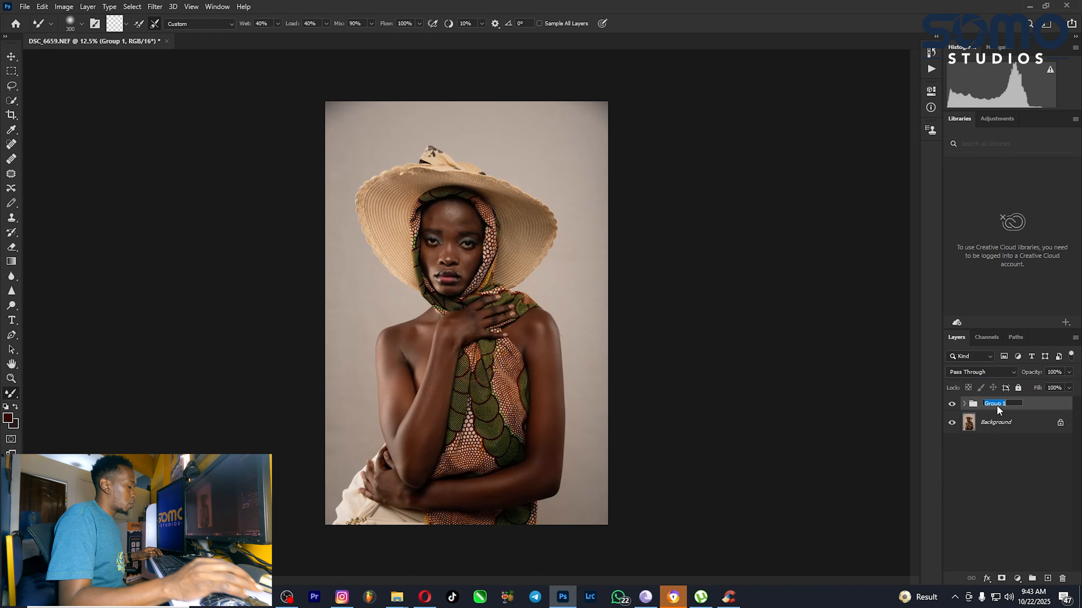
{"action": "type", "text": "FS"}
{"action": "key", "text": "Return"}
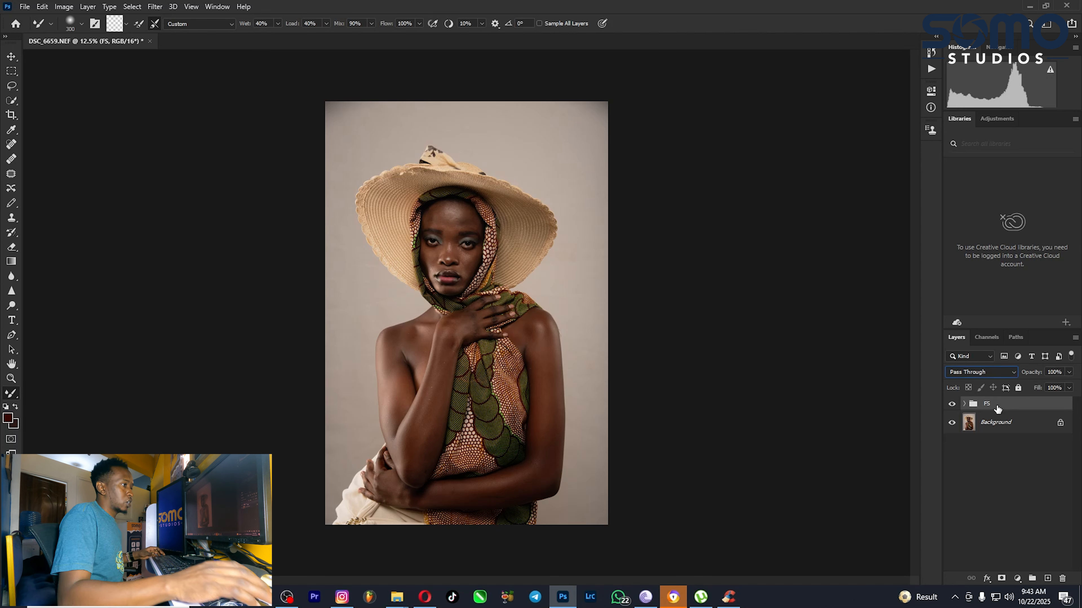
Step: Expand the FS group and compare the zoomed-in portrait with the Texture and Color layers hidden in turn
{"action": "left_click", "coordinate": [964, 404]}
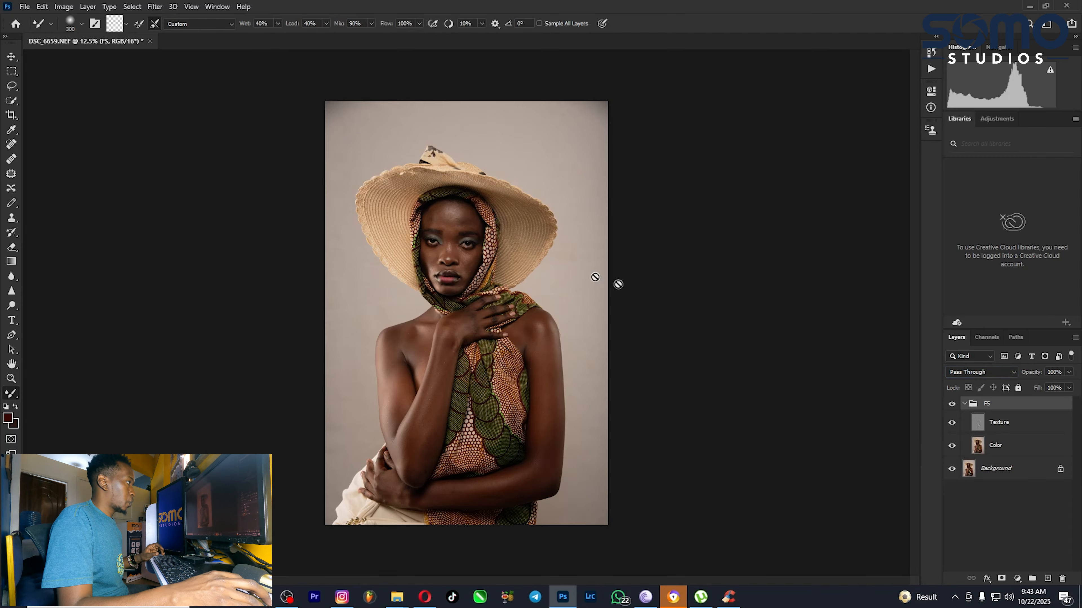
{"action": "scroll", "coordinate": [551, 282], "scroll_direction": "up", "scroll_amount": 2}
{"action": "scroll", "coordinate": [551, 282], "scroll_direction": "up", "scroll_amount": 1}
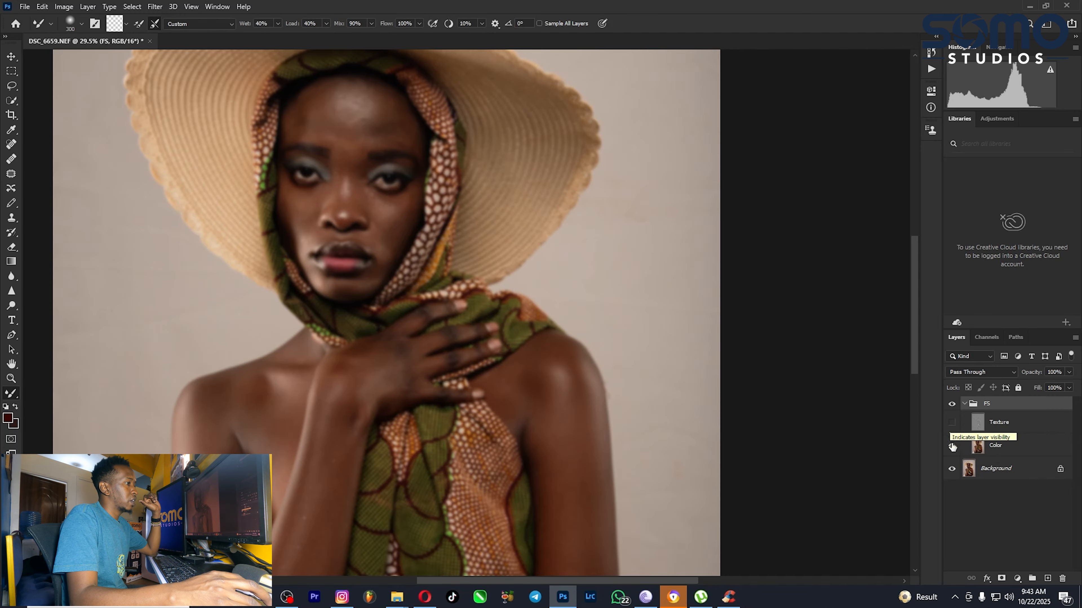
{"action": "left_click", "coordinate": [951, 421]}
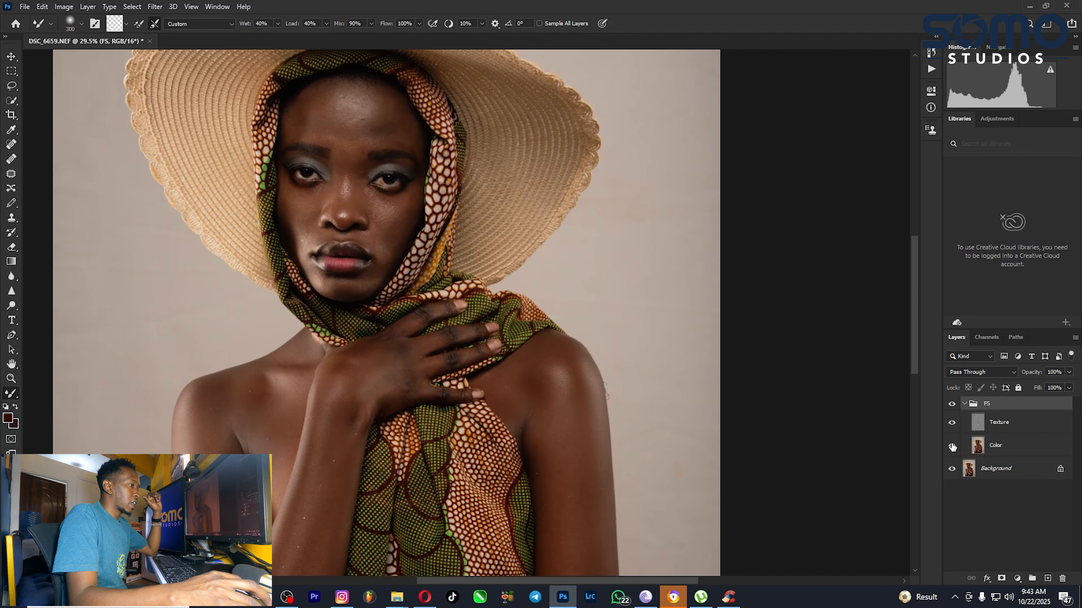
{"action": "left_click", "coordinate": [952, 446]}
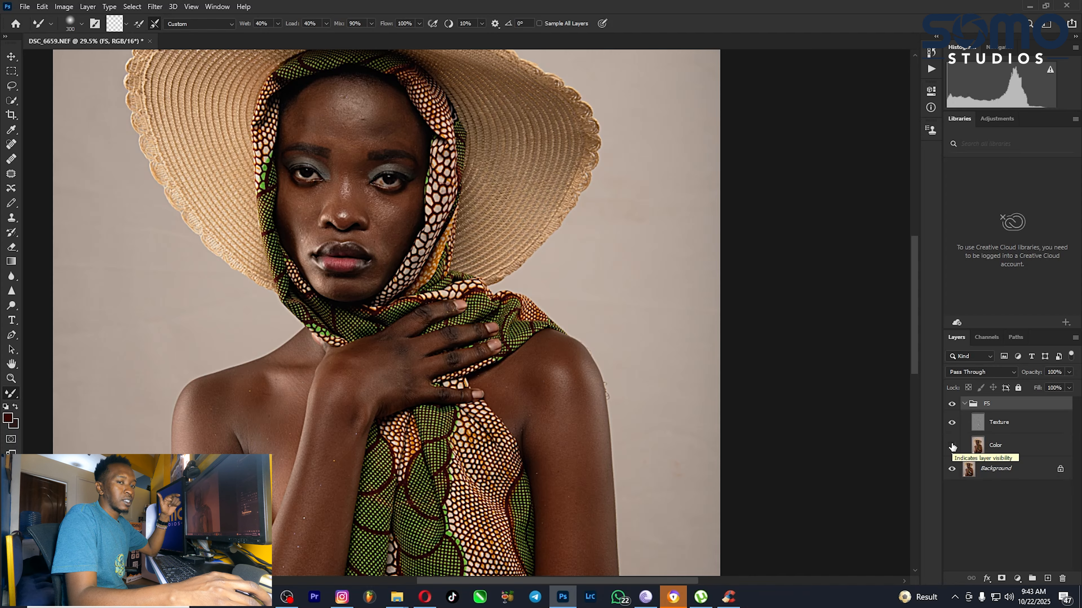
{"action": "left_click", "coordinate": [952, 446]}
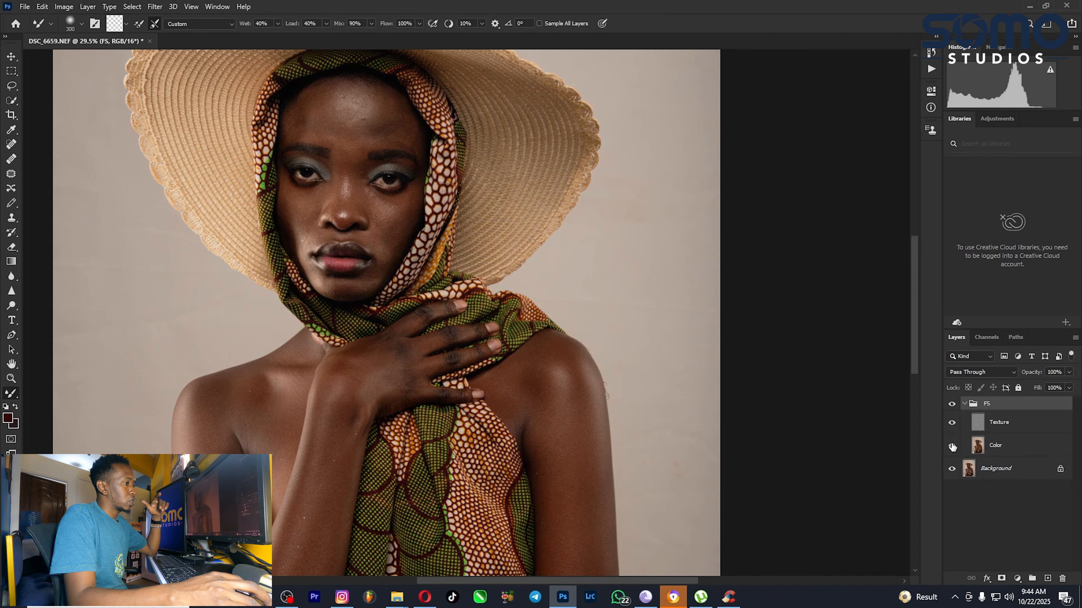
Step: Duplicate the Color layer and clip the copy to the original Color layer
{"action": "left_click", "coordinate": [999, 423]}
{"action": "left_click", "coordinate": [999, 445]}
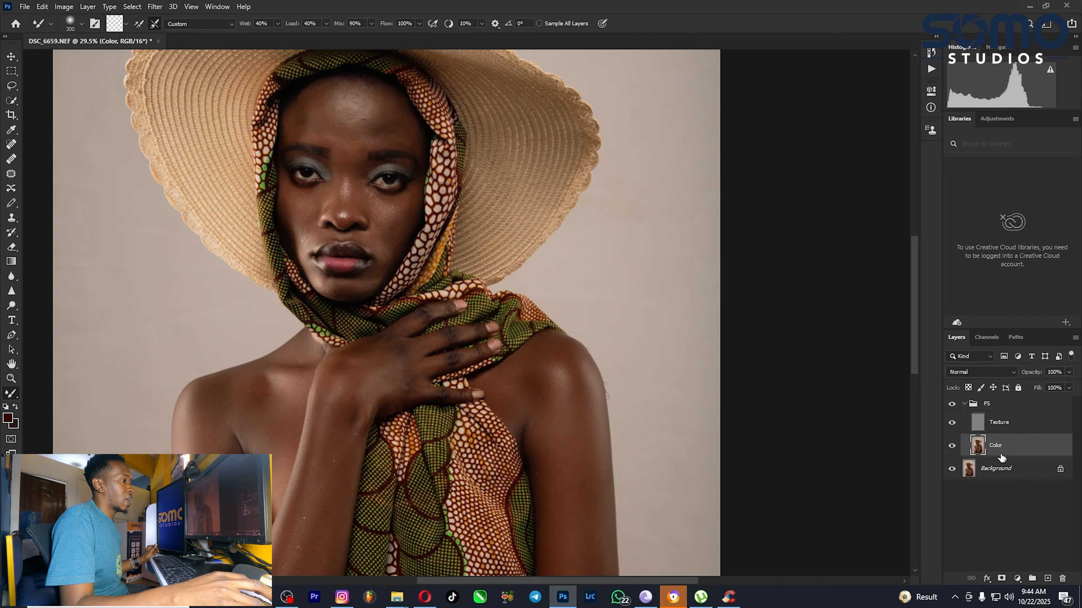
{"action": "key", "text": "ctrl+j"}
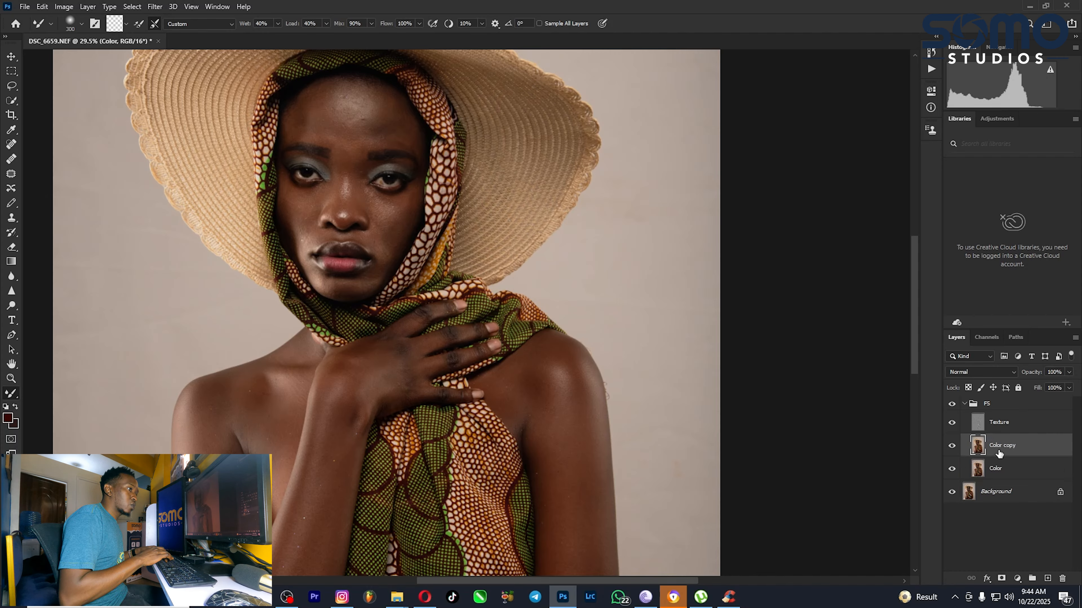
{"action": "left_click_drag", "start_coordinate": [998, 454], "coordinate": [1011, 456]}
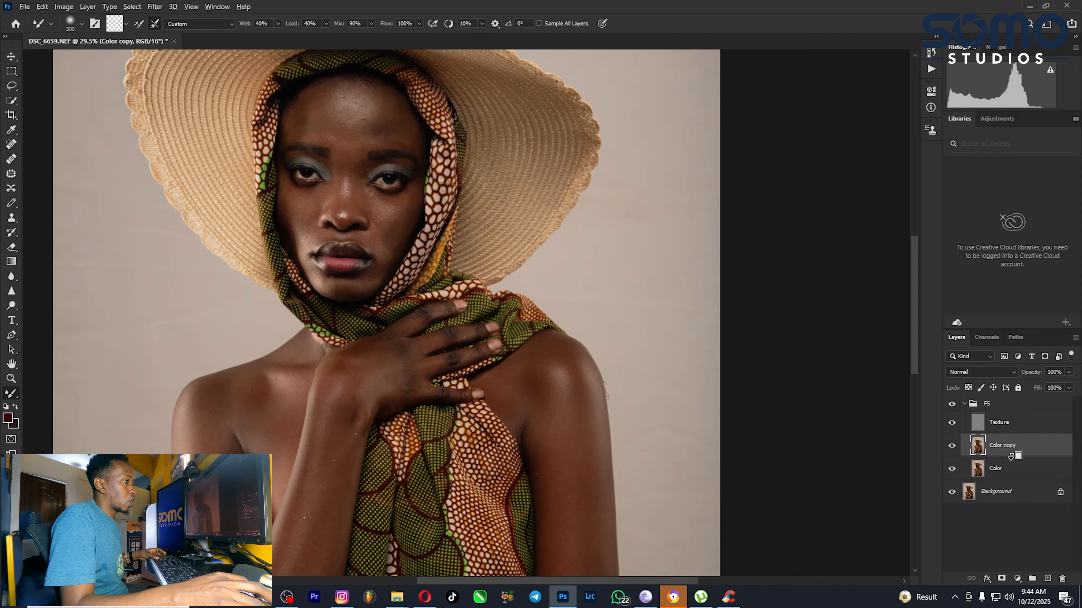
{"action": "left_click", "coordinate": [1010, 457], "text": "alt"}
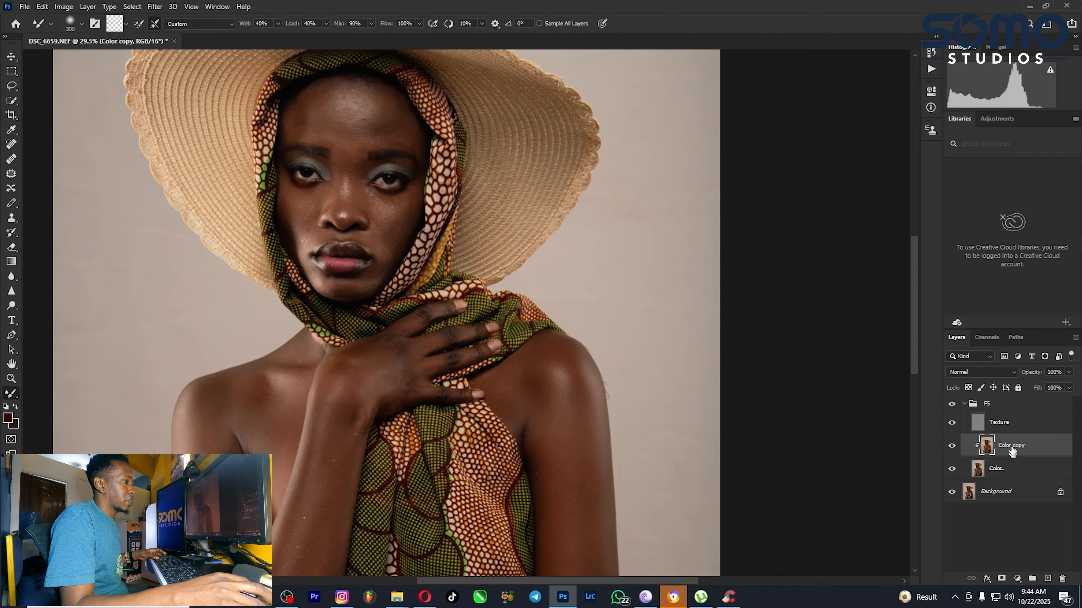
Step: Duplicate the Texture layer, clip the copy to the original and set the copy's blending to Normal
{"action": "left_click", "coordinate": [999, 422]}
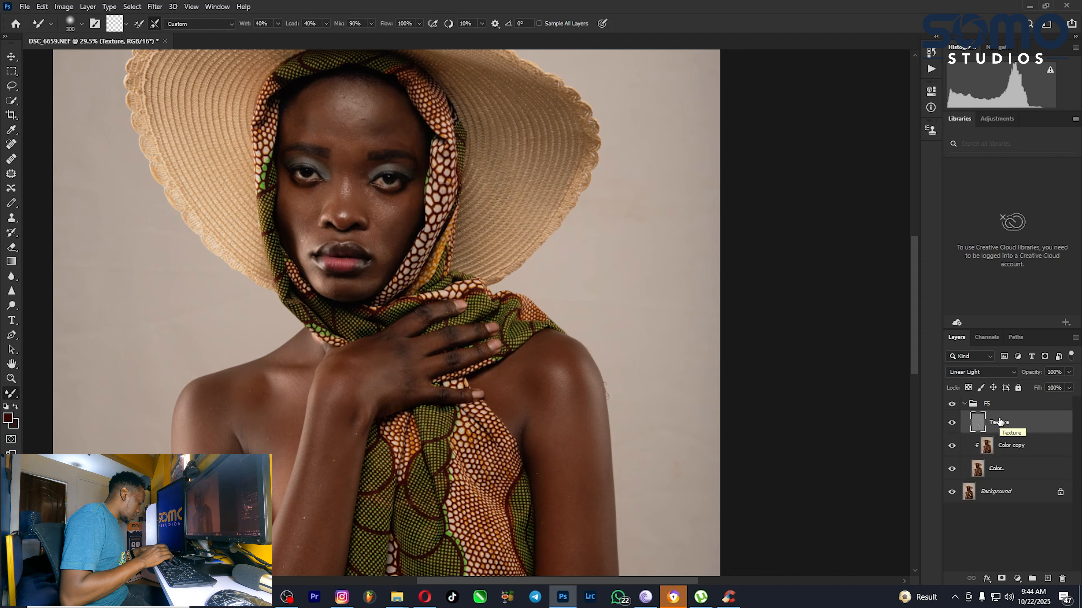
{"action": "key", "text": "ctrl+j"}
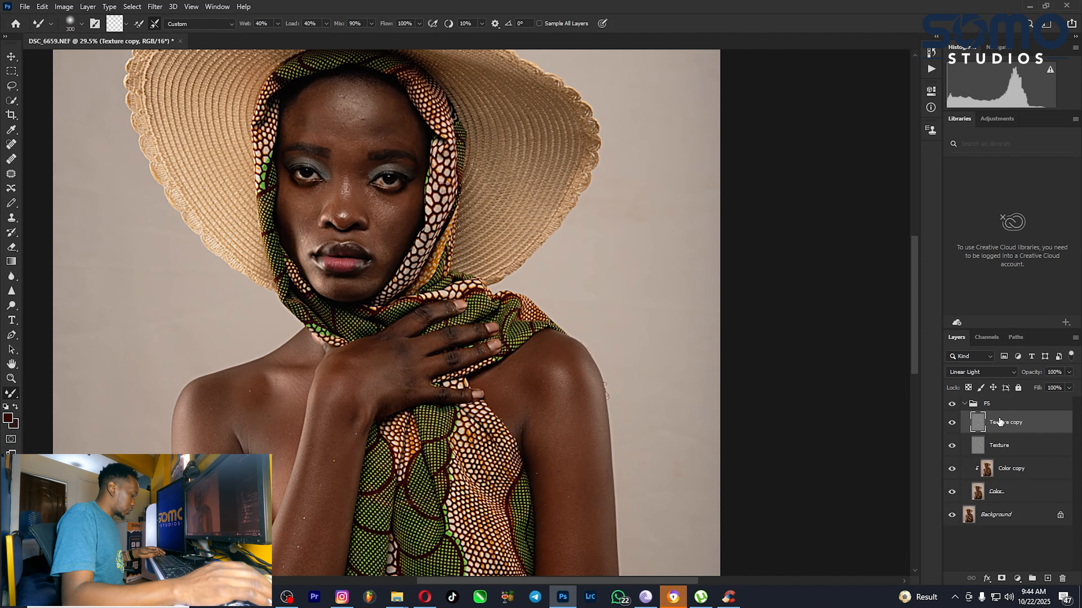
{"action": "left_click", "coordinate": [1006, 432], "text": "alt"}
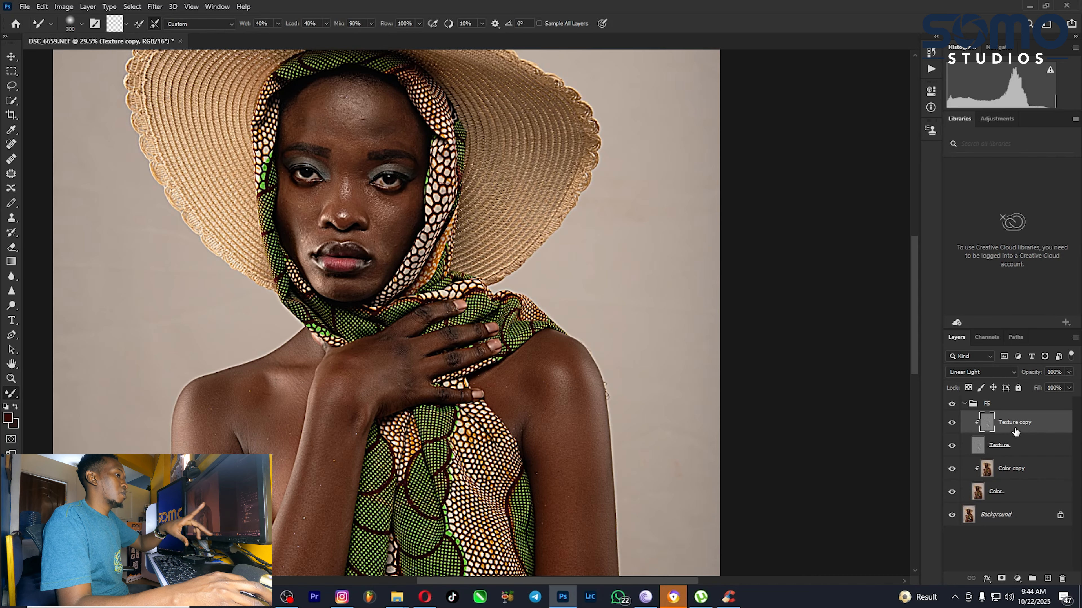
{"action": "left_click", "coordinate": [973, 370]}
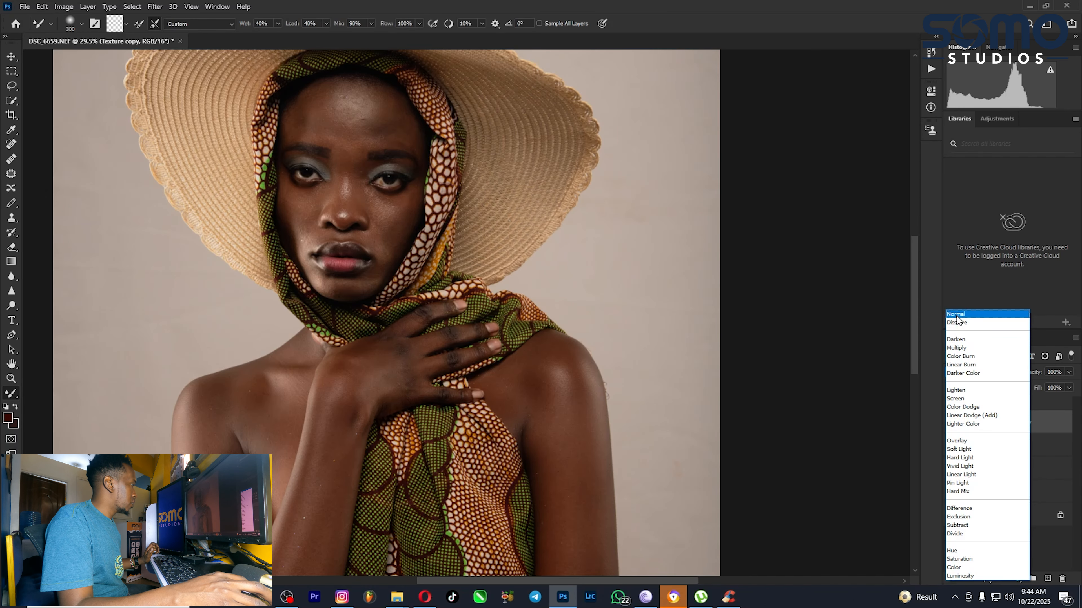
{"action": "left_click", "coordinate": [955, 314]}
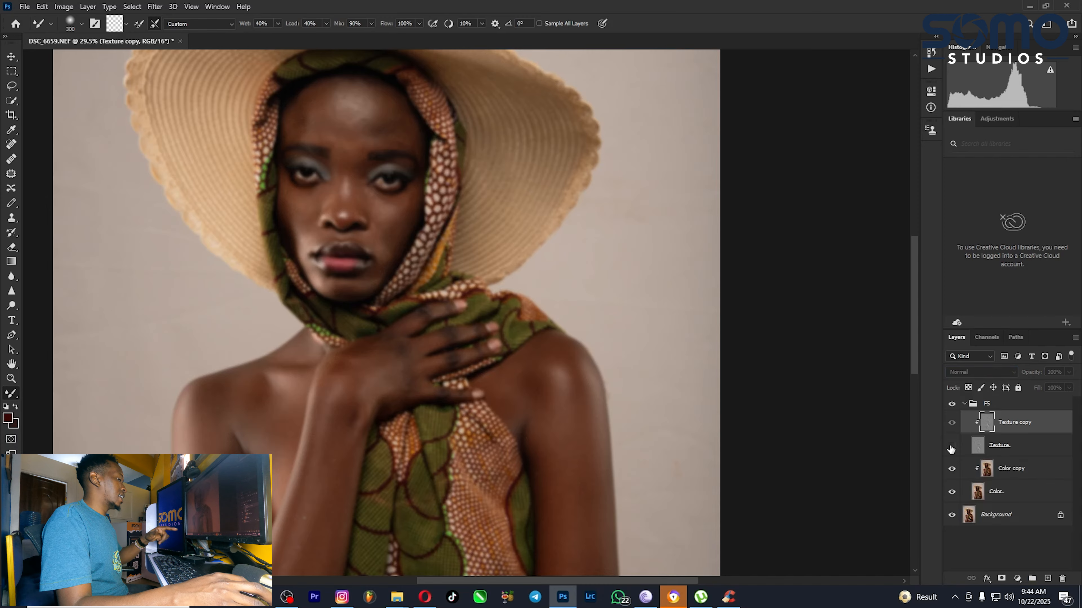
Step: Check the clipped Texture and Color pairs by switching their base layers' visibility, and dismiss the Instagram notification
{"action": "left_click", "coordinate": [951, 446]}
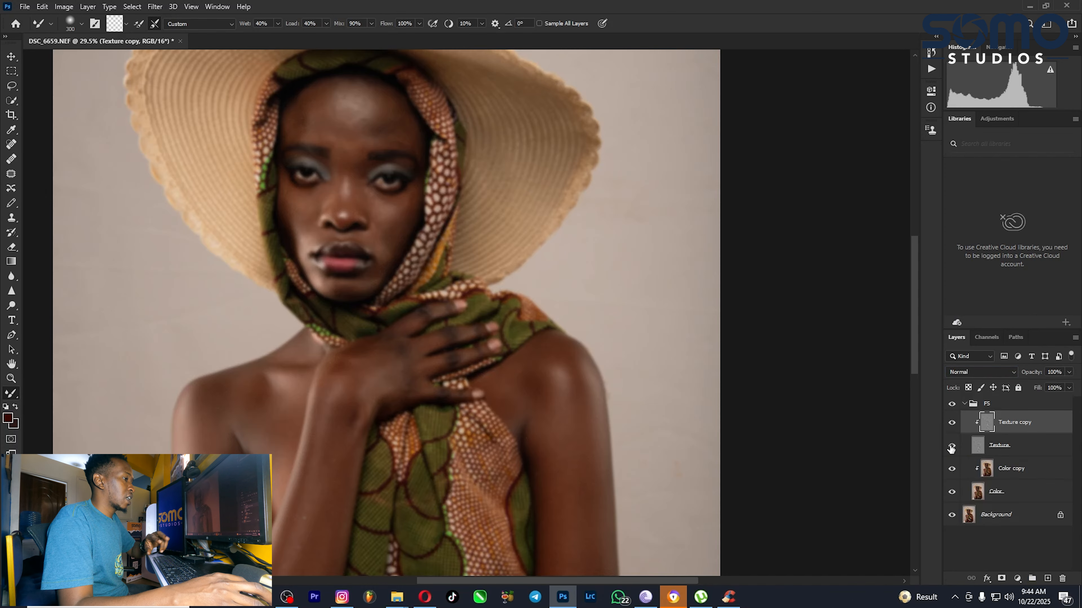
{"action": "left_click", "coordinate": [952, 492]}
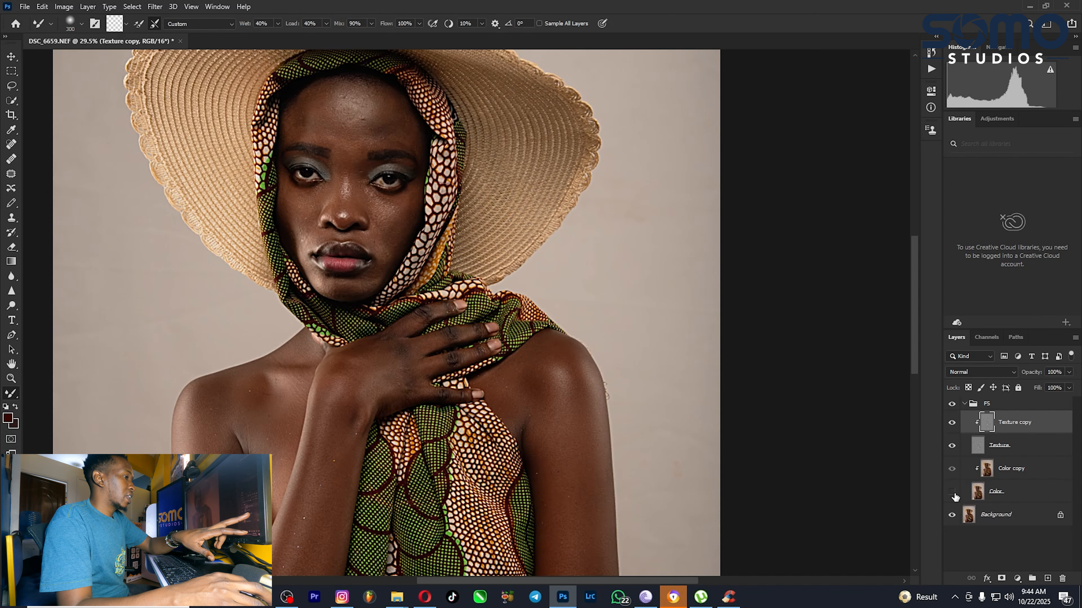
{"action": "left_click", "coordinate": [952, 493]}
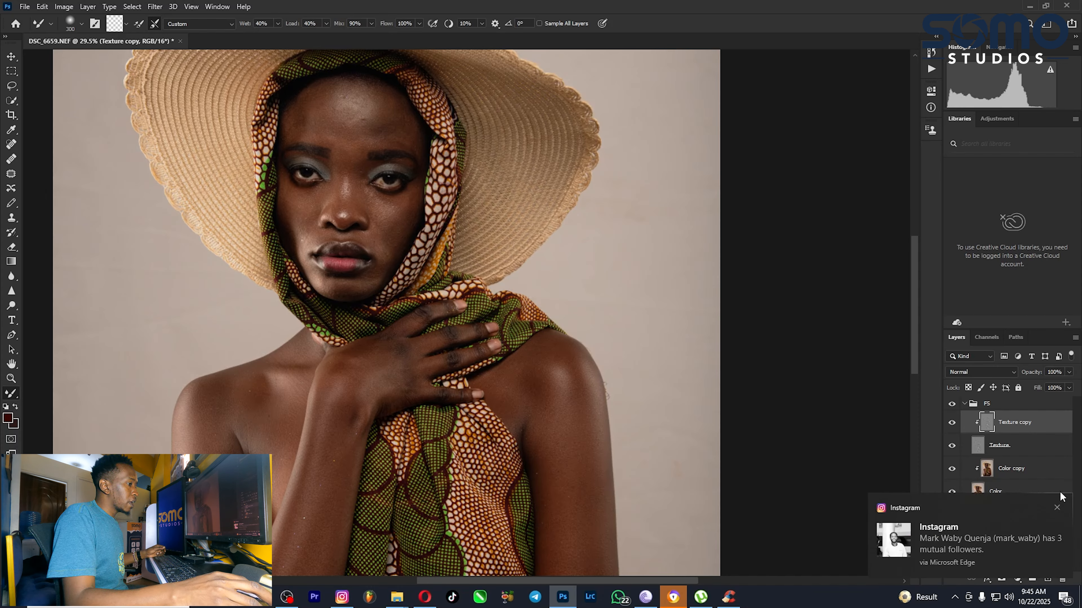
{"action": "left_click", "coordinate": [1057, 508]}
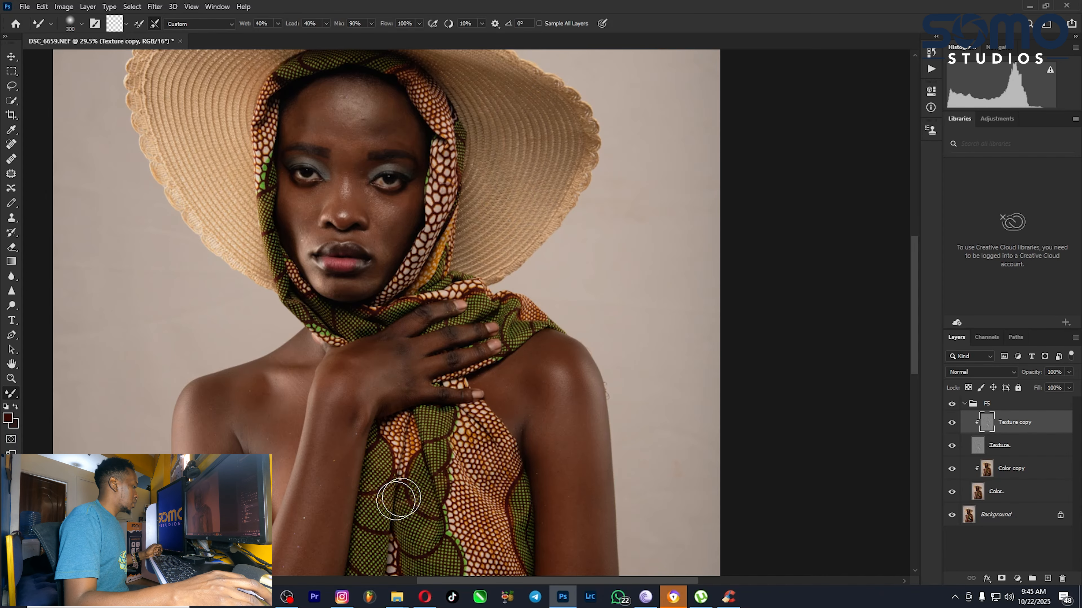
Step: Hide the Texture layer and make the clipped Color copy active to inspect the arms' color transitions
{"action": "left_click", "coordinate": [951, 445]}
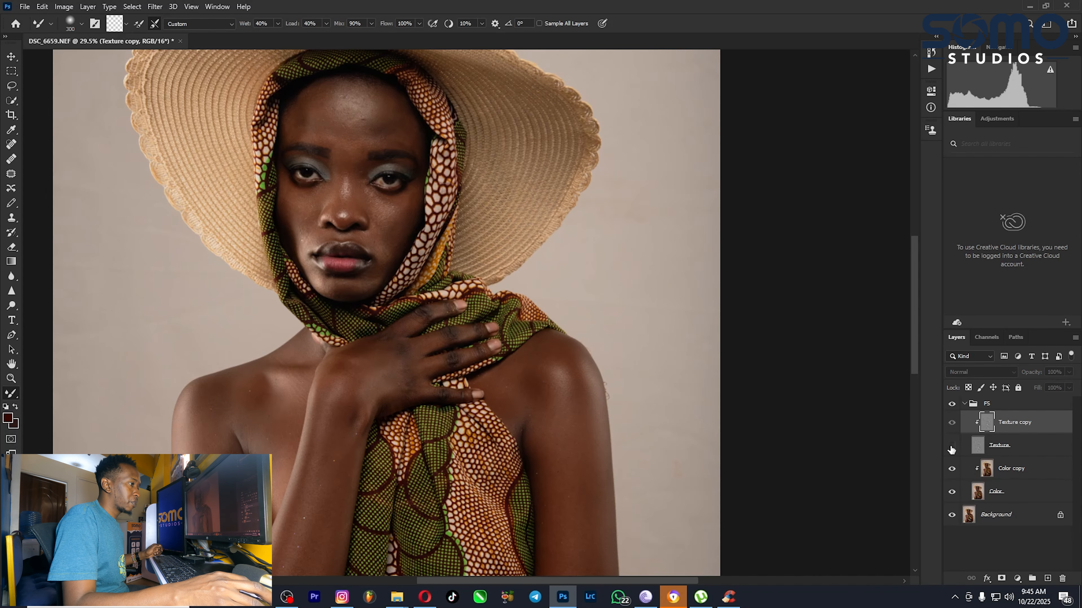
{"action": "key", "text": "ctrl+0"}
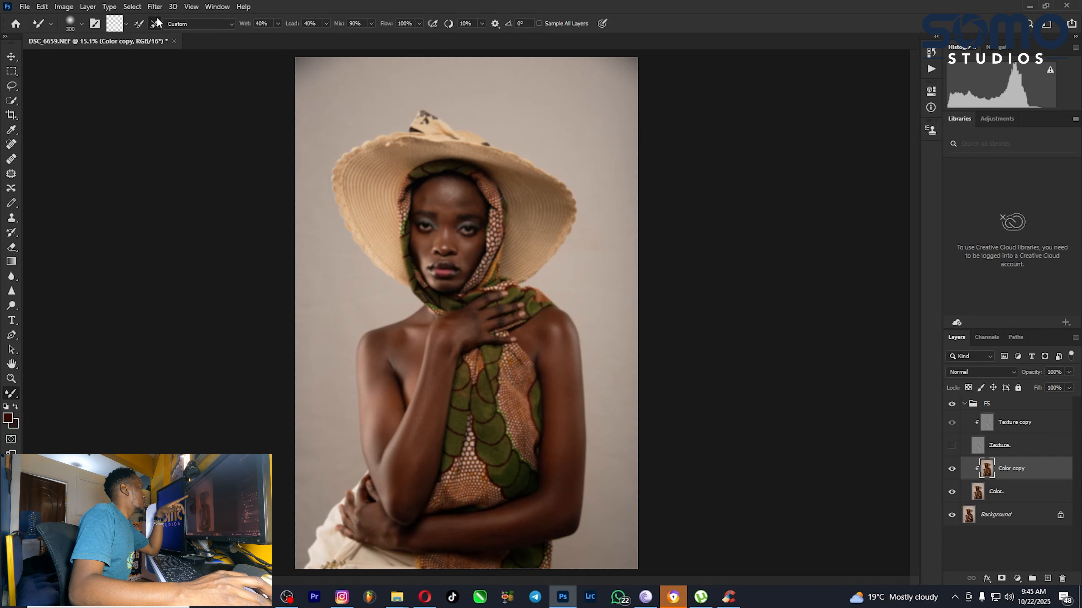
{"action": "left_click", "coordinate": [142, 25]}
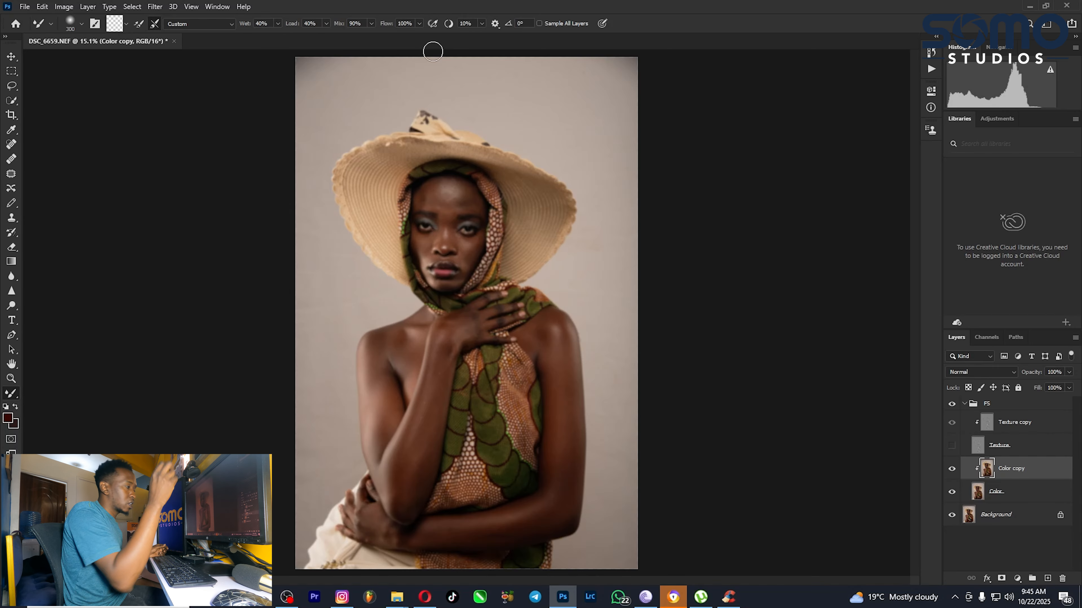
{"action": "scroll", "coordinate": [480, 284], "scroll_direction": "up", "scroll_amount": 1}
{"action": "scroll", "coordinate": [480, 284], "scroll_direction": "up", "scroll_amount": 6}
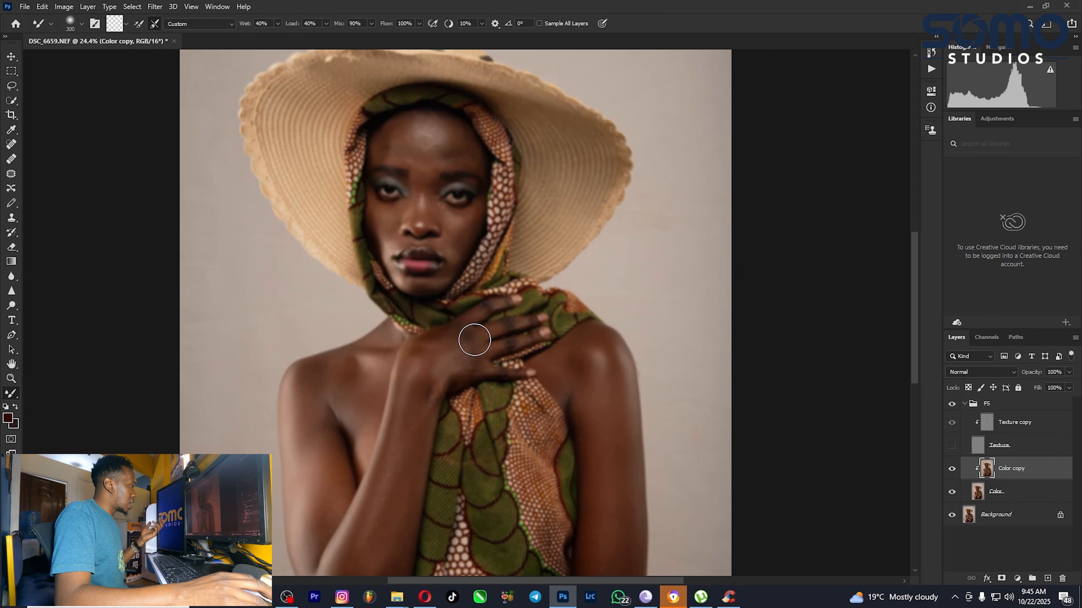
{"action": "left_click_drag", "start_coordinate": [446, 410], "coordinate": [495, 176]}
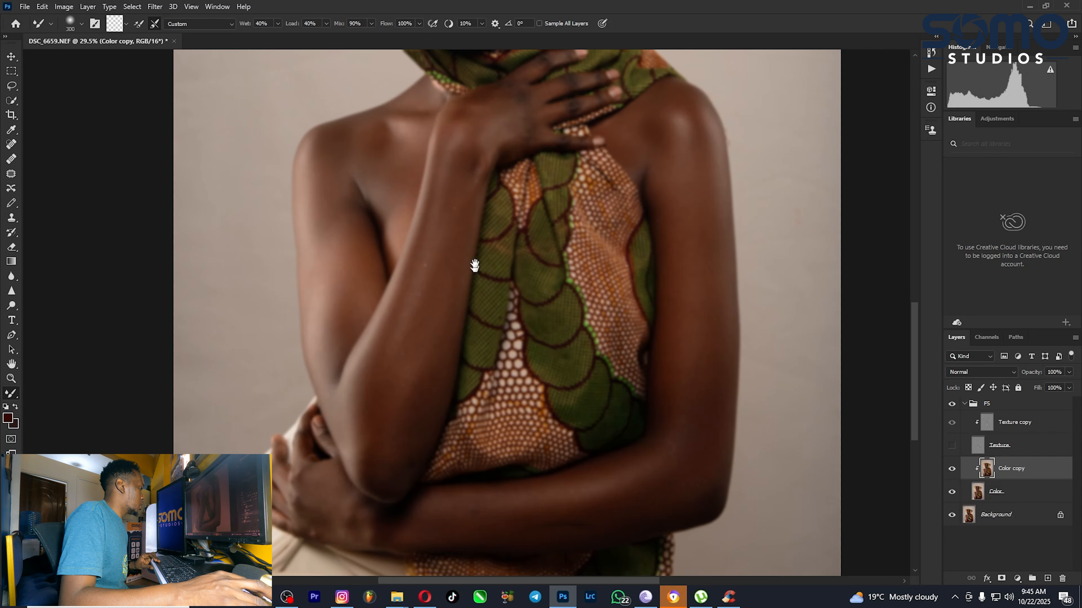
{"action": "left_click_drag", "start_coordinate": [473, 266], "coordinate": [466, 150]}
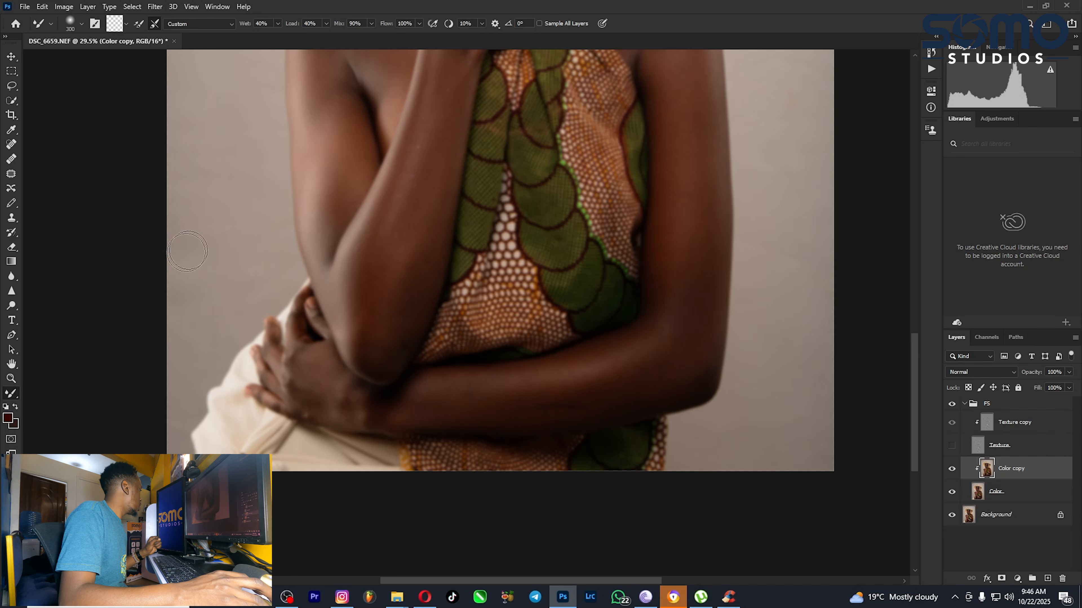
Step: Use the Patch tool in Source mode to even out two areas of the folded forearm on the Color copy layer
{"action": "left_click", "coordinate": [7, 174]}
{"action": "scroll", "coordinate": [575, 377], "scroll_direction": "up", "scroll_amount": 4}
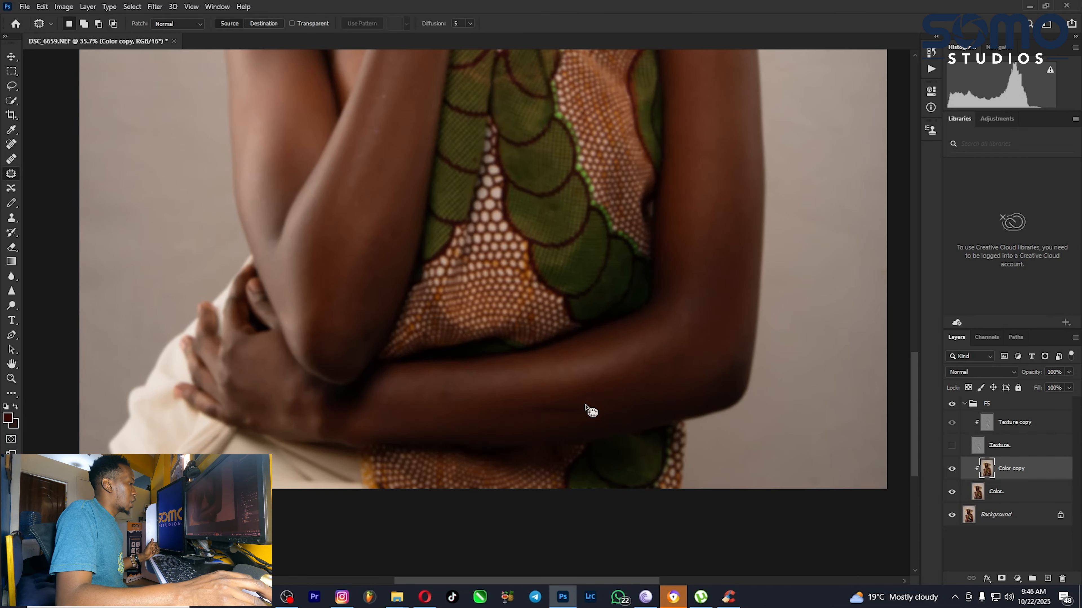
{"action": "scroll", "coordinate": [605, 385], "scroll_direction": "down", "scroll_amount": 4}
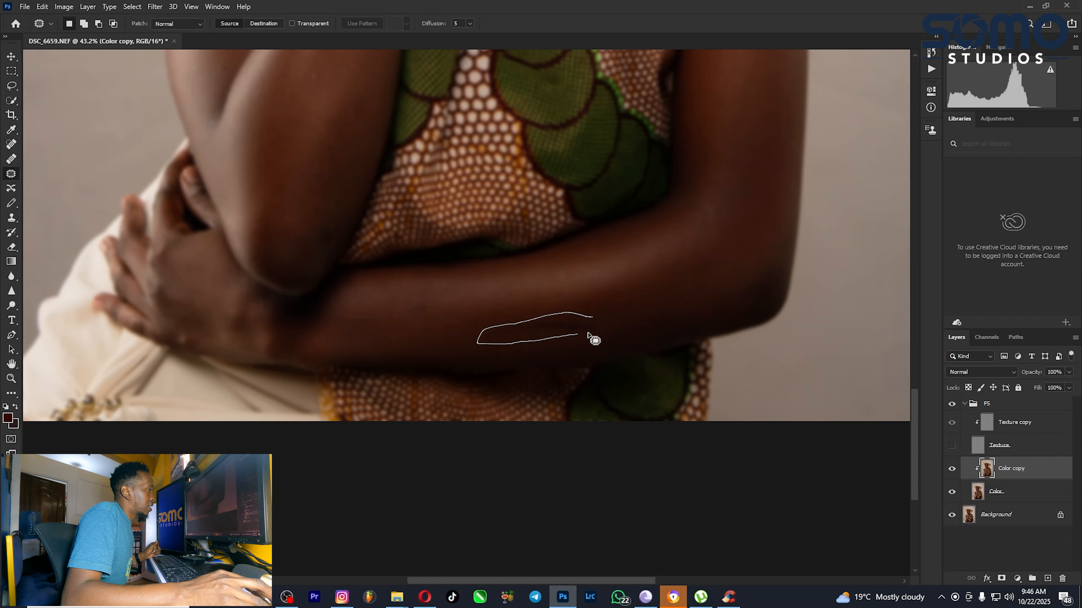
{"action": "left_click_drag", "start_coordinate": [588, 335], "coordinate": [605, 322]}
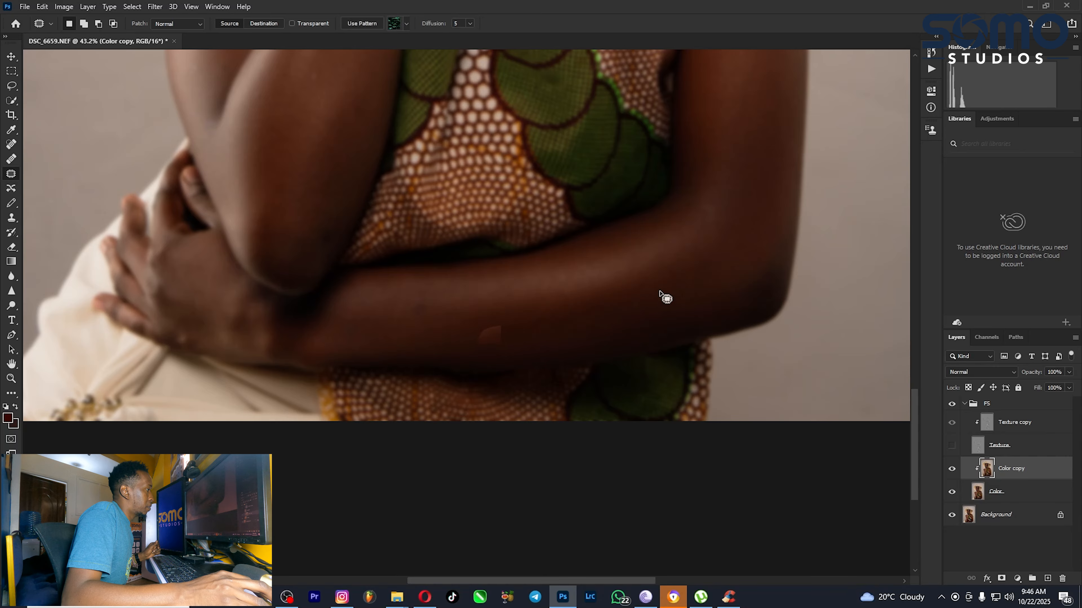
{"action": "key", "text": "ctrl+d"}
{"action": "left_click_drag", "start_coordinate": [404, 314], "coordinate": [486, 306]}
{"action": "key", "text": "ctrl+d"}
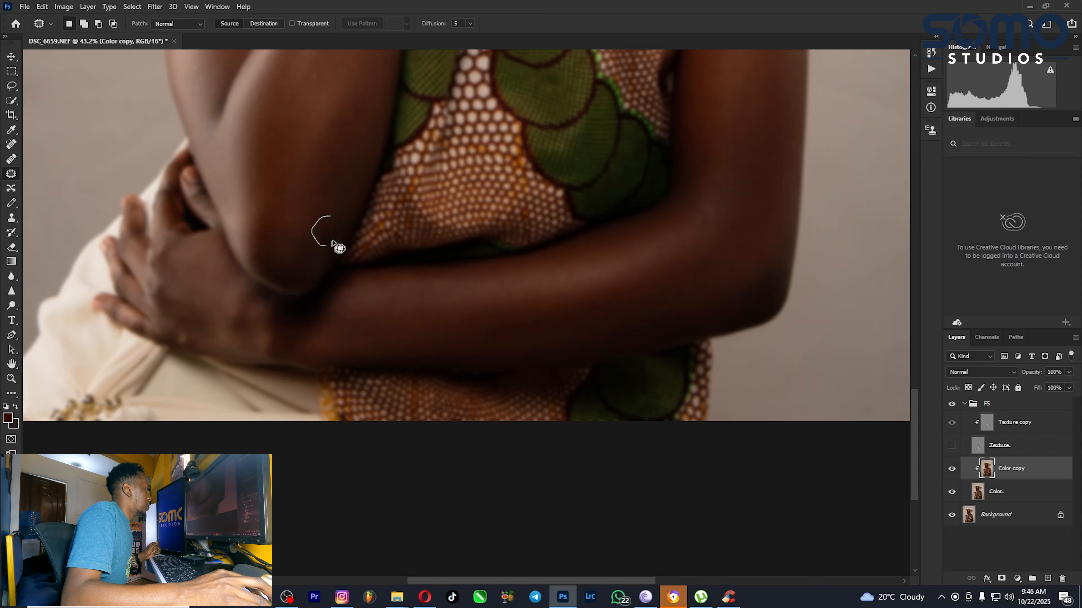
Step: Patch the uneven tones along the raised arm, from the elbow up the forearm, on the Color copy layer
{"action": "left_click_drag", "start_coordinate": [334, 243], "coordinate": [332, 218]}
{"action": "key", "text": "ctrl+d"}
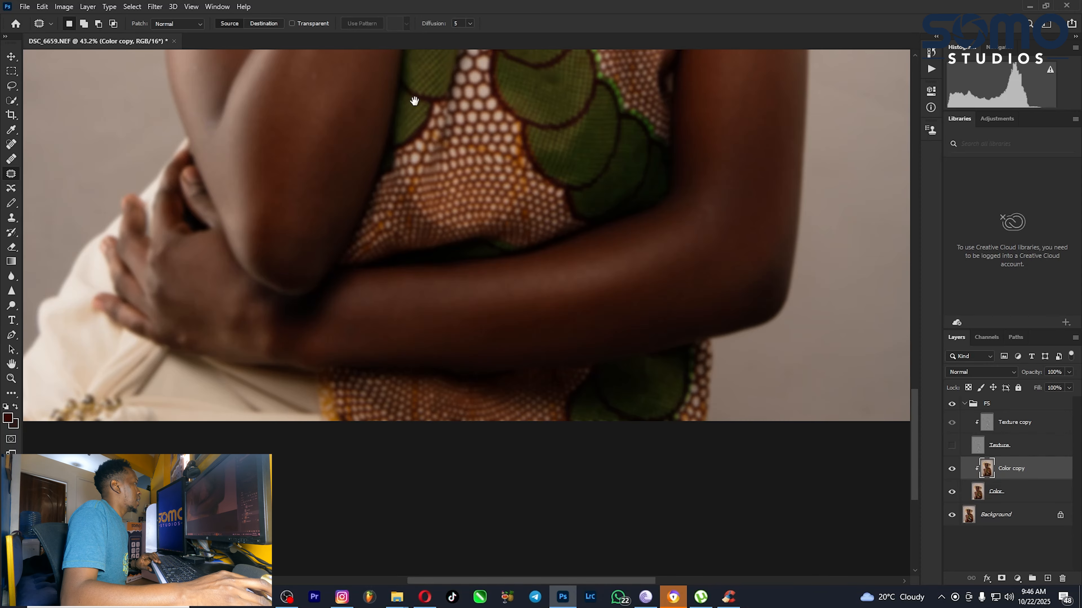
{"action": "left_click_drag", "start_coordinate": [415, 99], "coordinate": [361, 382]}
{"action": "left_click_drag", "start_coordinate": [401, 170], "coordinate": [385, 319]}
{"action": "left_click_drag", "start_coordinate": [395, 265], "coordinate": [370, 276]}
{"action": "key", "text": "ctrl+d"}
{"action": "mouse_move", "coordinate": [353, 339]}
{"action": "left_mouse_down"}
{"action": "mouse_move", "coordinate": [365, 346]}
{"action": "mouse_move", "coordinate": [357, 378]}
{"action": "left_mouse_up"}
{"action": "key", "text": "ctrl+d"}
{"action": "left_click_drag", "start_coordinate": [536, 83], "coordinate": [426, 520]}
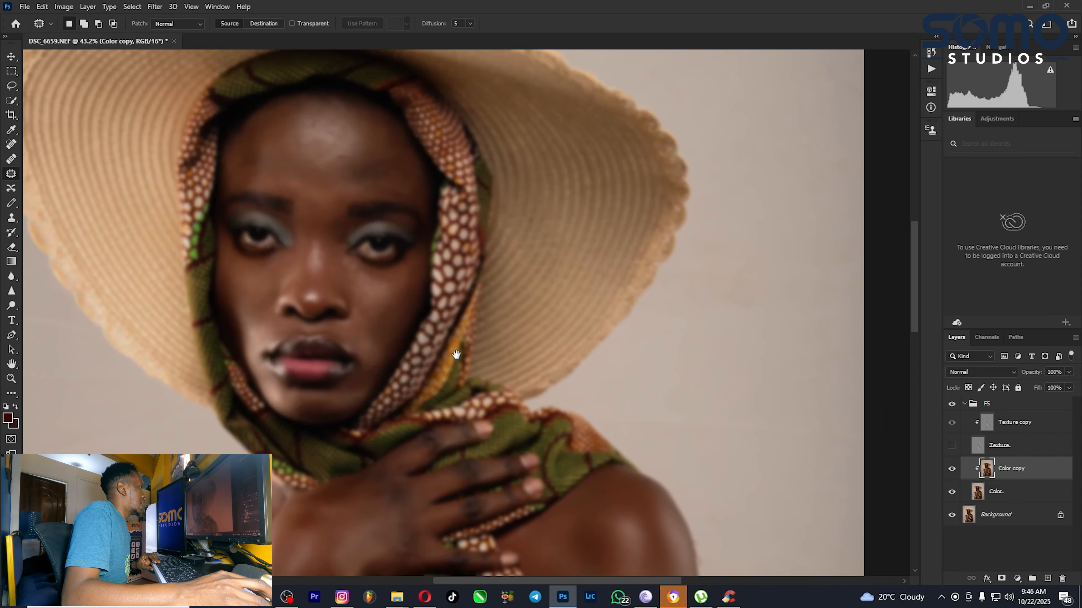
Step: Use the Patch tool on the Color copy layer to even out three uneven areas of the forehead
{"action": "scroll", "coordinate": [318, 138], "scroll_direction": "up", "scroll_amount": 3}
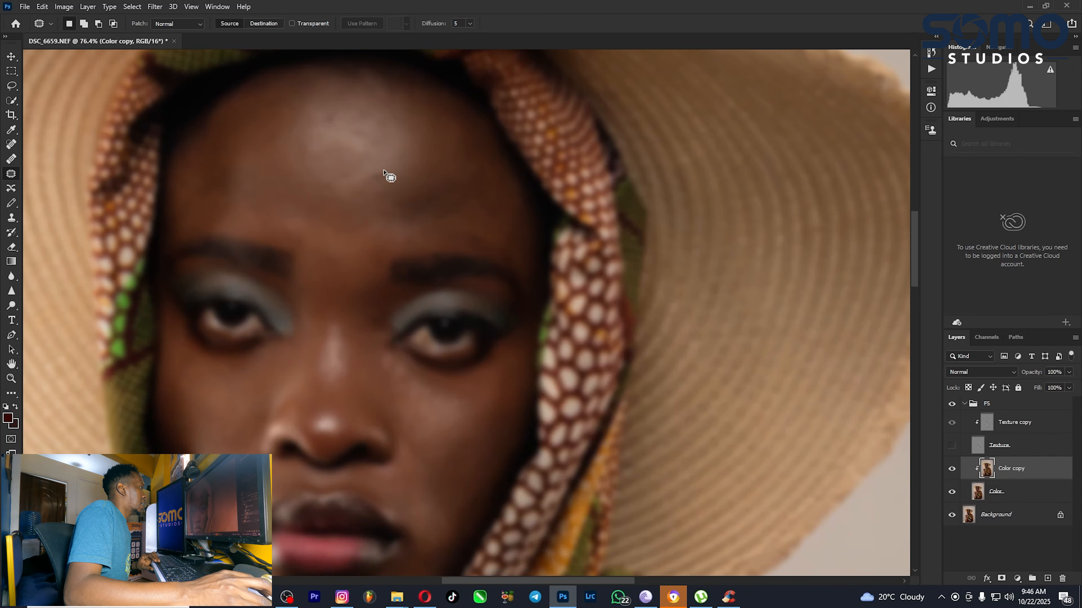
{"action": "left_click_drag", "start_coordinate": [368, 179], "coordinate": [393, 176]}
{"action": "key", "text": "ctrl+d"}
{"action": "mouse_move", "coordinate": [325, 121]}
{"action": "left_mouse_down"}
{"action": "mouse_move", "coordinate": [344, 118]}
{"action": "mouse_move", "coordinate": [314, 119]}
{"action": "left_mouse_up"}
{"action": "key", "text": "ctrl+d"}
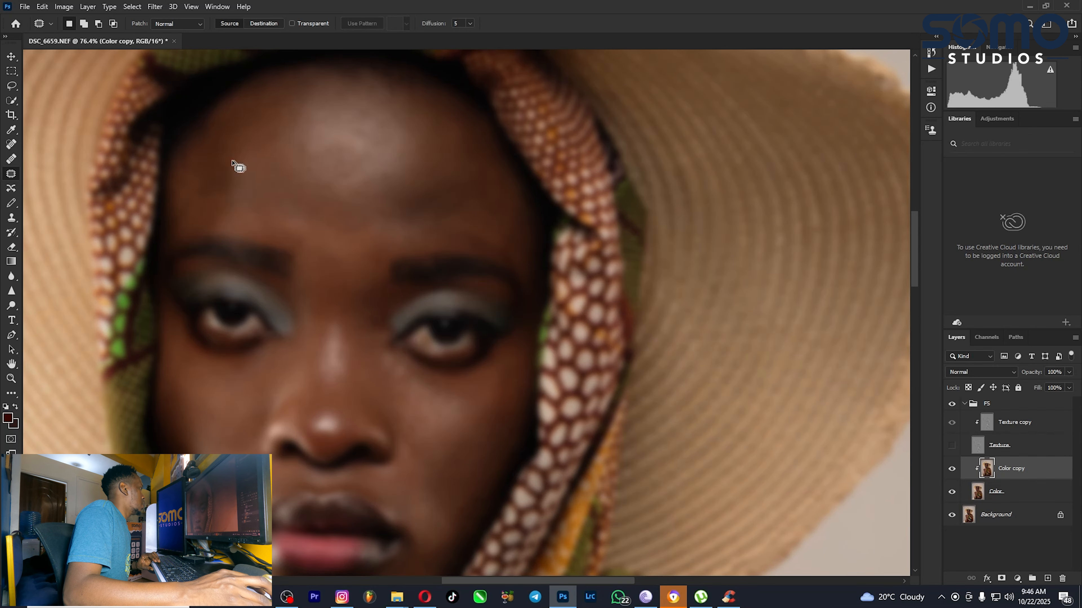
{"action": "left_click_drag", "start_coordinate": [233, 188], "coordinate": [230, 149]}
{"action": "key", "text": "ctrl+d"}
{"action": "key", "text": "ctrl+0"}
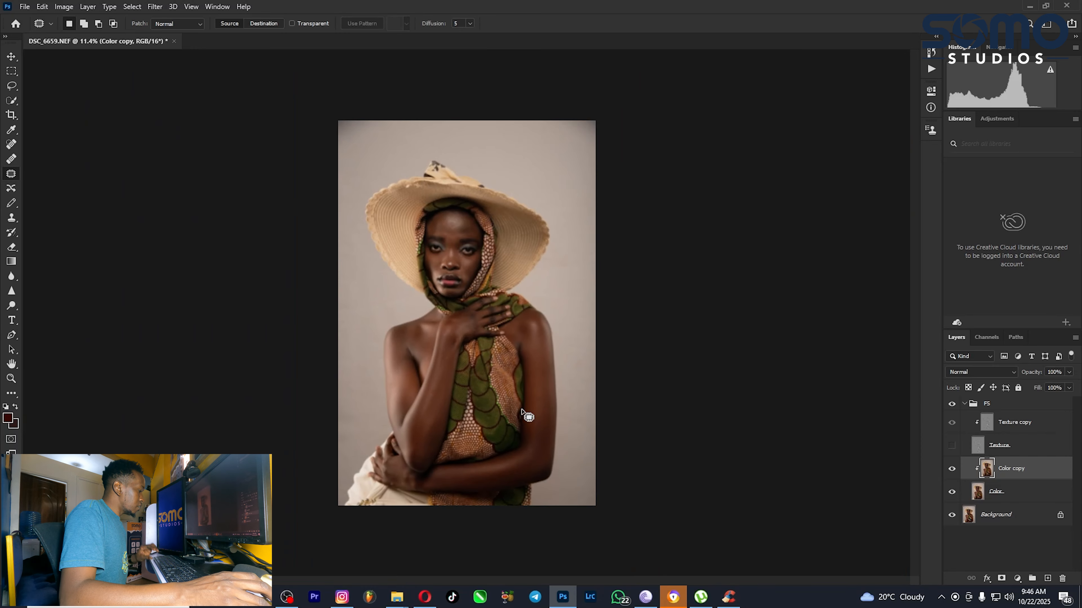
Step: Blend the tones of the raised forearm down to the elbow with the Mixer Brush at 250 to 300 px
{"action": "key", "text": "b"}
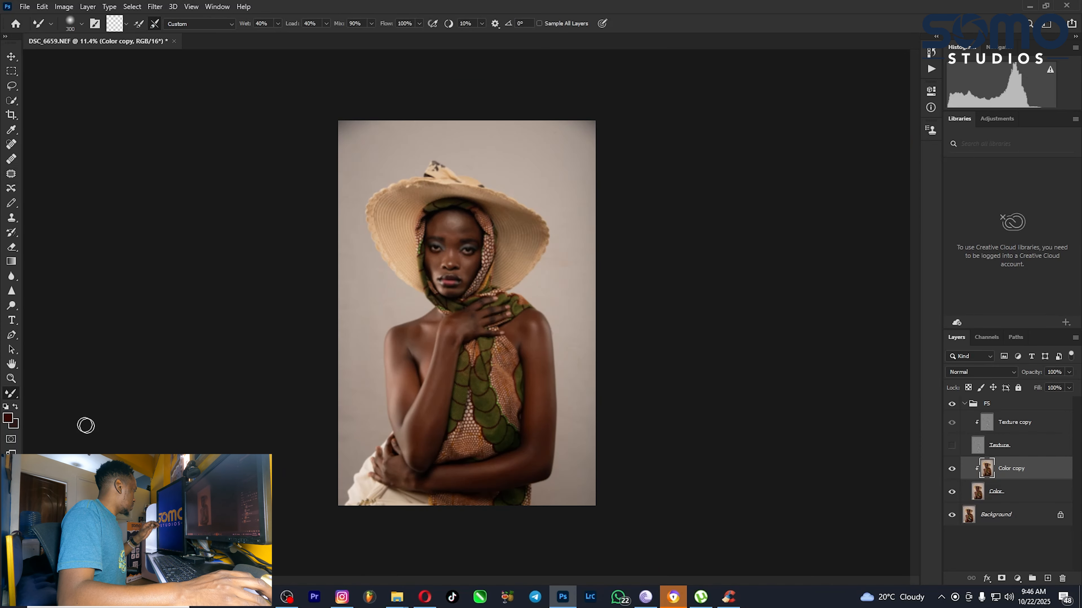
{"action": "scroll", "coordinate": [506, 324], "scroll_direction": "up", "scroll_amount": 9}
{"action": "left_click_drag", "start_coordinate": [434, 406], "coordinate": [458, 68]}
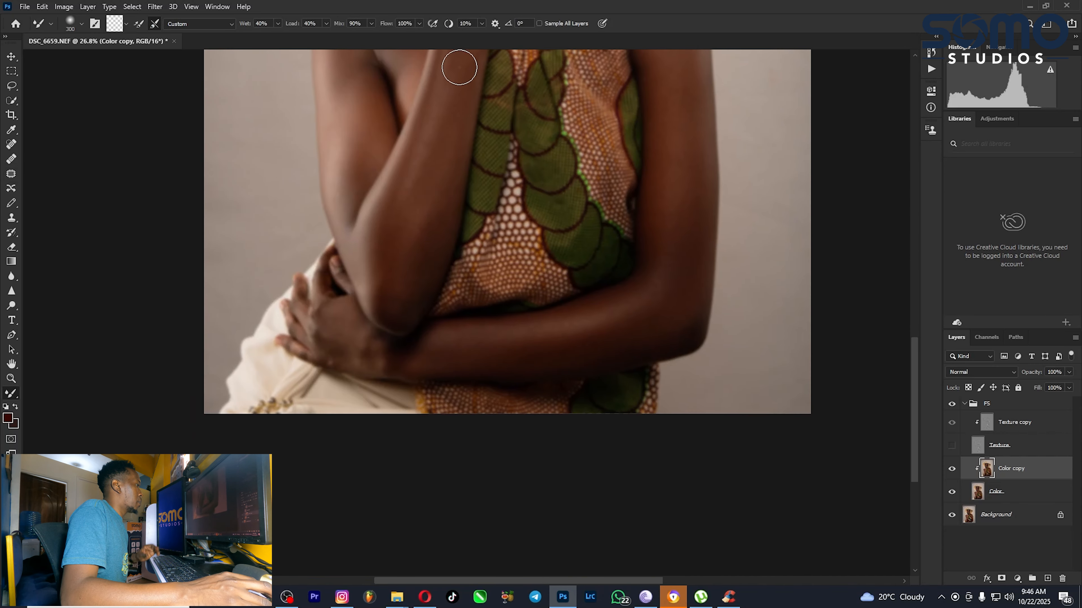
{"action": "scroll", "coordinate": [397, 231], "scroll_direction": "up", "scroll_amount": 3}
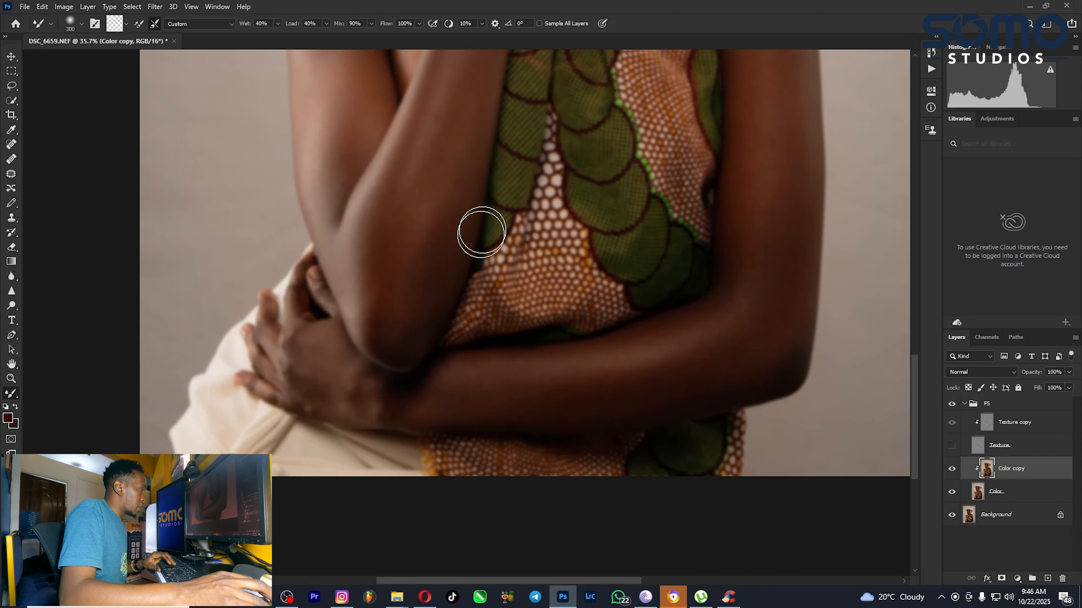
{"action": "key", "text": "bracketleft"}
{"action": "key", "text": "bracketright"}
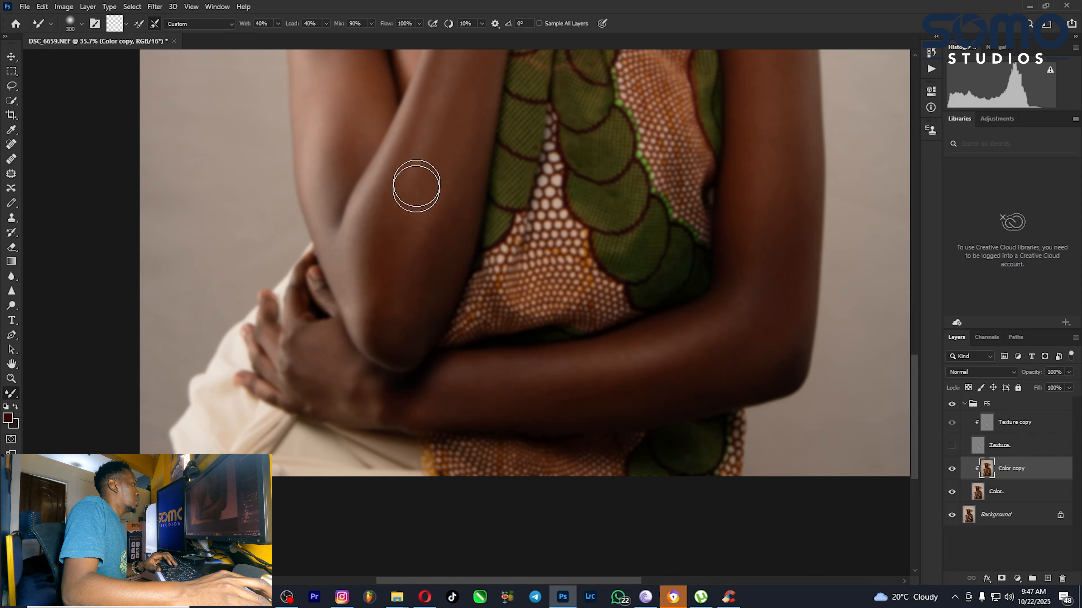
{"action": "key", "text": "bracketleft"}
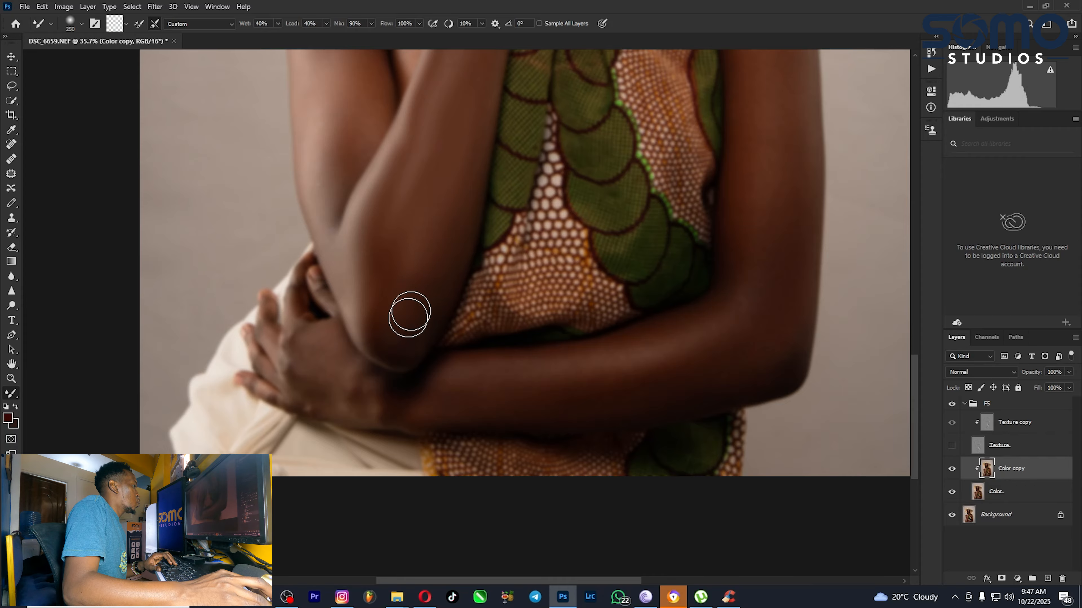
Step: Smooth the color transitions along the folded forearm and the back of its hand, varying the Mixer Brush around 250 to 300 px
{"action": "key", "text": "bracketright"}
{"action": "mouse_move", "coordinate": [558, 384]}
{"action": "left_mouse_down"}
{"action": "mouse_move", "coordinate": [487, 387]}
{"action": "mouse_move", "coordinate": [657, 361]}
{"action": "left_mouse_up"}
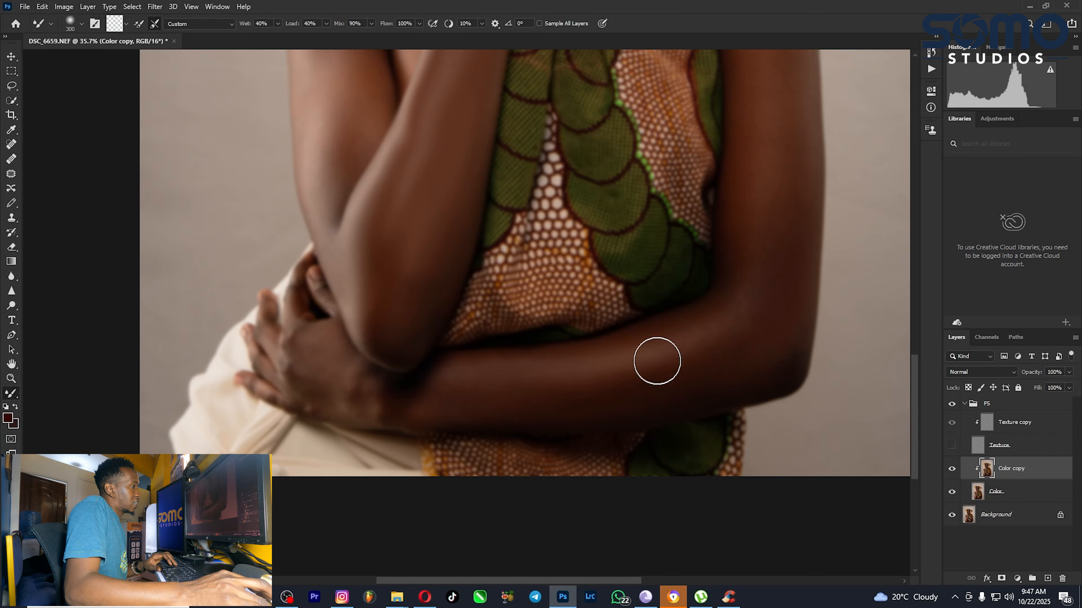
{"action": "key", "text": "bracketleft"}
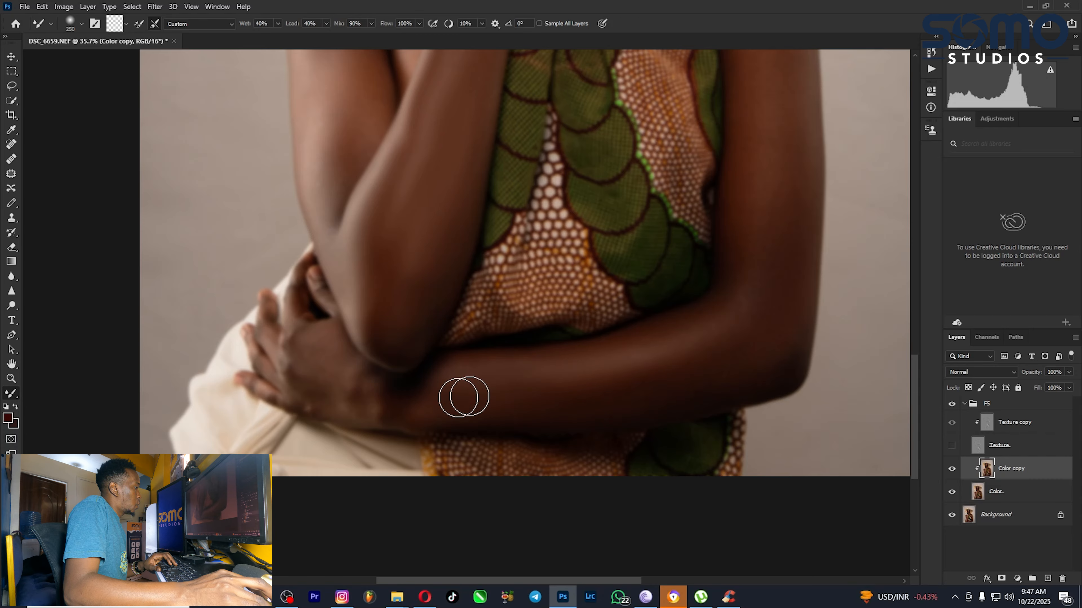
{"action": "key", "text": "bracketright"}
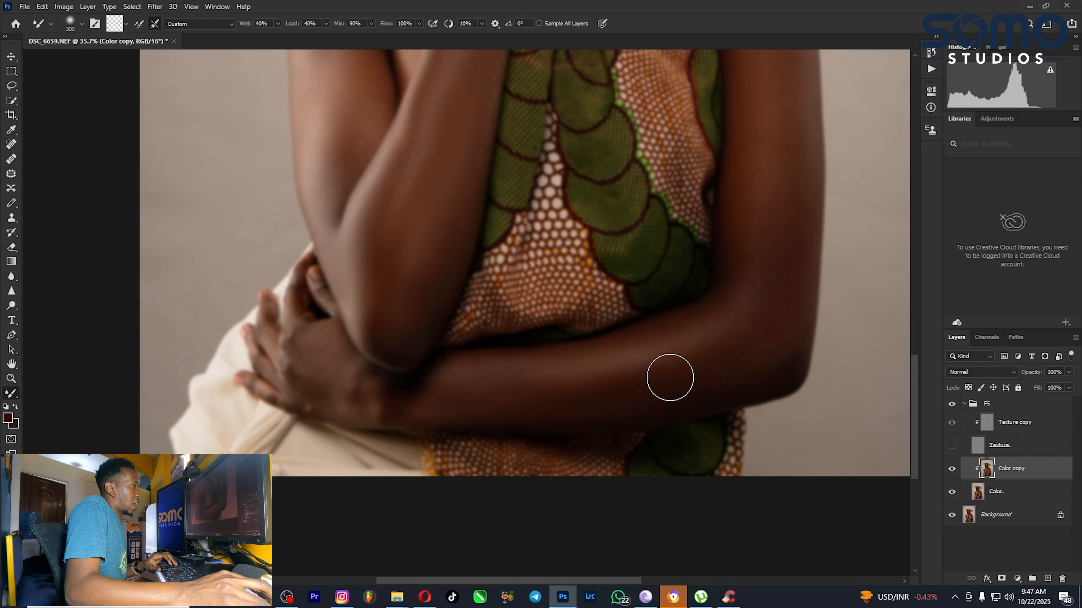
{"action": "key", "text": "bracketright"}
{"action": "key", "text": "bracketright"}
{"action": "key", "text": "bracketleft"}
{"action": "key", "text": "bracketleft"}
{"action": "key", "text": "bracketleft"}
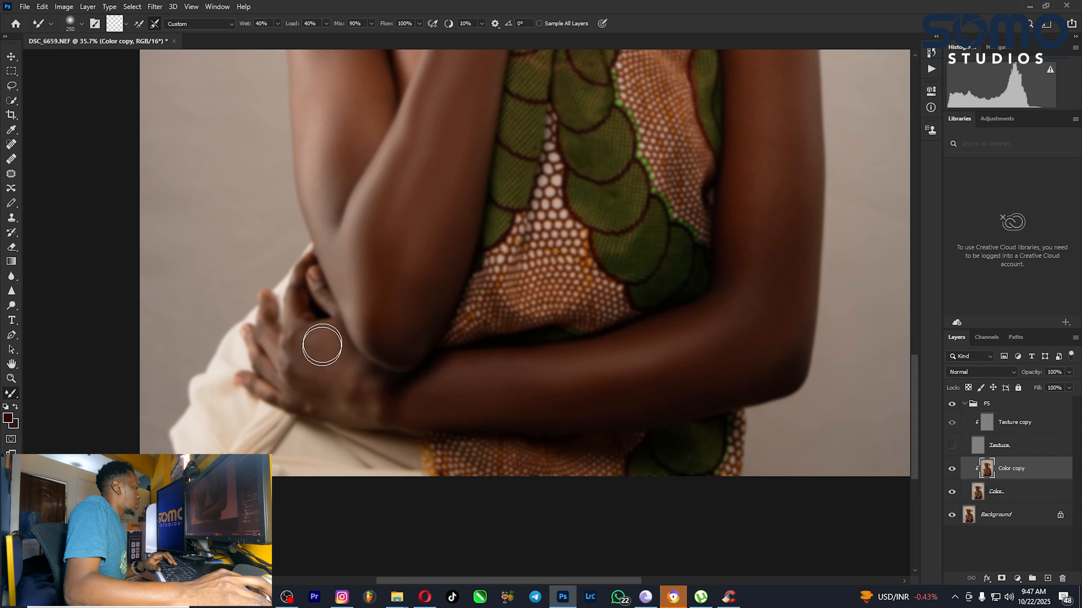
{"action": "key", "text": "bracketright"}
{"action": "key", "text": "bracketright"}
{"action": "key", "text": "bracketleft"}
Step: Blend the upper arm beside the patterned fabric, from the elbow upward, with the Mixer Brush at 300 to 400 px
{"action": "mouse_move", "coordinate": [717, 304]}
{"action": "left_mouse_down"}
{"action": "mouse_move", "coordinate": [616, 290]}
{"action": "mouse_move", "coordinate": [437, 360]}
{"action": "left_mouse_up"}
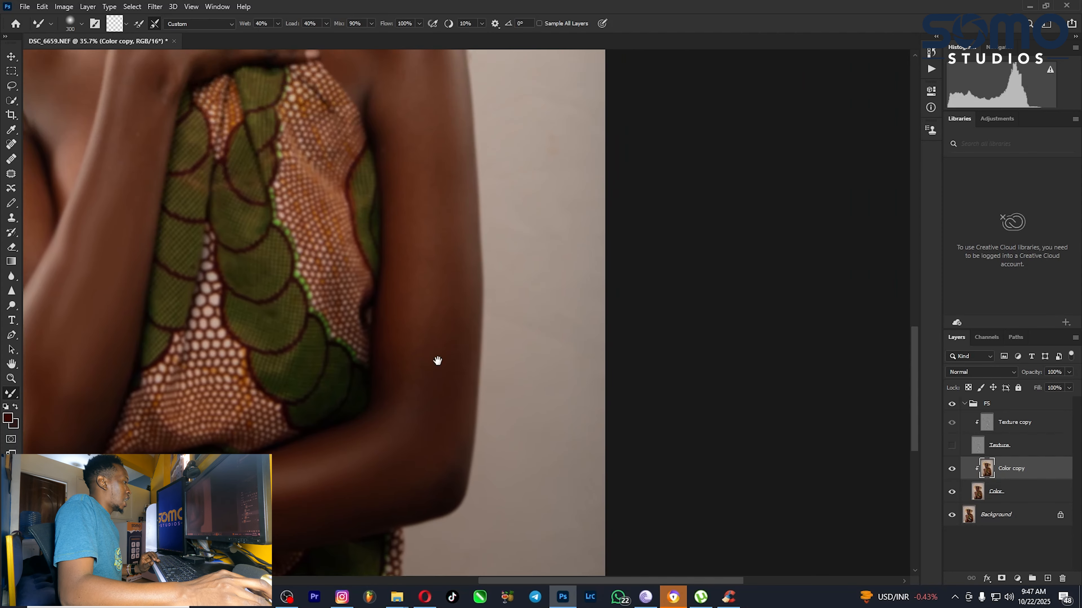
{"action": "key", "text": "bracketright"}
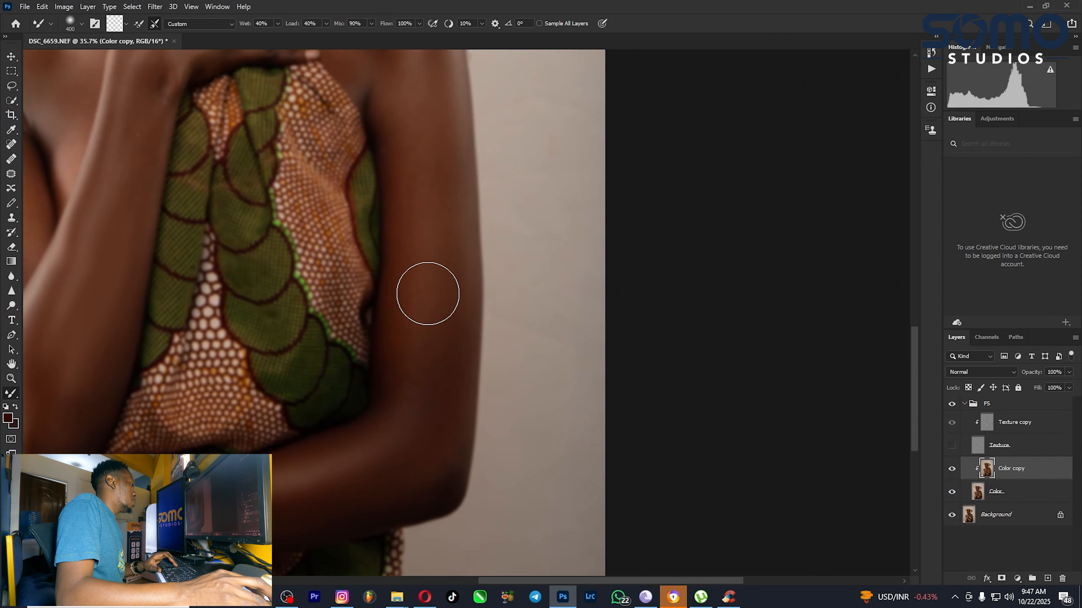
{"action": "mouse_move", "coordinate": [423, 318]}
{"action": "left_mouse_down"}
{"action": "mouse_move", "coordinate": [421, 295]}
{"action": "mouse_move", "coordinate": [408, 371]}
{"action": "mouse_move", "coordinate": [427, 233]}
{"action": "mouse_move", "coordinate": [447, 353]}
{"action": "mouse_move", "coordinate": [440, 386]}
{"action": "mouse_move", "coordinate": [430, 136]}
{"action": "mouse_move", "coordinate": [429, 190]}
{"action": "mouse_move", "coordinate": [434, 164]}
{"action": "left_mouse_up"}
{"action": "key", "text": "bracketleft"}
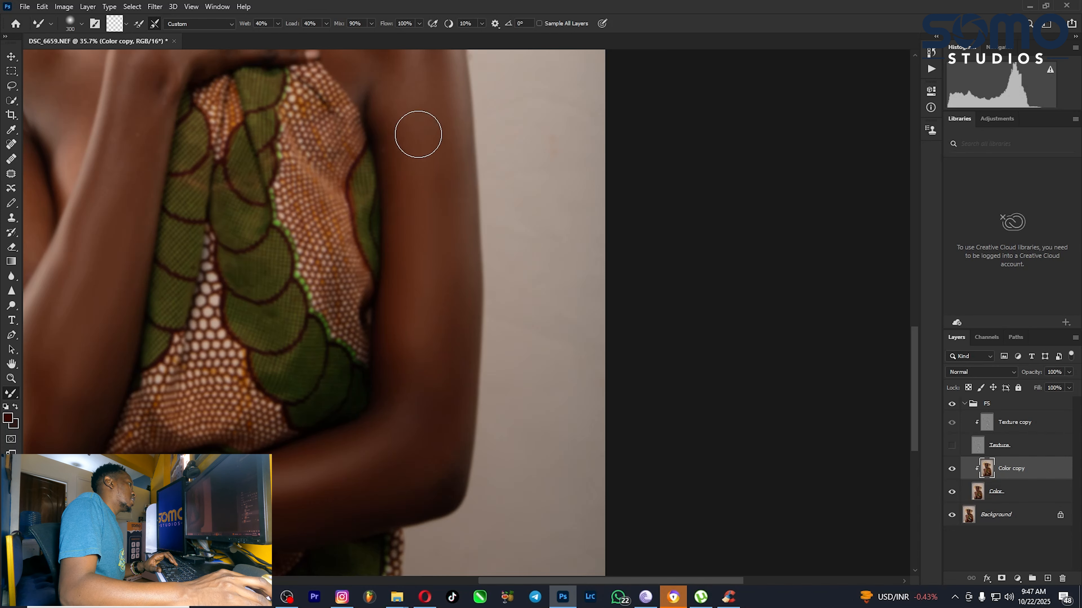
{"action": "mouse_move", "coordinate": [415, 116]}
{"action": "left_mouse_down"}
{"action": "mouse_move", "coordinate": [404, 117]}
{"action": "mouse_move", "coordinate": [403, 104]}
{"action": "mouse_move", "coordinate": [420, 96]}
{"action": "mouse_move", "coordinate": [434, 162]}
{"action": "left_mouse_up"}
{"action": "key", "text": "bracketright"}
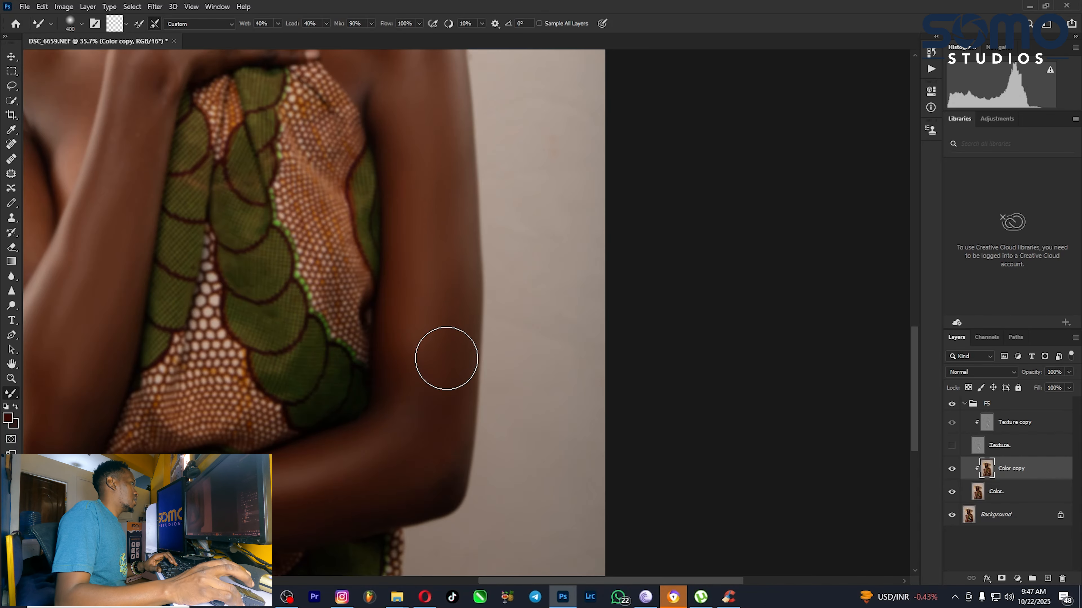
Step: Smooth the shoulder above that arm with the Mixer Brush at 250 to 400 px, and undo the last stroke
{"action": "left_click_drag", "start_coordinate": [499, 156], "coordinate": [484, 267]}
{"action": "key", "text": "bracketleft"}
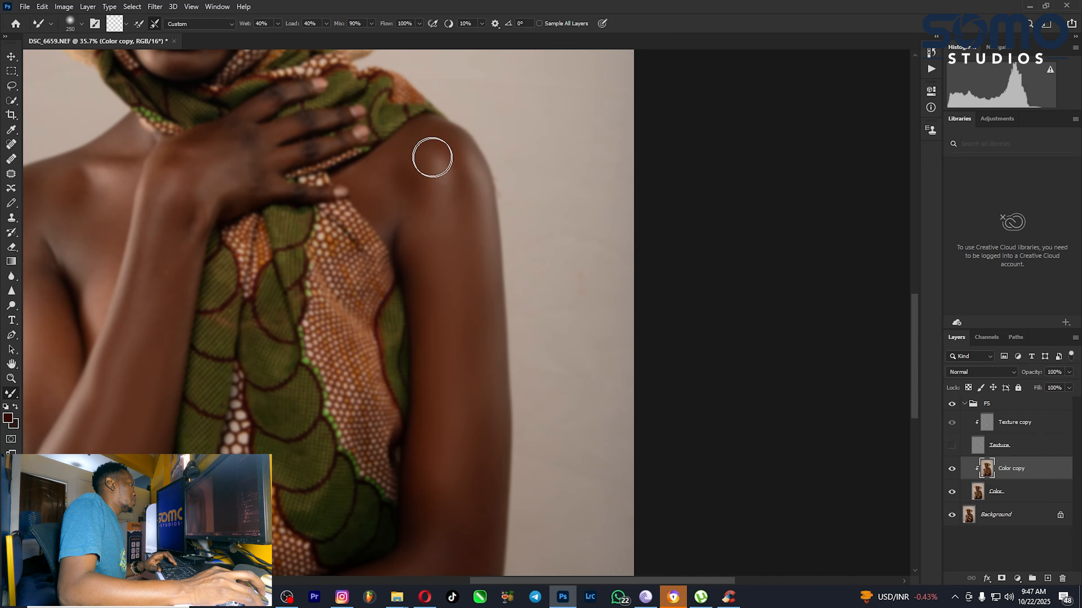
{"action": "key", "text": "bracketright"}
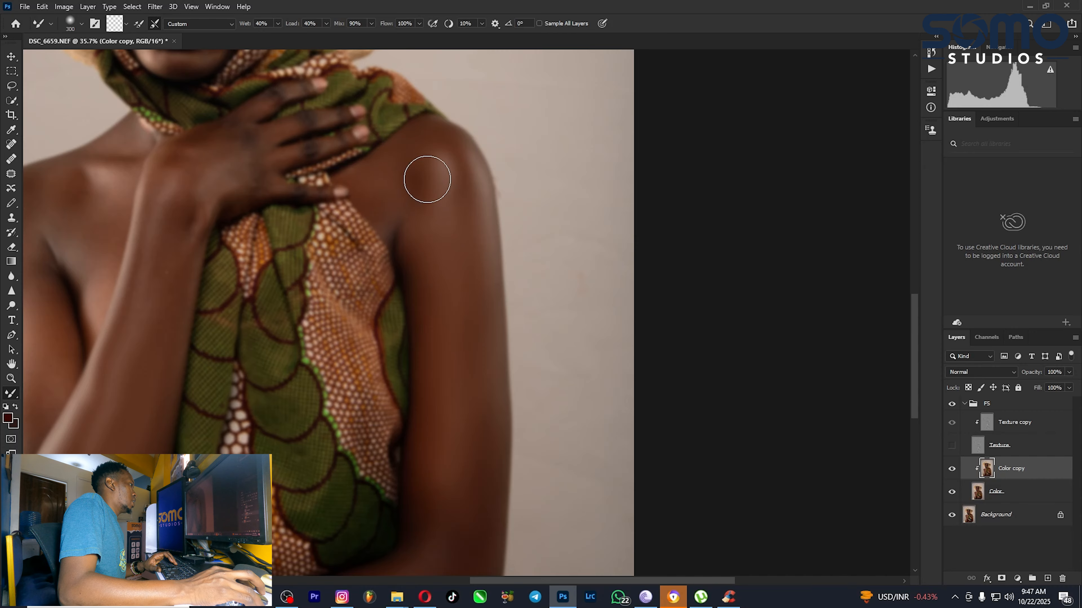
{"action": "key", "text": "bracketright"}
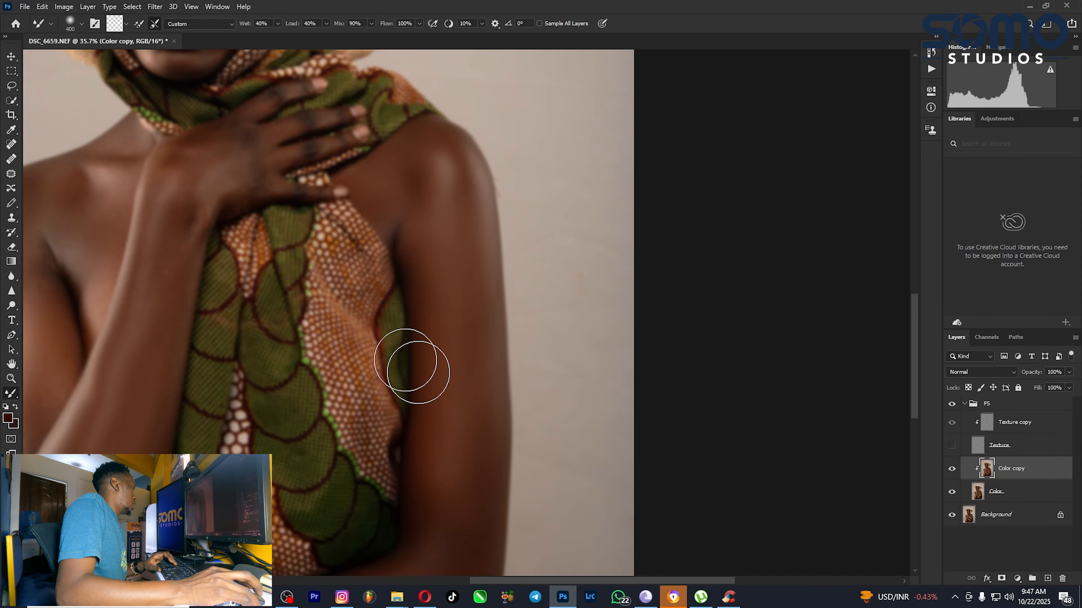
{"action": "left_click_drag", "start_coordinate": [406, 317], "coordinate": [666, 183]}
{"action": "key", "text": "ctrl+z"}
Step: Blend the opposite shoulder, collarbone area and upper arm with the Mixer Brush at 250 to 300 px
{"action": "left_click_drag", "start_coordinate": [478, 198], "coordinate": [659, 205]}
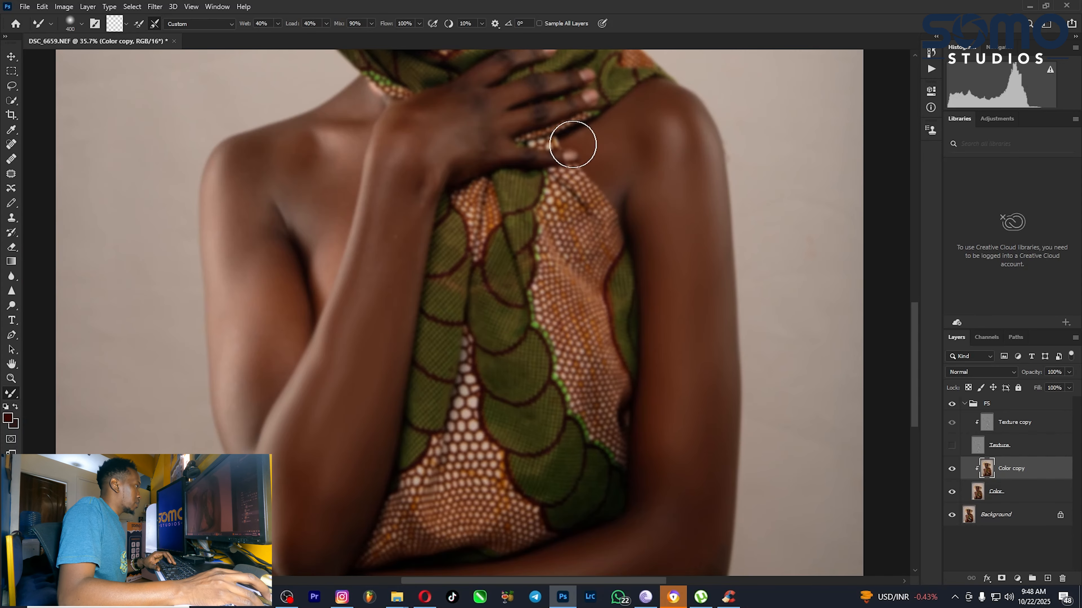
{"action": "key", "text": "bracketright"}
{"action": "key", "text": "bracketleft"}
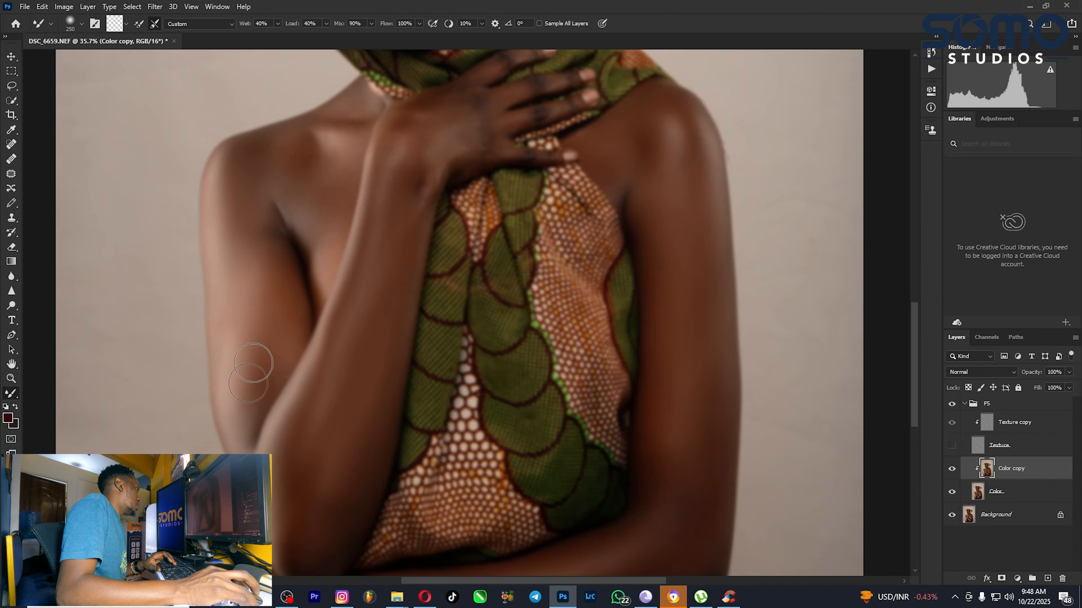
{"action": "key", "text": "bracketright"}
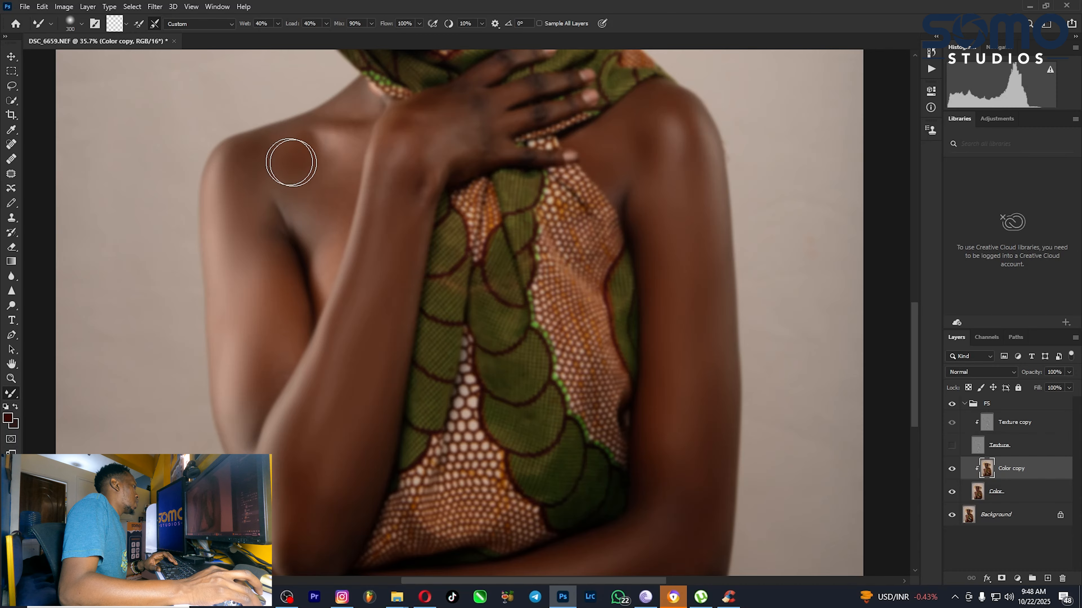
{"action": "key", "text": "bracketleft"}
{"action": "key", "text": "bracketright"}
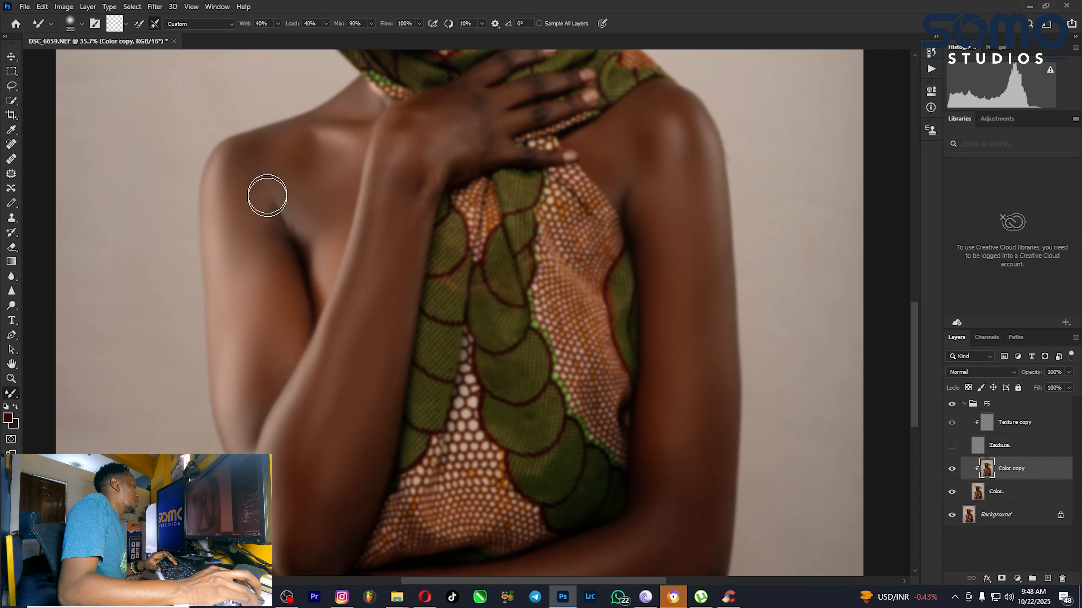
{"action": "key", "text": "bracketright"}
{"action": "left_click_drag", "start_coordinate": [243, 201], "coordinate": [249, 217]}
{"action": "key", "text": "bracketleft"}
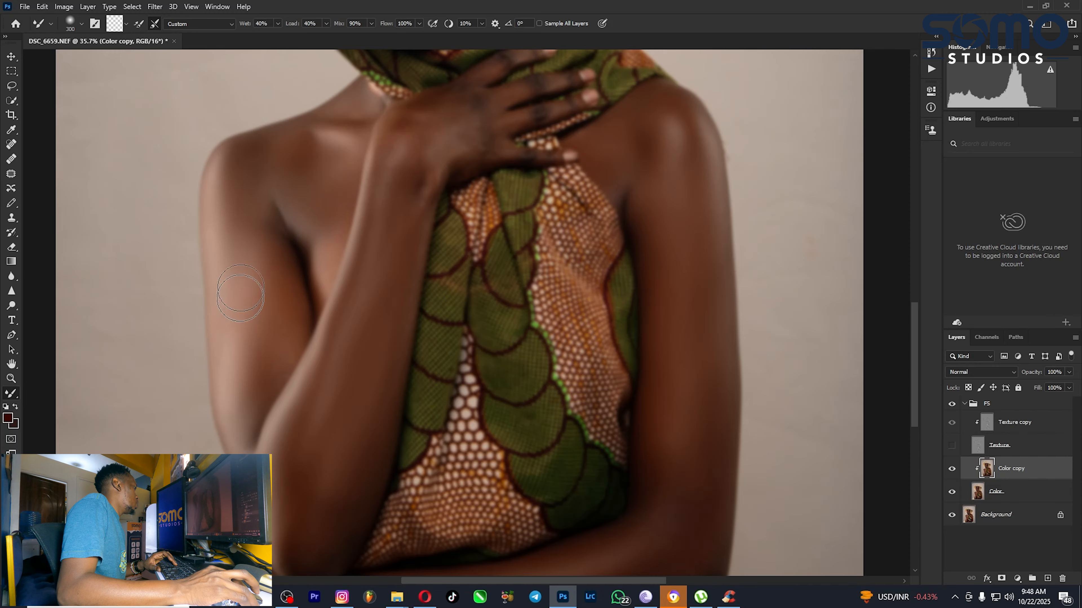
Step: Blend the back of the raised hand and touch up the upper arm behind the raised forearm, using a 200 px Mixer Brush
{"action": "key", "text": "bracketleft"}
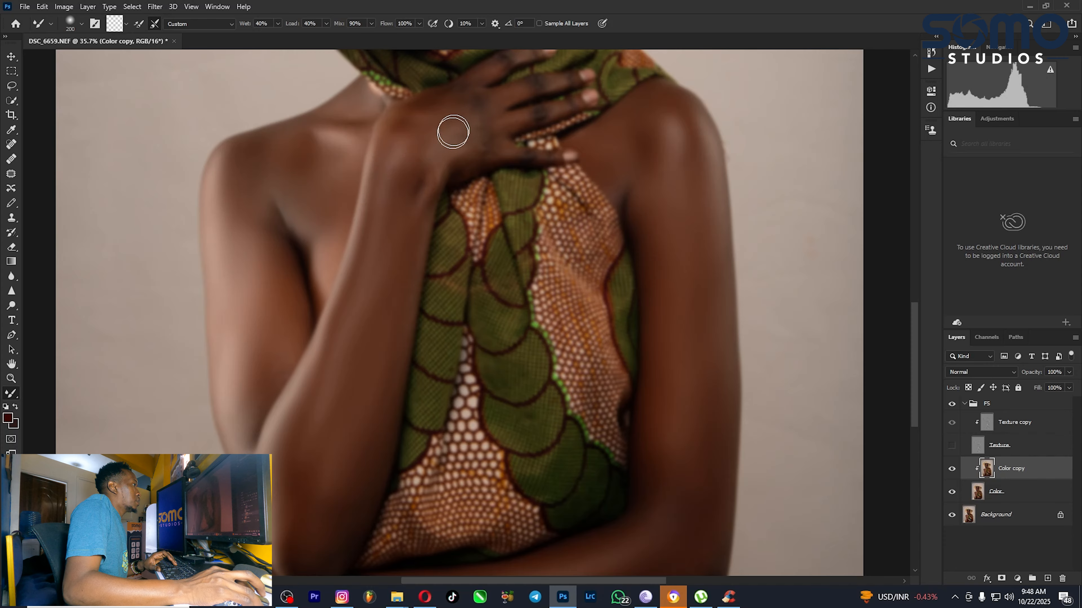
{"action": "key", "text": "bracketleft"}
{"action": "key", "text": "bracketleft"}
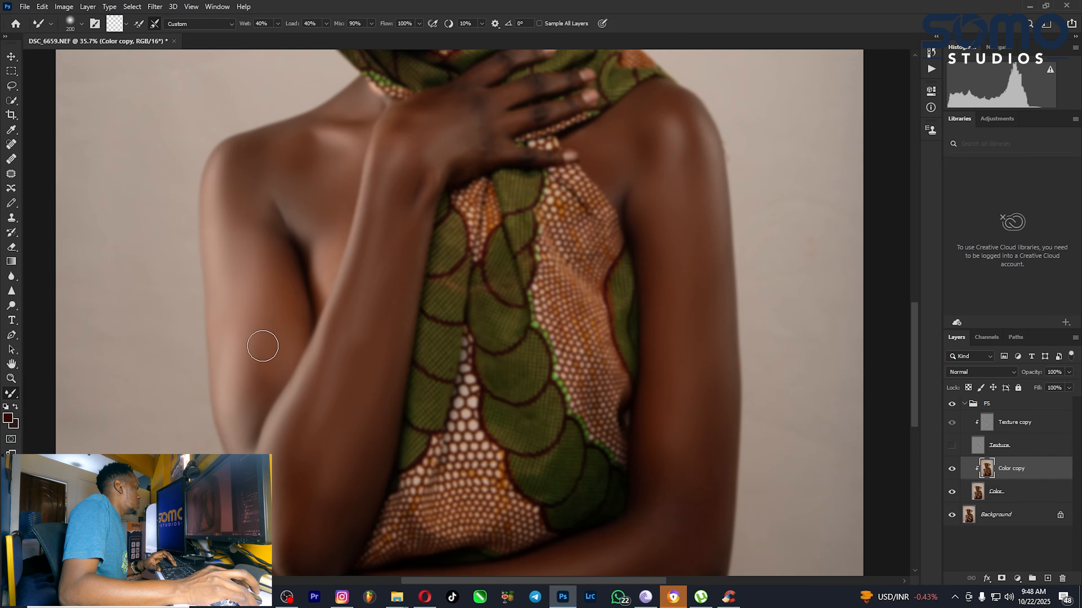
{"action": "scroll", "coordinate": [390, 398], "scroll_direction": "down", "scroll_amount": 1}
{"action": "key", "text": "bracketright"}
{"action": "key", "text": "bracketright"}
{"action": "key", "text": "bracketright"}
{"action": "key", "text": "bracketleft"}
{"action": "key", "text": "bracketleft"}
{"action": "key", "text": "bracketleft"}
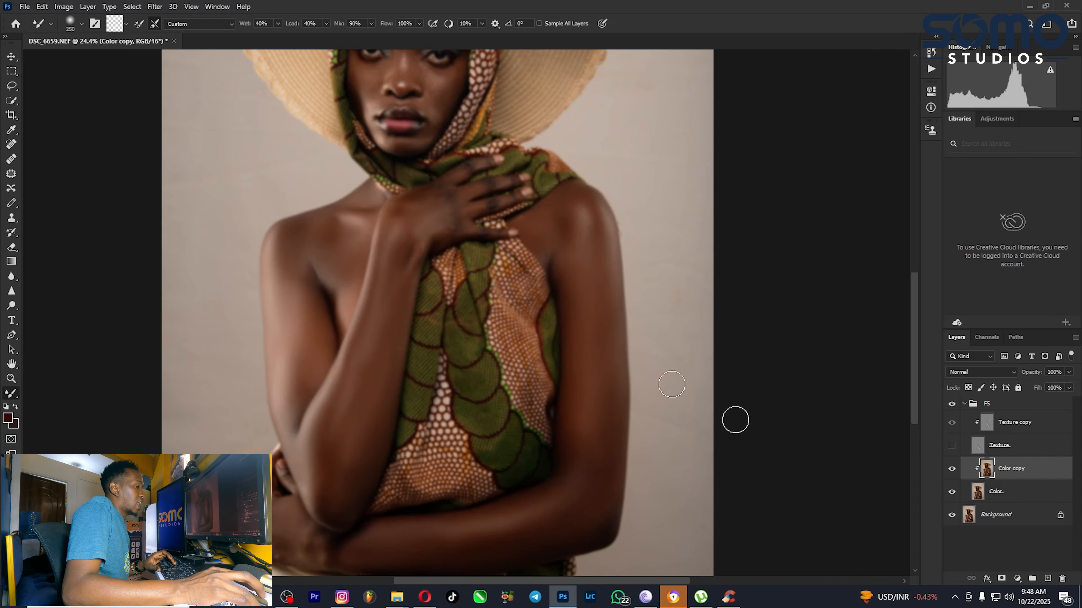
Step: Compare the arms and shoulders before and after blending by switching the Color copy layer's visibility off and on
{"action": "left_click", "coordinate": [952, 470]}
{"action": "left_click", "coordinate": [952, 470]}
{"action": "left_click", "coordinate": [952, 470]}
{"action": "left_click", "coordinate": [952, 470]}
{"action": "left_click", "coordinate": [952, 471]}
{"action": "left_click", "coordinate": [951, 470]}
Step: Refine the tones in the middle of the raised forearm with the Mixer Brush at 250 px
{"action": "key", "text": "bracketright"}
{"action": "key", "text": "bracketright"}
{"action": "key", "text": "bracketleft"}
{"action": "key", "text": "bracketleft"}
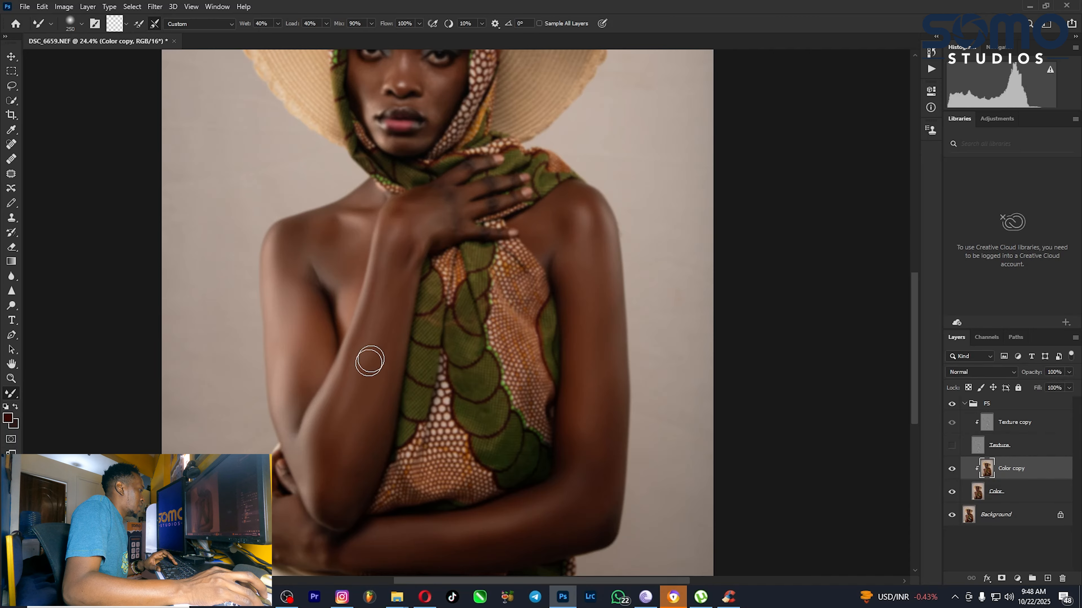
Step: Blend the forehead highlight into the surrounding skin with the Mixer Brush at 175 to 200 px
{"action": "mouse_move", "coordinate": [478, 131]}
{"action": "left_mouse_down"}
{"action": "mouse_move", "coordinate": [422, 248]}
{"action": "mouse_move", "coordinate": [471, 331]}
{"action": "mouse_move", "coordinate": [490, 157]}
{"action": "left_mouse_up"}
{"action": "scroll", "coordinate": [452, 325], "scroll_direction": "up", "scroll_amount": 5}
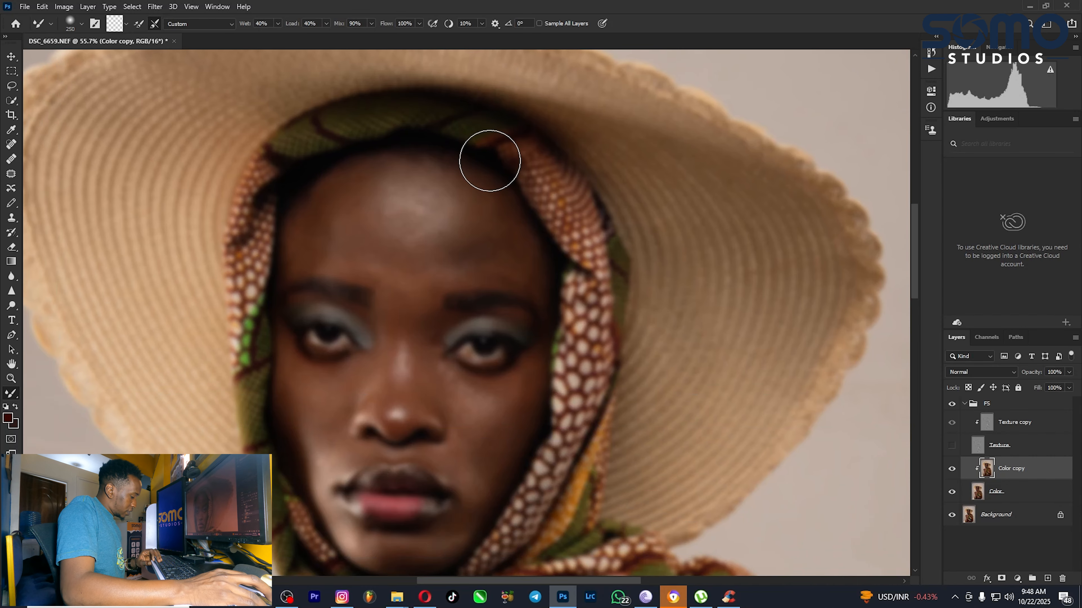
{"action": "key", "text": "bracketleft"}
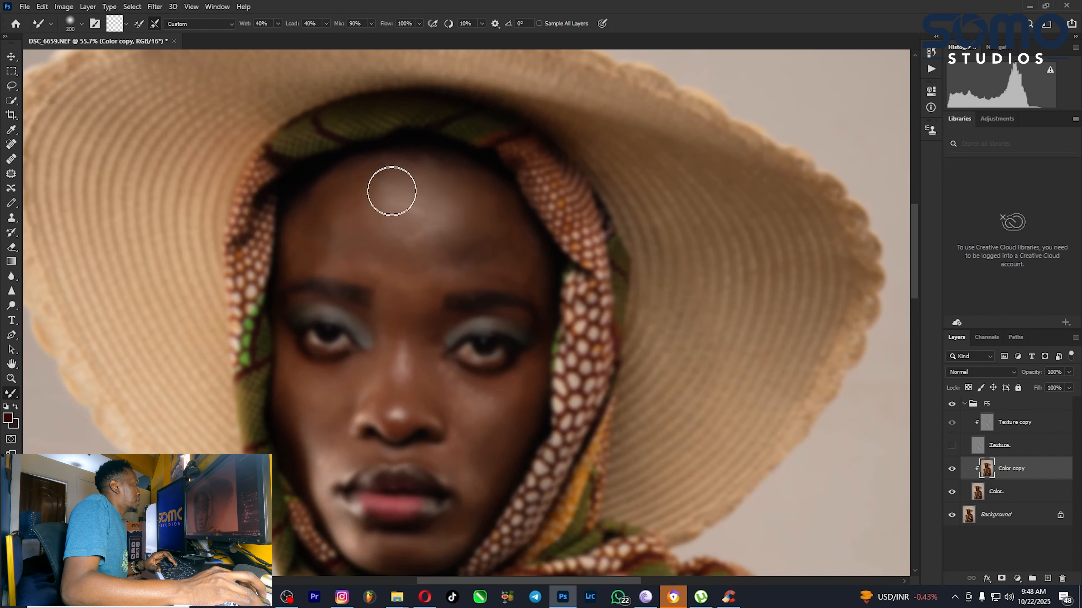
{"action": "key", "text": "bracketleft"}
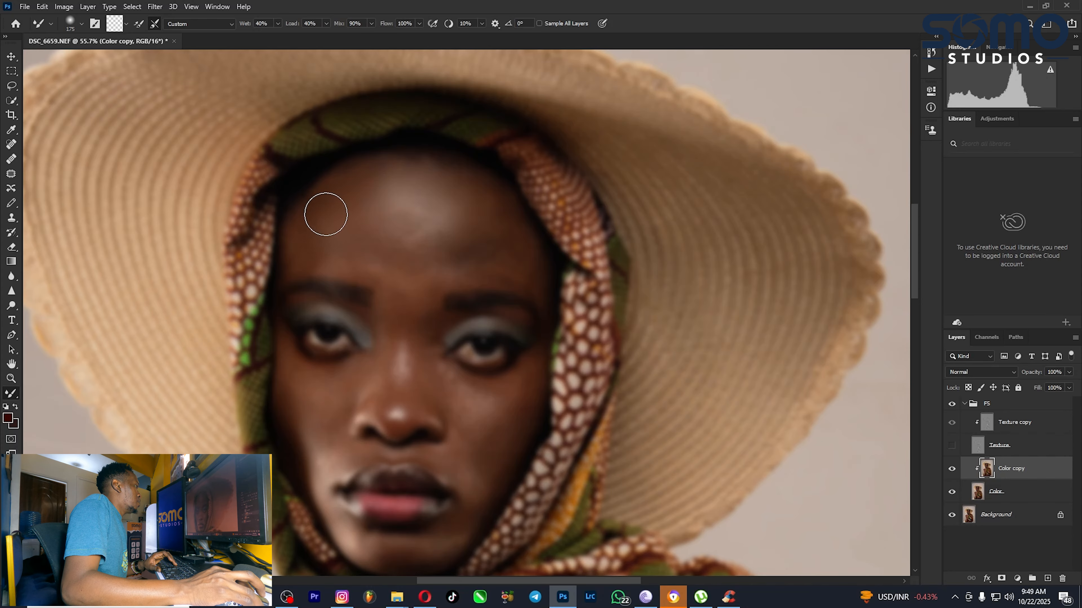
{"action": "key", "text": "bracketright"}
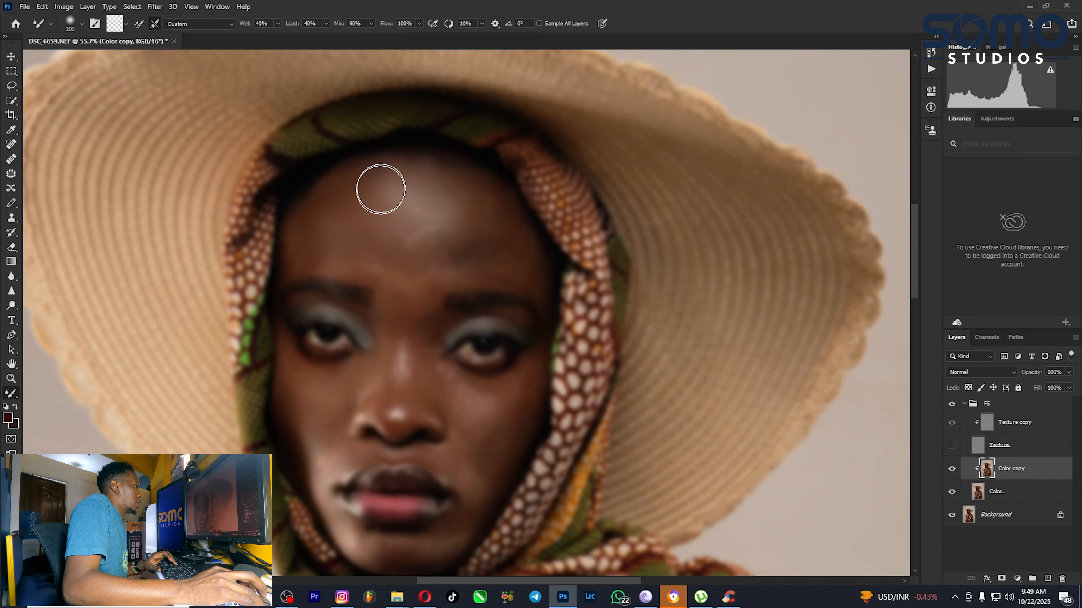
{"action": "key", "text": "bracketleft"}
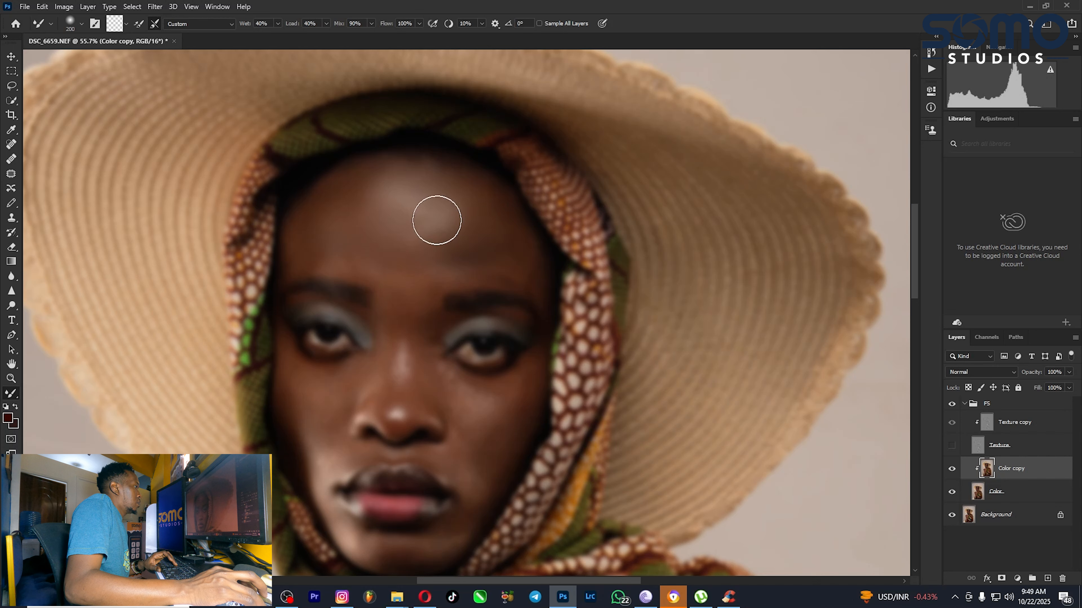
Step: Smooth the tones on the cheek, lower forehead and jaw with the Mixer Brush at 100 to 175 px
{"action": "key", "text": "bracketleft"}
{"action": "key", "text": "bracketleft"}
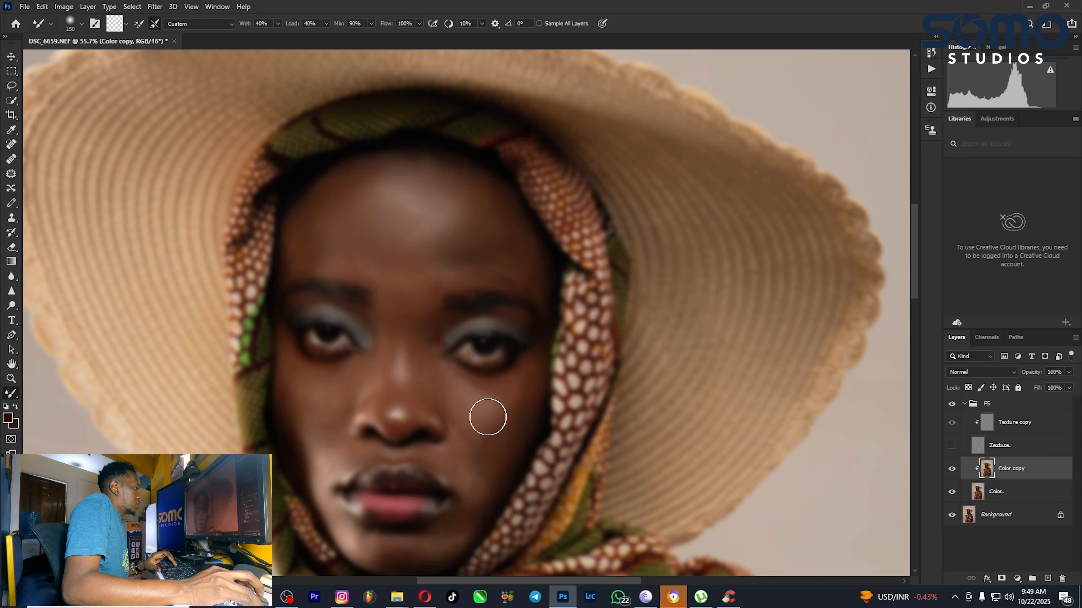
{"action": "key", "text": "bracketright"}
{"action": "key", "text": "bracketright"}
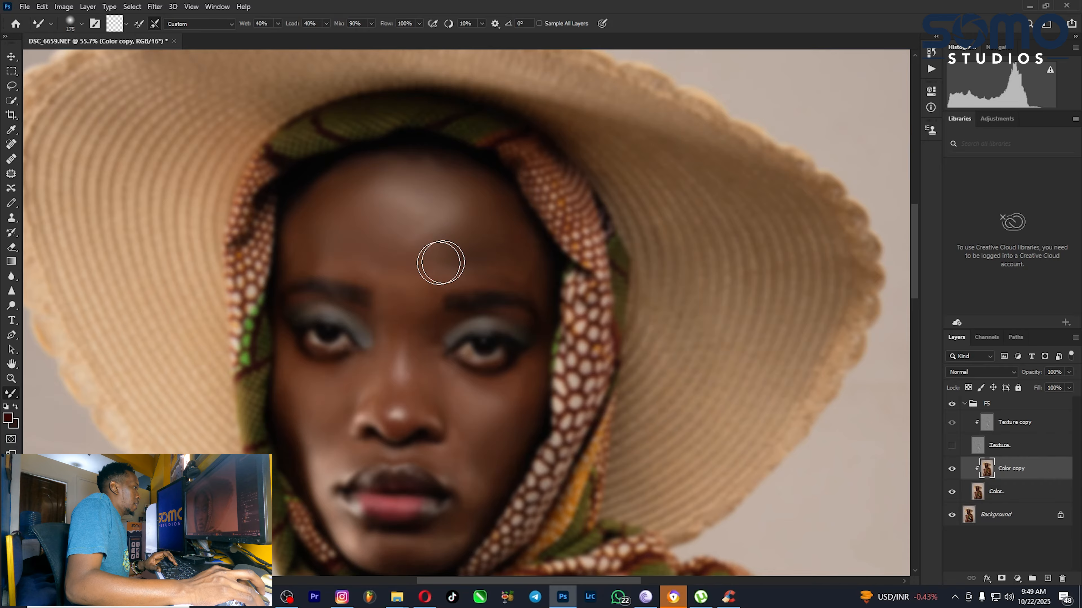
{"action": "key", "text": "bracketleft"}
{"action": "key", "text": "bracketleft"}
{"action": "key", "text": "bracketleft"}
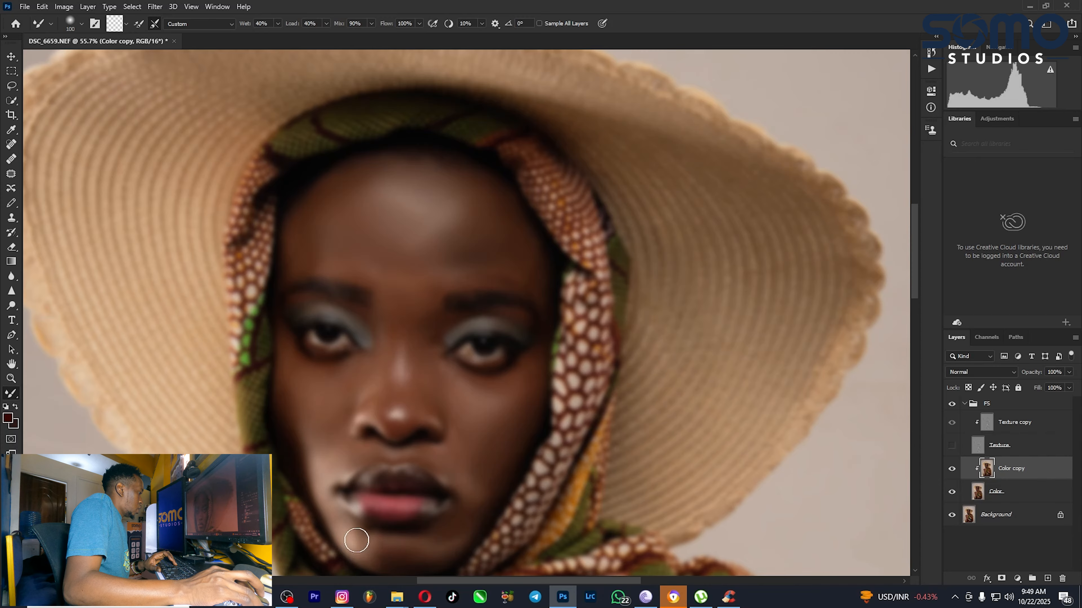
Step: Refine the transitions around the forehead highlight with the Mixer Brush at 150 to 200 px
{"action": "key", "text": "bracketright"}
{"action": "key", "text": "bracketright"}
{"action": "key", "text": "bracketright"}
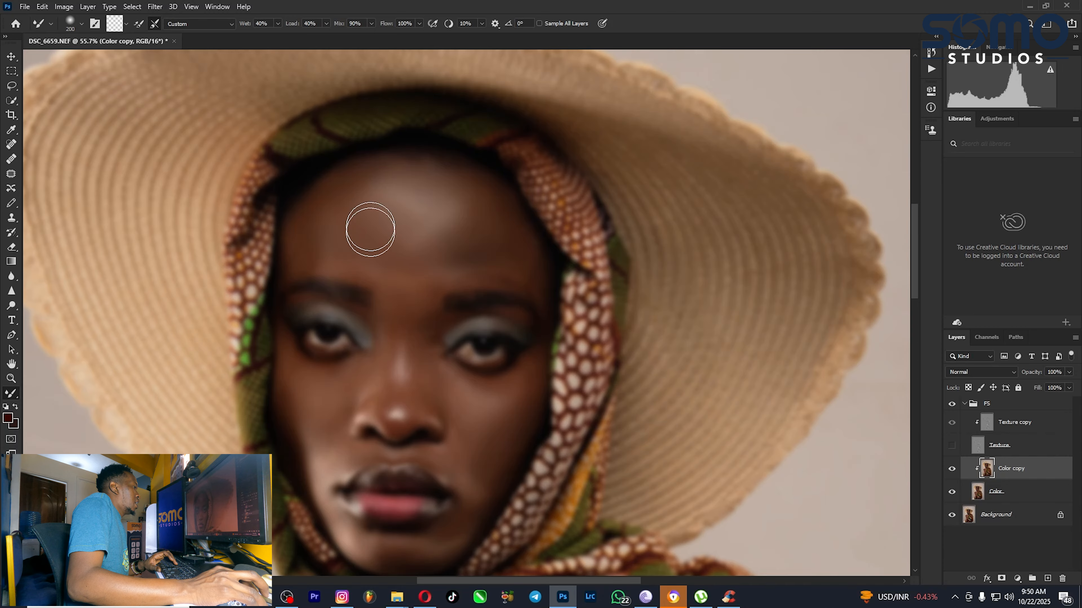
{"action": "key", "text": "bracketleft"}
{"action": "left_click_drag", "start_coordinate": [324, 217], "coordinate": [367, 193]}
{"action": "key", "text": "bracketright"}
{"action": "key", "text": "bracketright"}
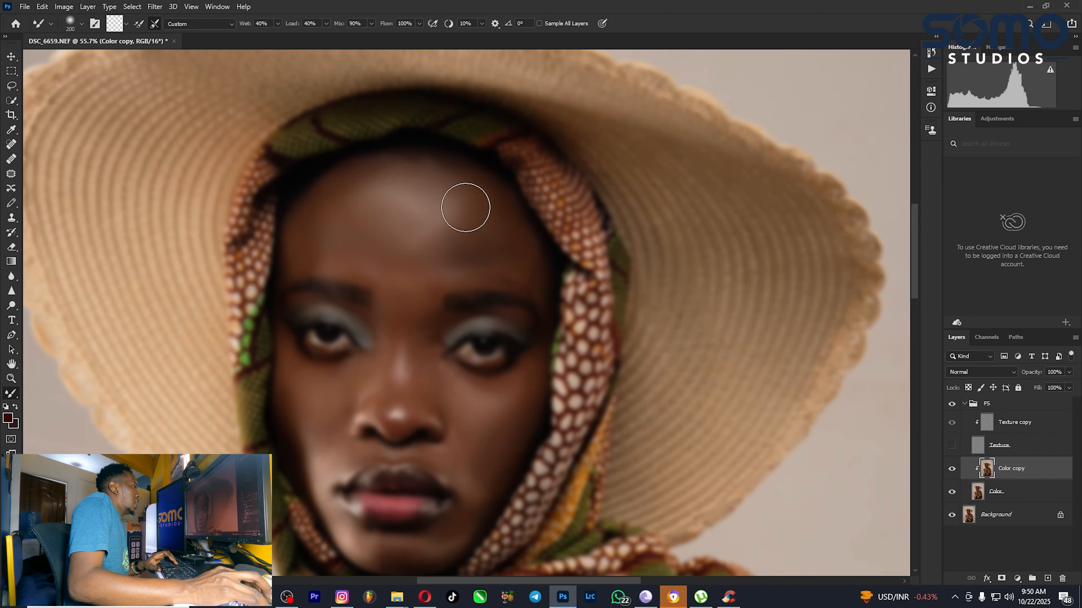
{"action": "key", "text": "bracketleft"}
{"action": "key", "text": "bracketleft"}
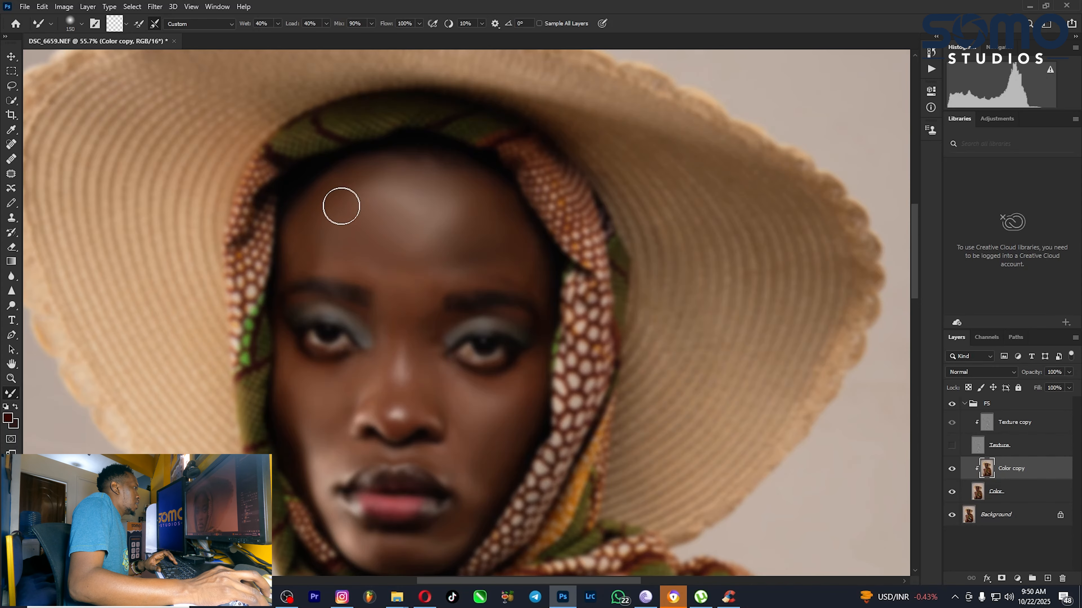
Step: Soften the remaining forehead unevenness with a 175 px Mixer Brush and turn the Texture layer's visibility back on
{"action": "scroll", "coordinate": [324, 223], "scroll_direction": "down", "scroll_amount": 2}
{"action": "scroll", "coordinate": [325, 223], "scroll_direction": "down", "scroll_amount": 2}
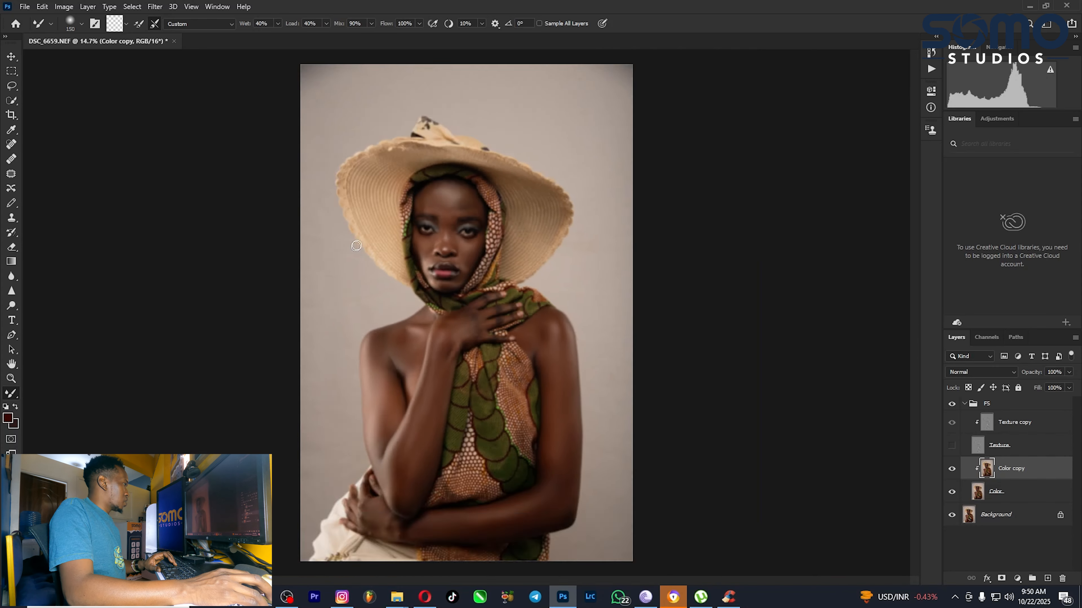
{"action": "scroll", "coordinate": [456, 167], "scroll_direction": "up", "scroll_amount": 3}
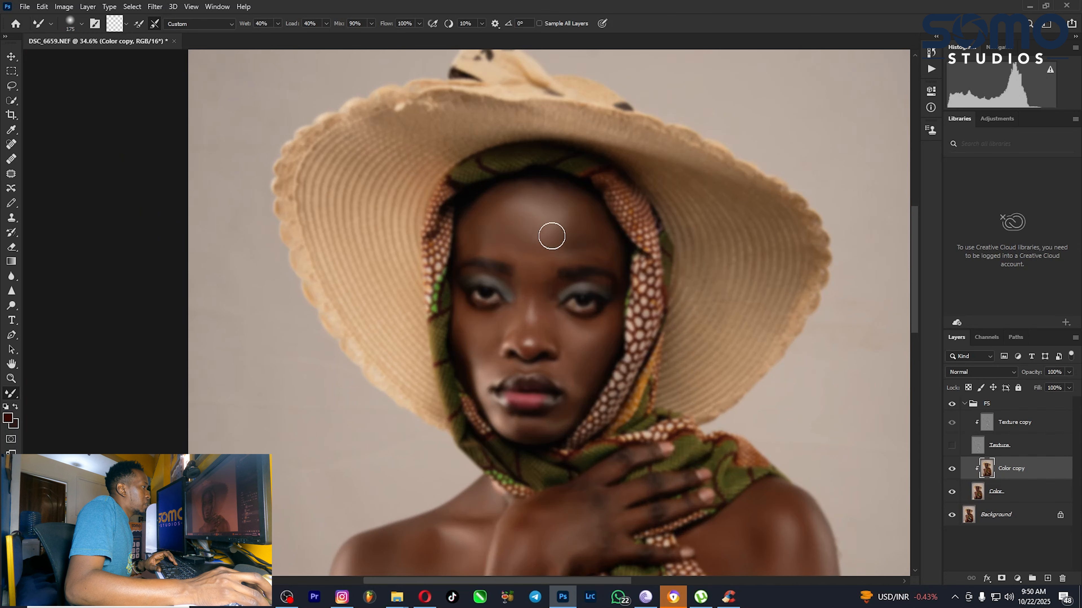
{"action": "key", "text": "bracketright"}
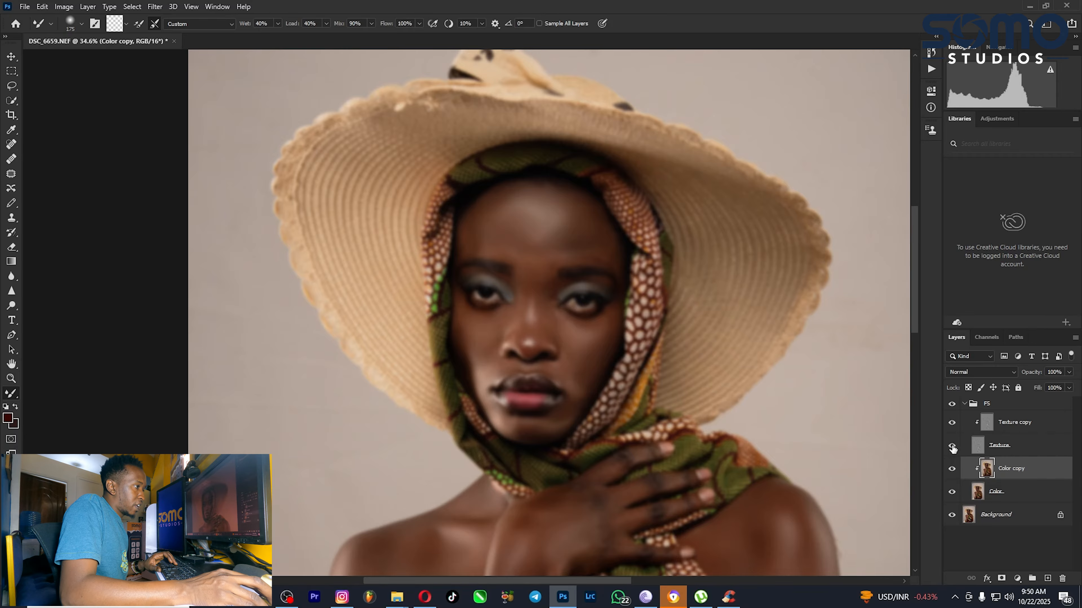
Step: Compare the whole portrait before and after tone blending by switching the Color copy layer's visibility off and on
{"action": "scroll", "coordinate": [696, 362], "scroll_direction": "down", "scroll_amount": 1}
{"action": "left_click_drag", "start_coordinate": [573, 326], "coordinate": [492, 230]}
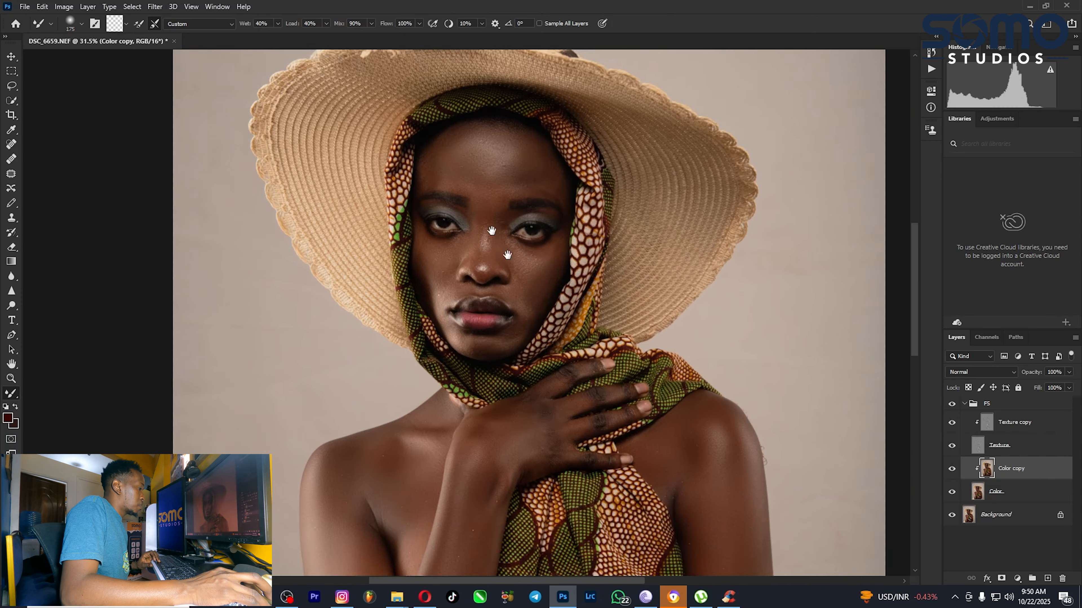
{"action": "scroll", "coordinate": [492, 230], "scroll_direction": "down", "scroll_amount": 3}
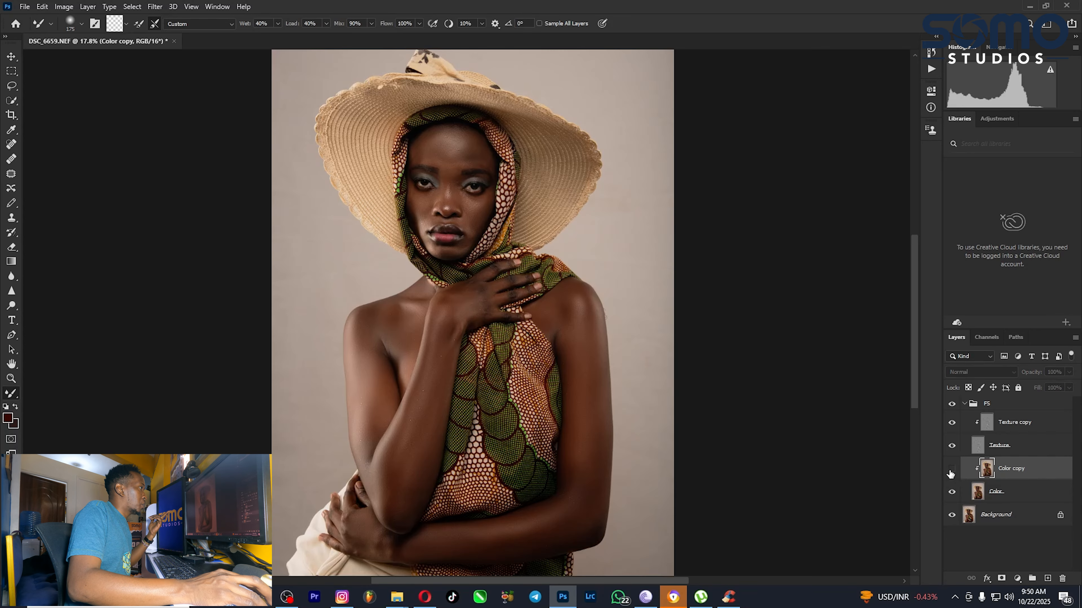
{"action": "left_click", "coordinate": [950, 469]}
{"action": "left_click", "coordinate": [950, 469]}
{"action": "left_click", "coordinate": [951, 469]}
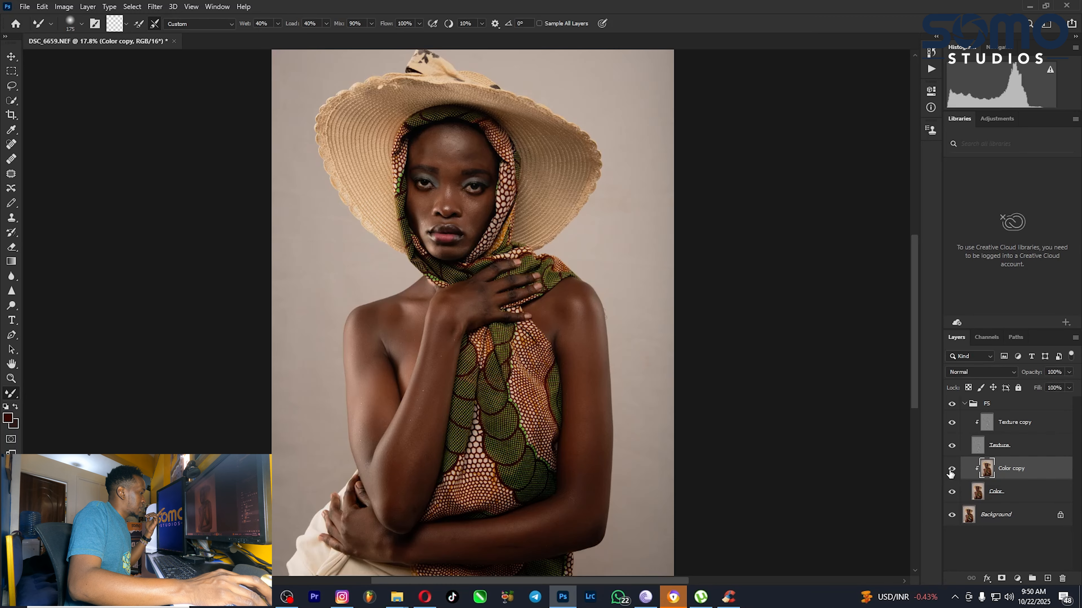
{"action": "left_click", "coordinate": [950, 469]}
{"action": "left_click", "coordinate": [951, 469]}
Step: Select the Texture copy layer and clean the bright specks off the raised forearm with the Clone Stamp tool
{"action": "scroll", "coordinate": [447, 379], "scroll_direction": "up", "scroll_amount": 2}
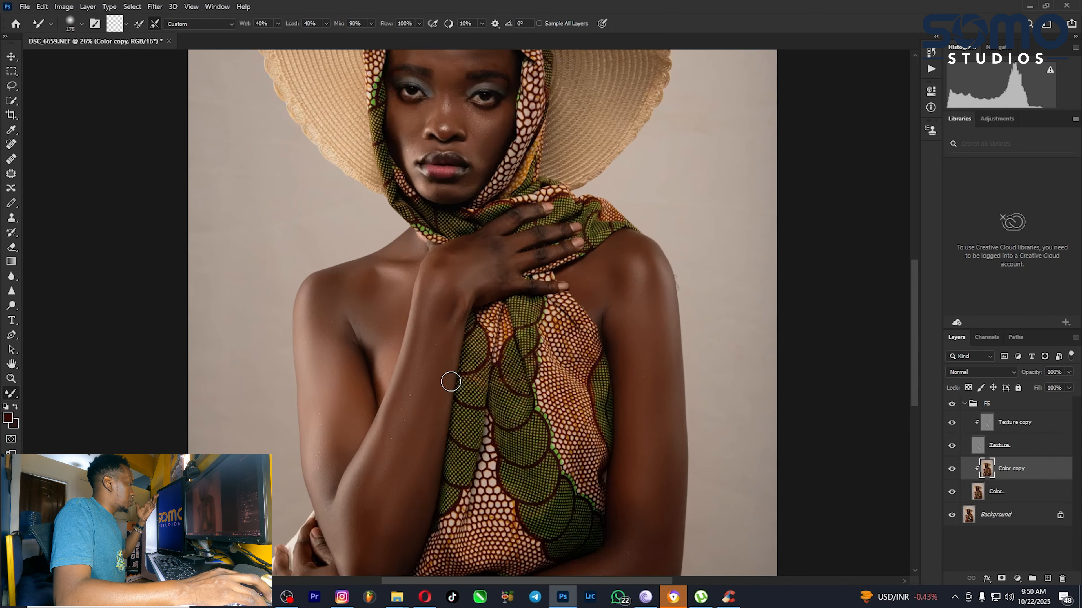
{"action": "left_click_drag", "start_coordinate": [469, 309], "coordinate": [529, 149]}
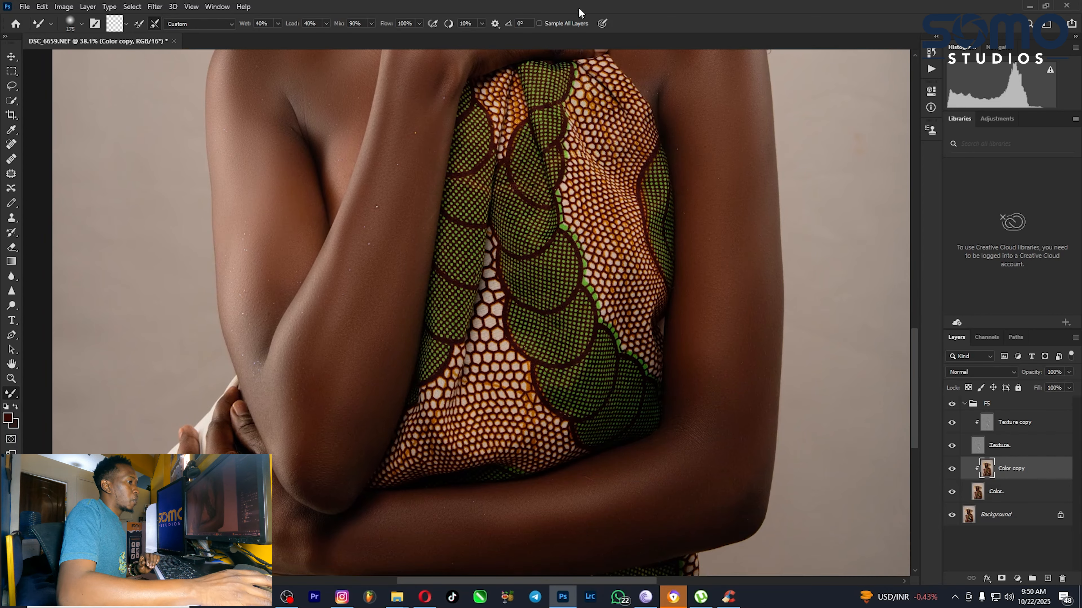
{"action": "left_click", "coordinate": [1014, 427]}
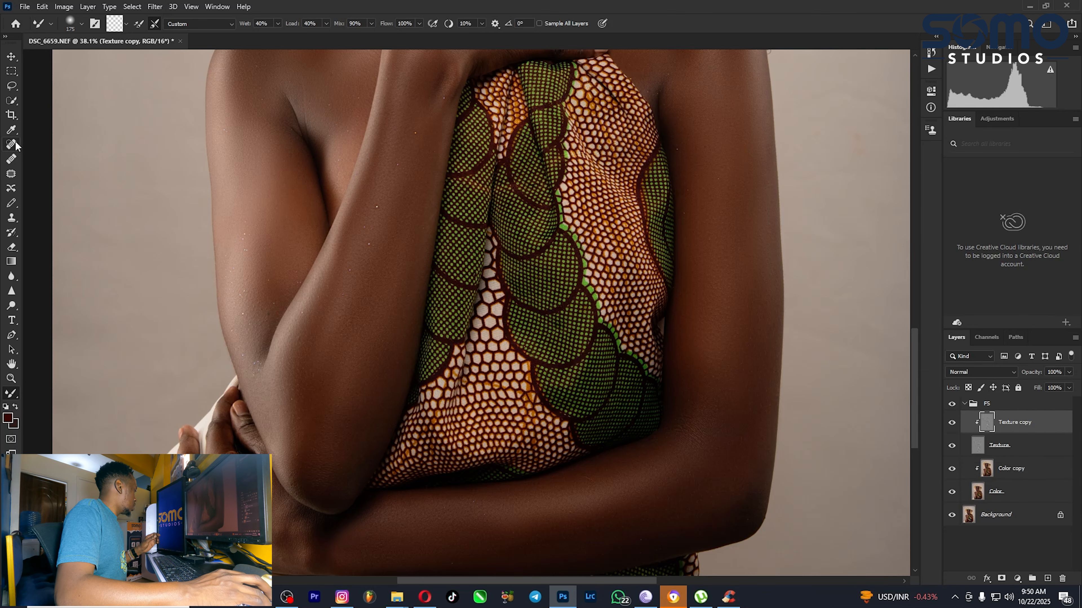
{"action": "key", "text": "s"}
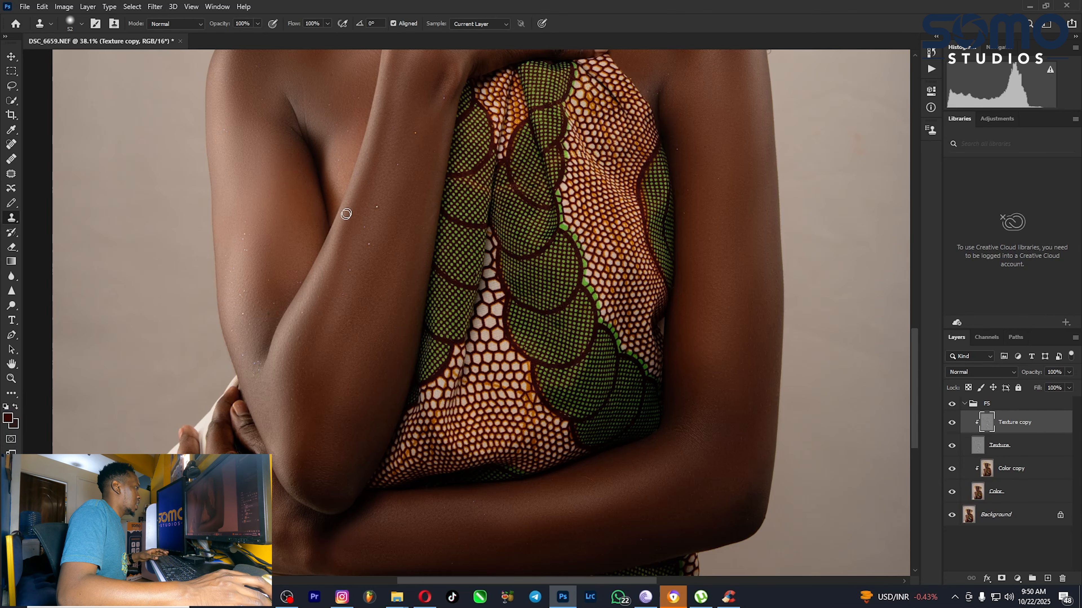
{"action": "right_click", "coordinate": [383, 269], "text": "alt"}
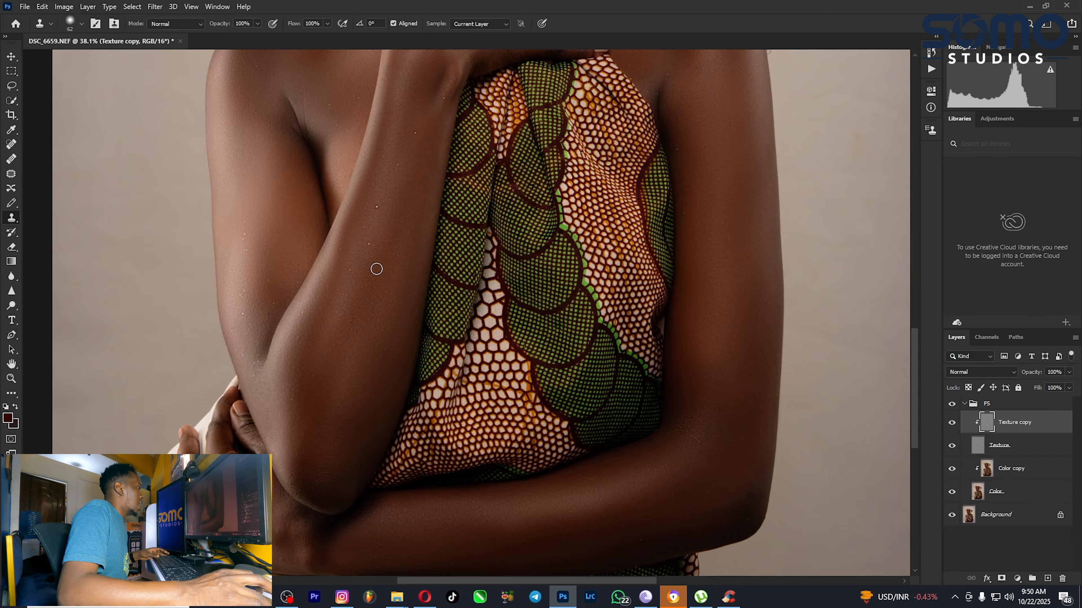
{"action": "scroll", "coordinate": [376, 270], "scroll_direction": "up", "scroll_amount": 2}
{"action": "right_click", "coordinate": [373, 261], "text": "alt"}
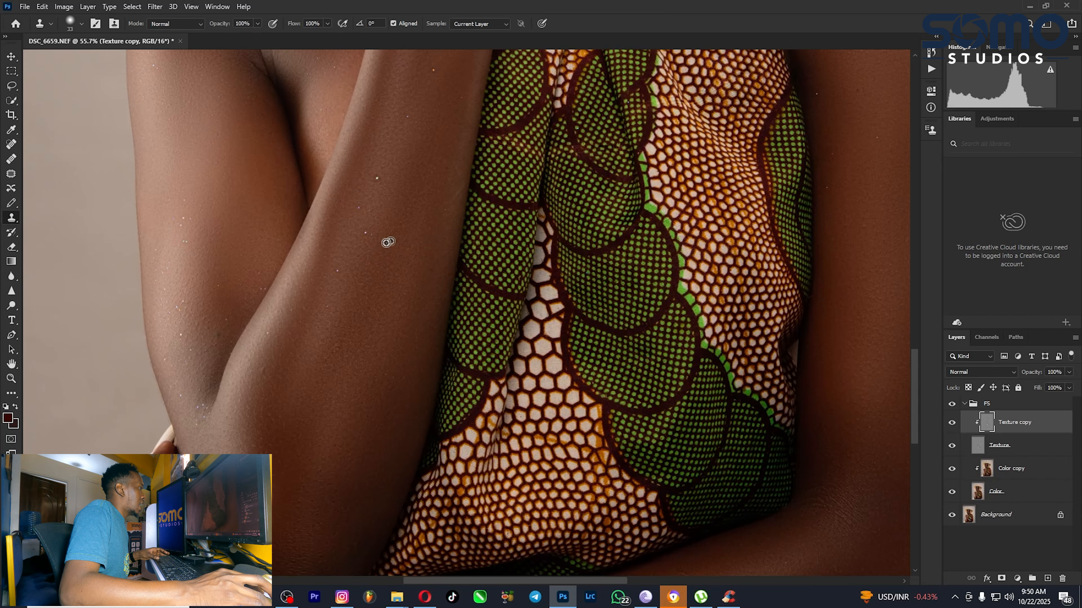
{"action": "right_click", "coordinate": [370, 232], "text": "alt"}
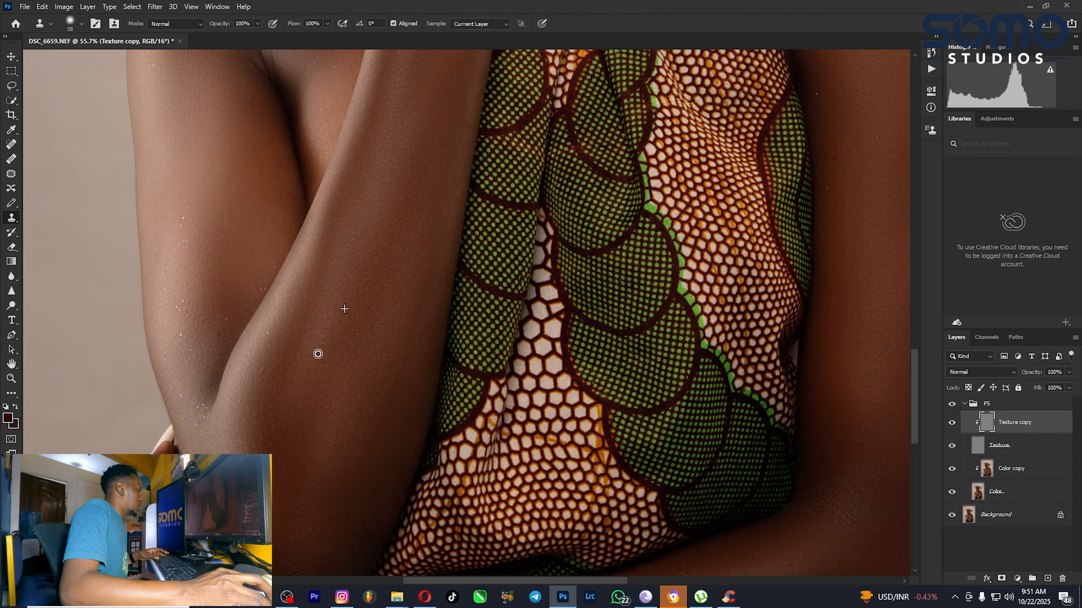
Step: Clone clean skin texture over the specks along the upper arm and inner elbow behind the raised forearm
{"action": "left_click", "coordinate": [270, 344], "text": "alt"}
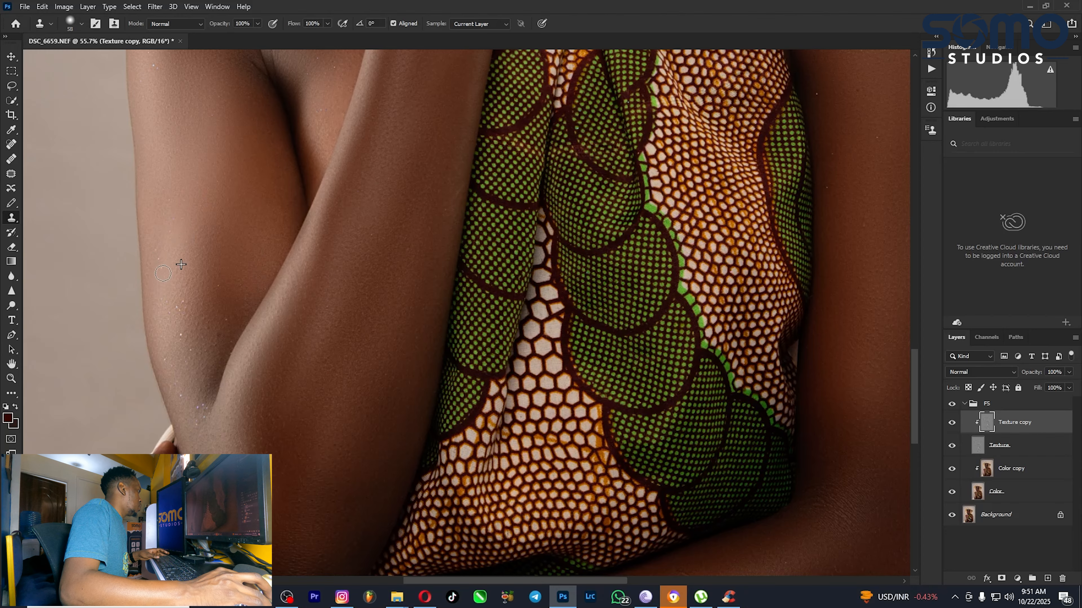
{"action": "left_click", "coordinate": [172, 224], "text": "alt"}
{"action": "left_click", "coordinate": [183, 302]}
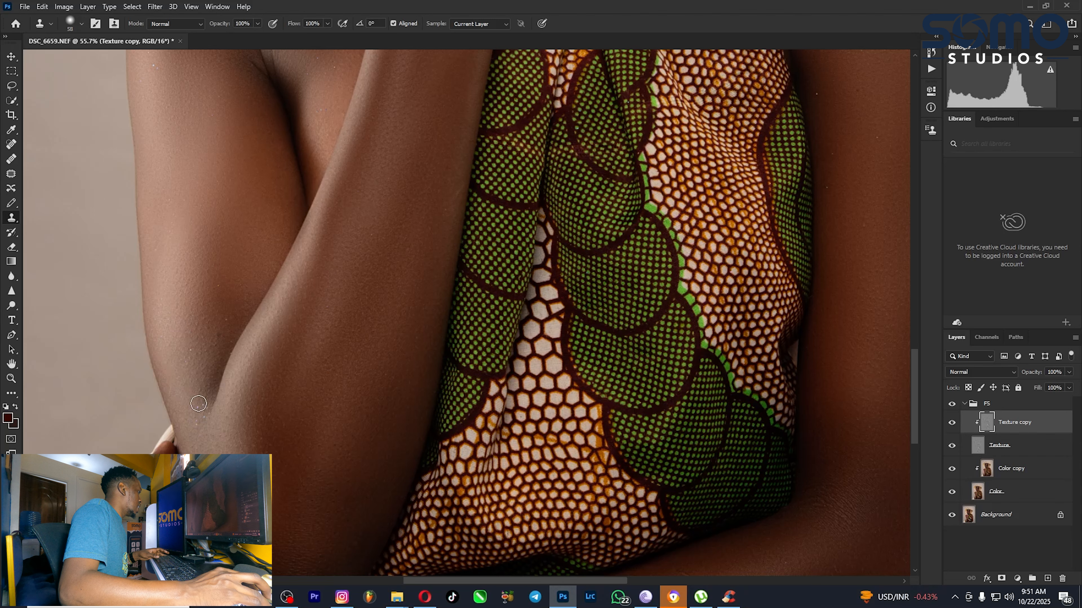
{"action": "left_click", "coordinate": [192, 349]}
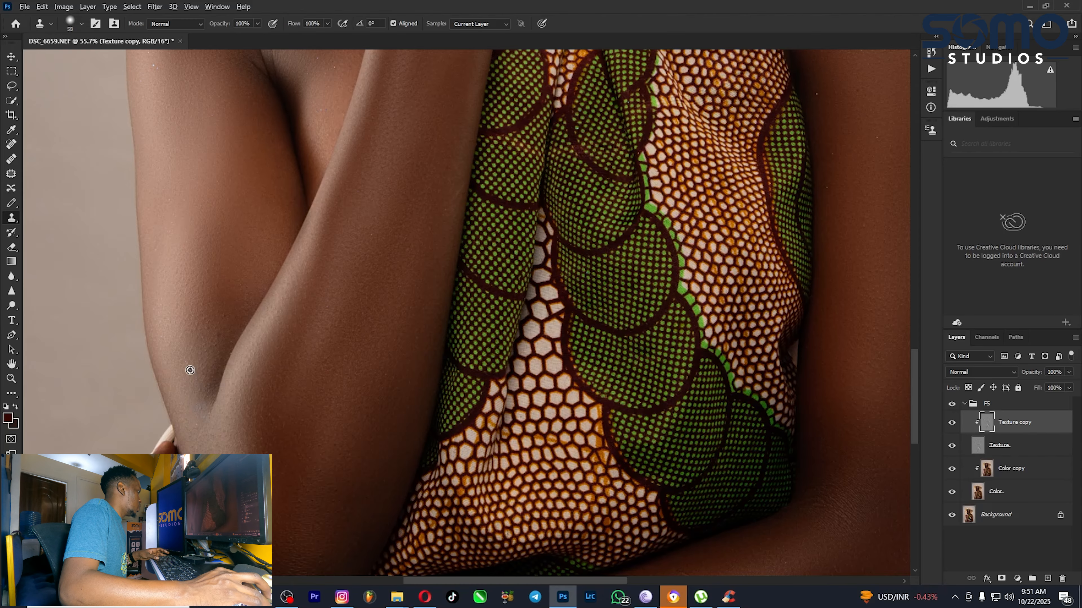
Step: Clone out the specks on the adjoining shoulder, upper chest and raised wrist and hand
{"action": "scroll", "coordinate": [195, 398], "scroll_direction": "up", "scroll_amount": 8}
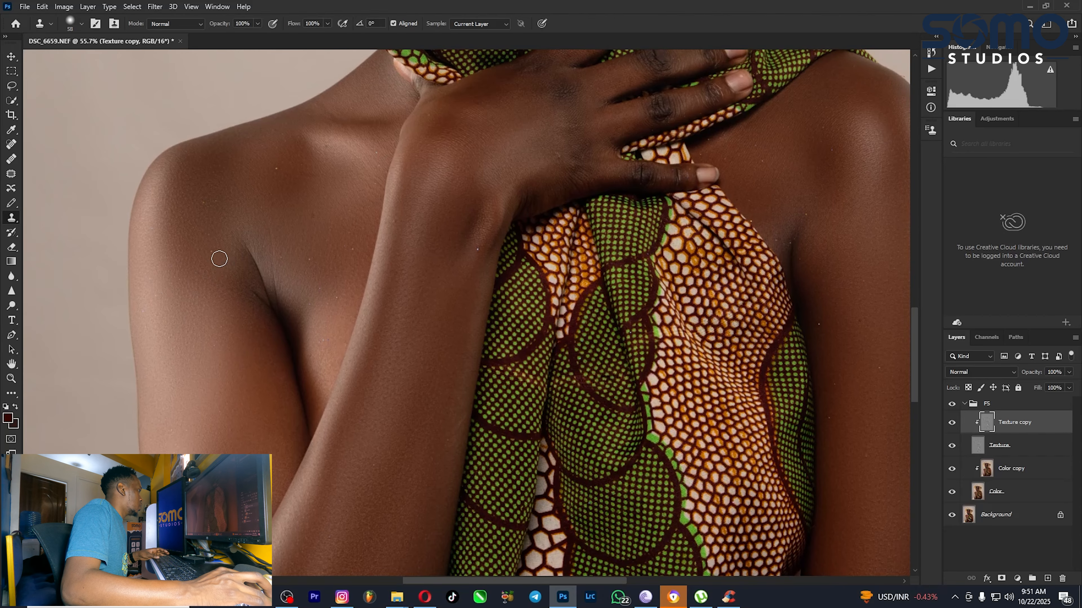
{"action": "left_click", "coordinate": [204, 208]}
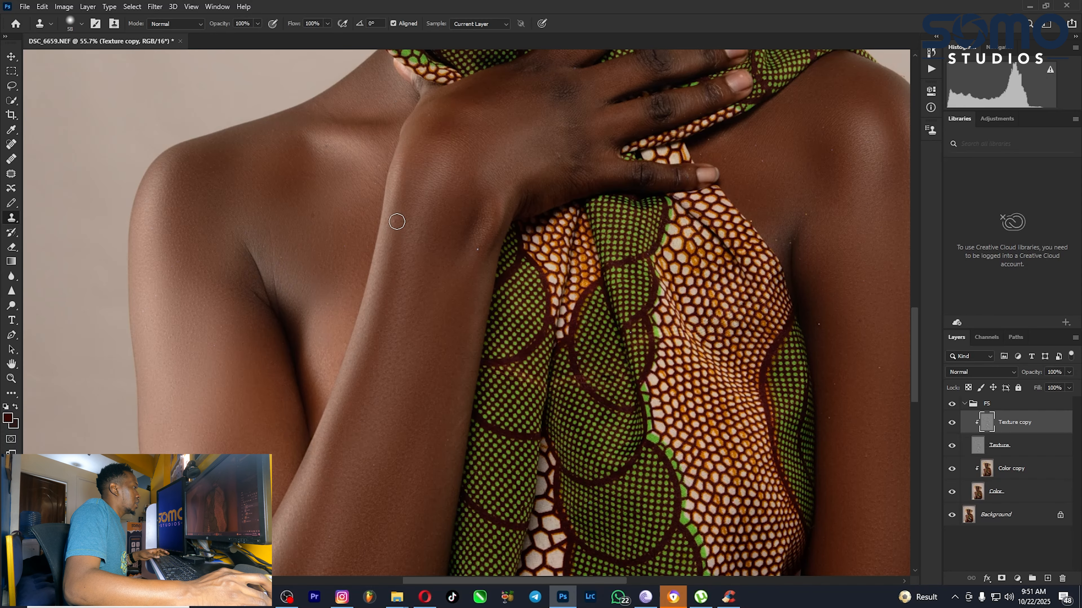
{"action": "left_click_drag", "start_coordinate": [548, 145], "coordinate": [519, 283]}
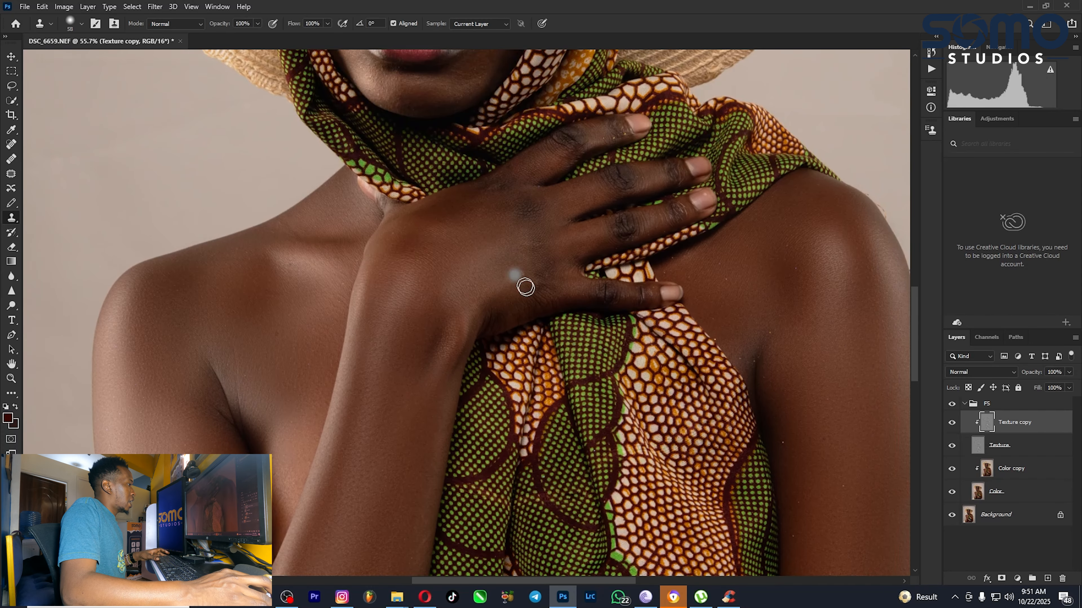
Step: Clone out the specks on the opposite shoulder, underarm area and upper arm with a Clone Stamp of about 55 px
{"action": "left_click_drag", "start_coordinate": [741, 280], "coordinate": [398, 188]}
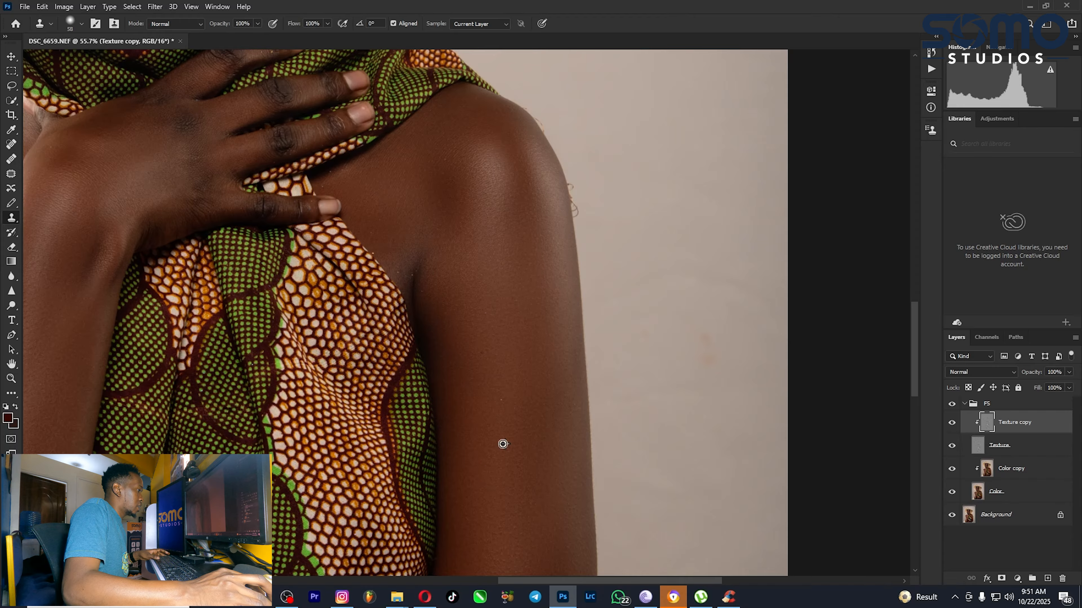
{"action": "left_click_drag", "start_coordinate": [405, 242], "coordinate": [440, 193], "text": "alt"}
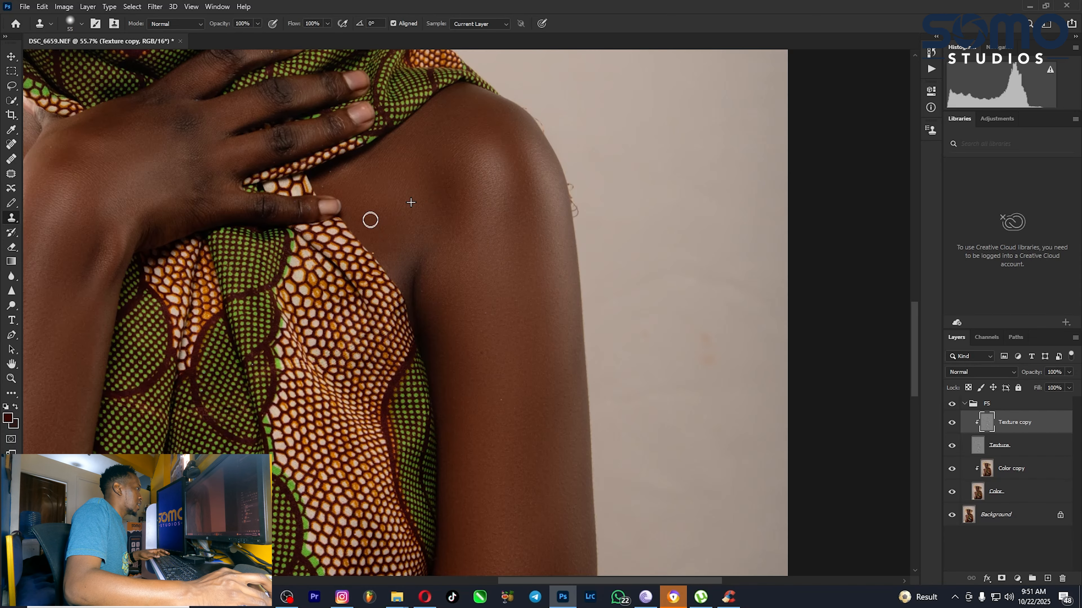
{"action": "left_click_drag", "start_coordinate": [344, 187], "coordinate": [340, 188], "text": "alt"}
{"action": "left_click", "coordinate": [323, 187]}
Step: Clone clean texture over the specks on the lower arm, elbow crease and the forearm folded across the waist
{"action": "left_click_drag", "start_coordinate": [475, 291], "coordinate": [444, 122]}
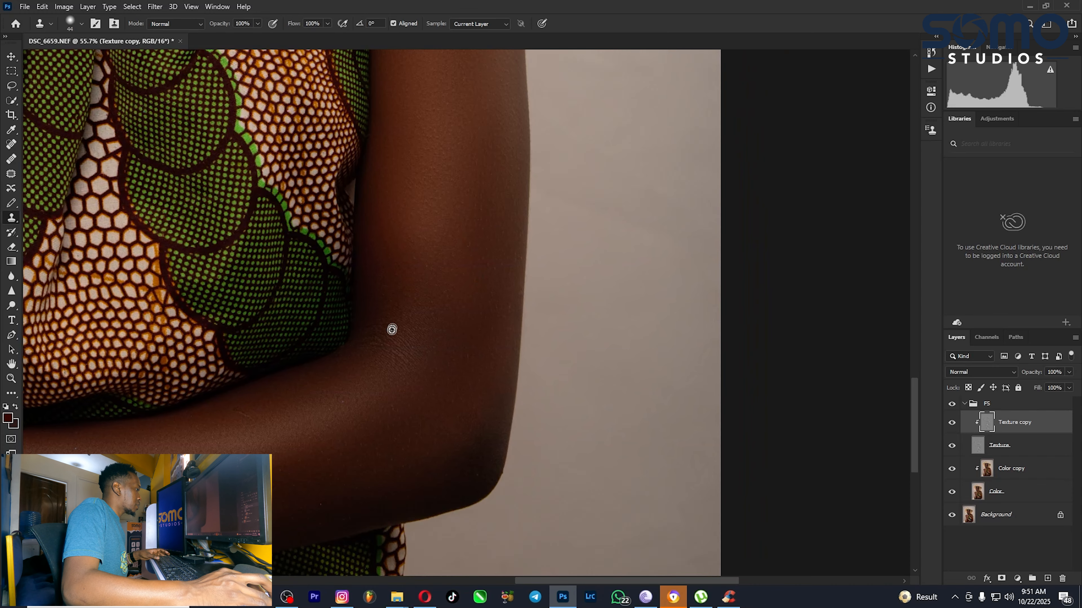
{"action": "left_click_drag", "start_coordinate": [366, 403], "coordinate": [495, 232]}
{"action": "left_click_drag", "start_coordinate": [430, 300], "coordinate": [385, 324], "text": "alt"}
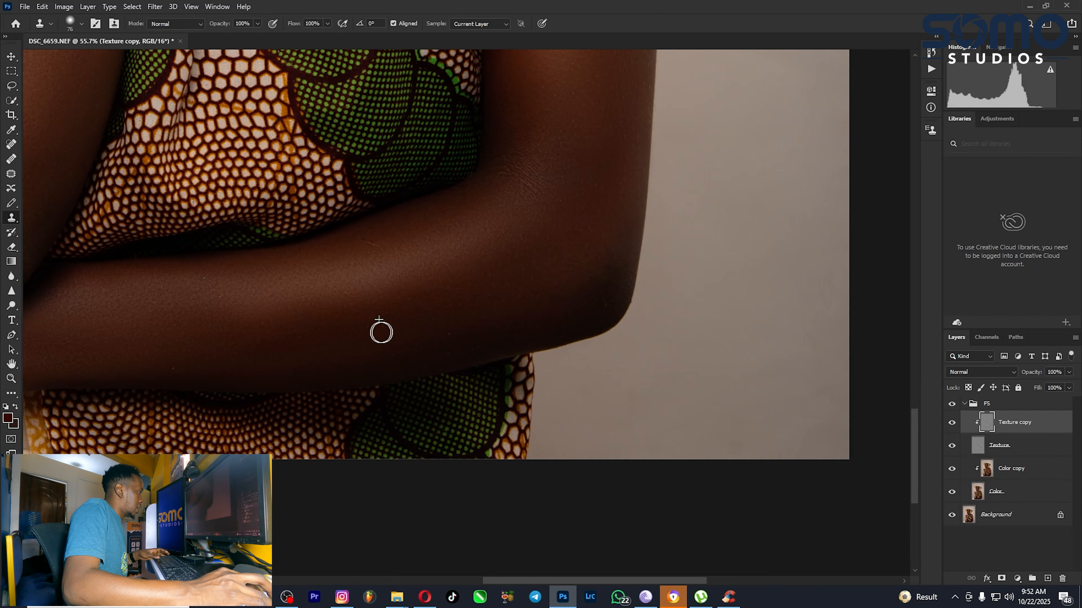
{"action": "left_click", "coordinate": [379, 330], "text": "alt"}
{"action": "left_click_drag", "start_coordinate": [356, 334], "coordinate": [345, 335]}
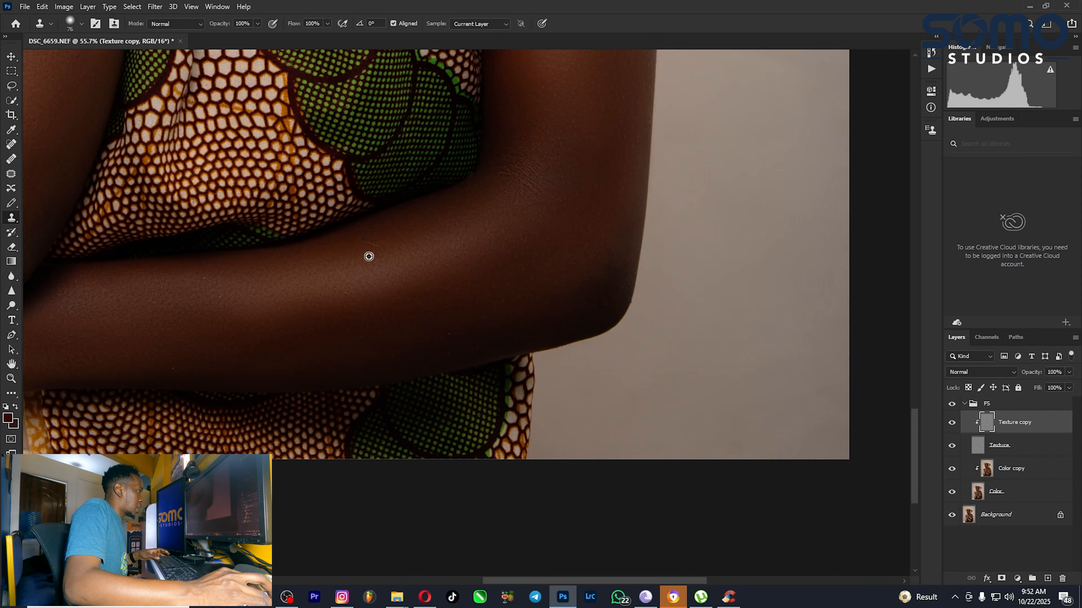
{"action": "right_click", "coordinate": [281, 279], "text": "alt"}
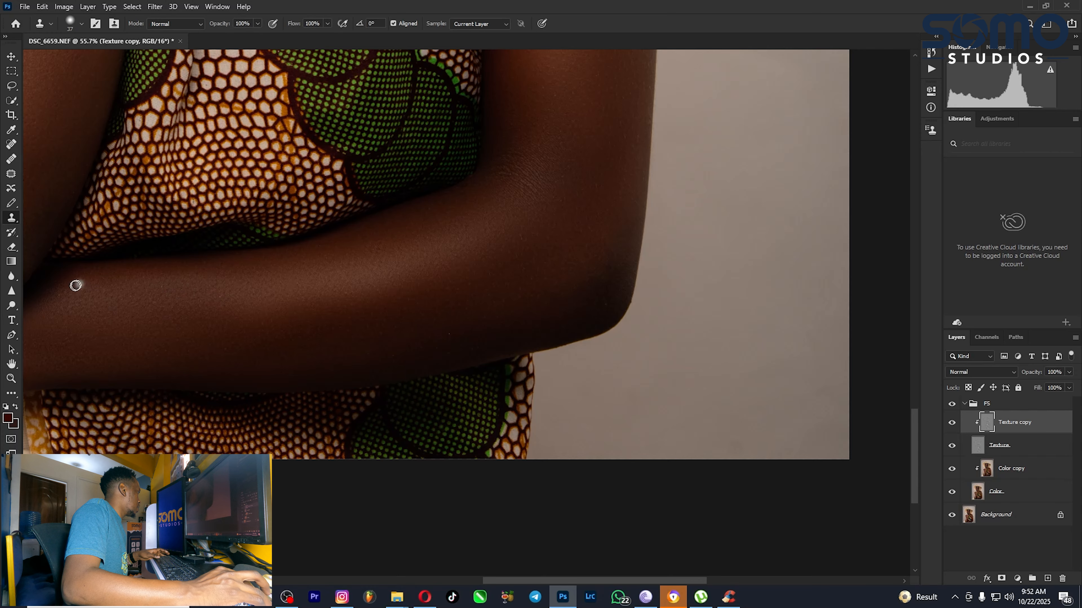
Step: Clone out the specks across the forehead with a Clone Stamp of about 37 px
{"action": "scroll", "coordinate": [340, 296], "scroll_direction": "down", "scroll_amount": 5}
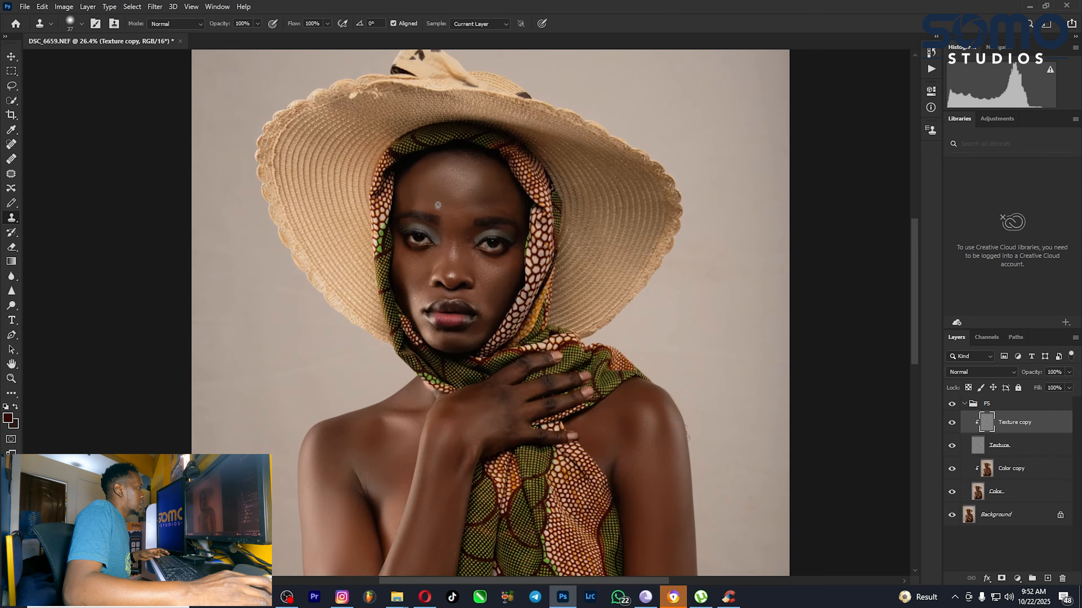
{"action": "scroll", "coordinate": [438, 205], "scroll_direction": "up", "scroll_amount": 6}
{"action": "left_click", "coordinate": [509, 197]}
{"action": "left_click", "coordinate": [450, 127]}
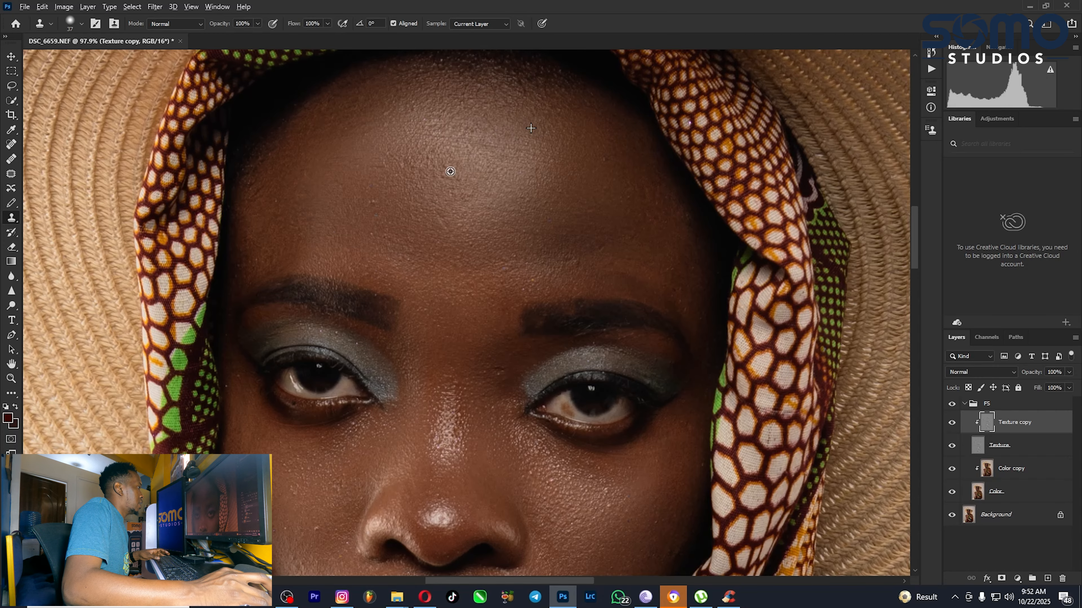
{"action": "left_click", "coordinate": [385, 209], "text": "alt"}
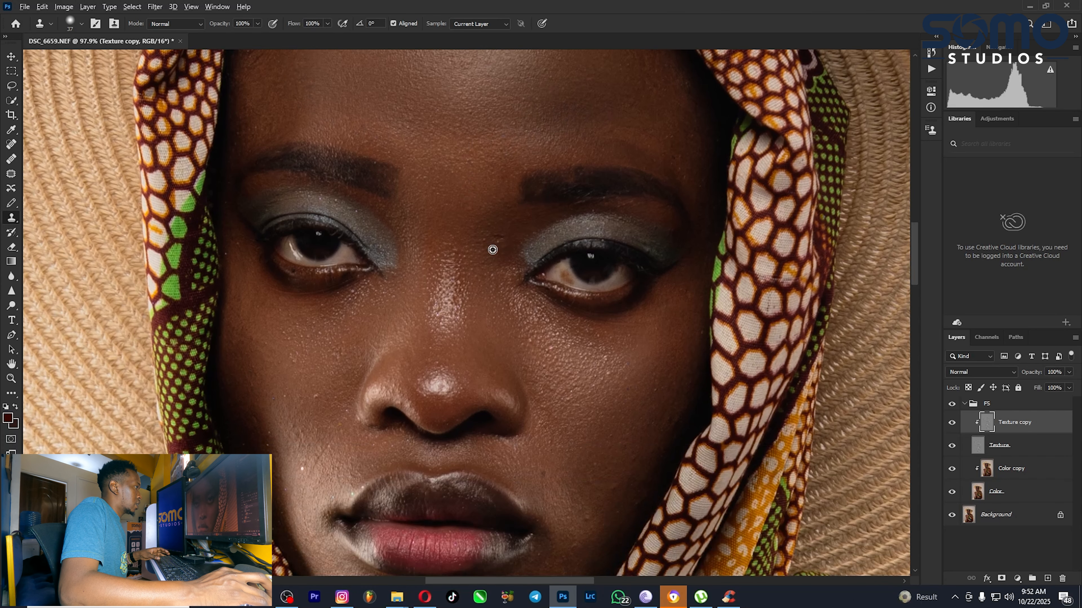
Step: Clone smooth skin texture over the specks on the more brightly lit cheek, below the eye and beside the nose
{"action": "left_click", "coordinate": [298, 368], "text": "alt"}
{"action": "mouse_move", "coordinate": [290, 361]}
{"action": "left_mouse_down"}
{"action": "mouse_move", "coordinate": [301, 364]}
{"action": "mouse_move", "coordinate": [269, 346]}
{"action": "left_mouse_up"}
{"action": "left_click", "coordinate": [246, 363], "text": "alt"}
{"action": "left_click", "coordinate": [258, 377]}
{"action": "left_click", "coordinate": [279, 396]}
{"action": "left_click", "coordinate": [339, 385], "text": "alt"}
{"action": "left_click", "coordinate": [318, 395]}
Step: Clean the lower part of the same cheek and remove the bright white spot beside the corner of the mouth
{"action": "left_click", "coordinate": [314, 426], "text": "alt"}
{"action": "left_click", "coordinate": [290, 425]}
{"action": "left_click", "coordinate": [297, 445]}
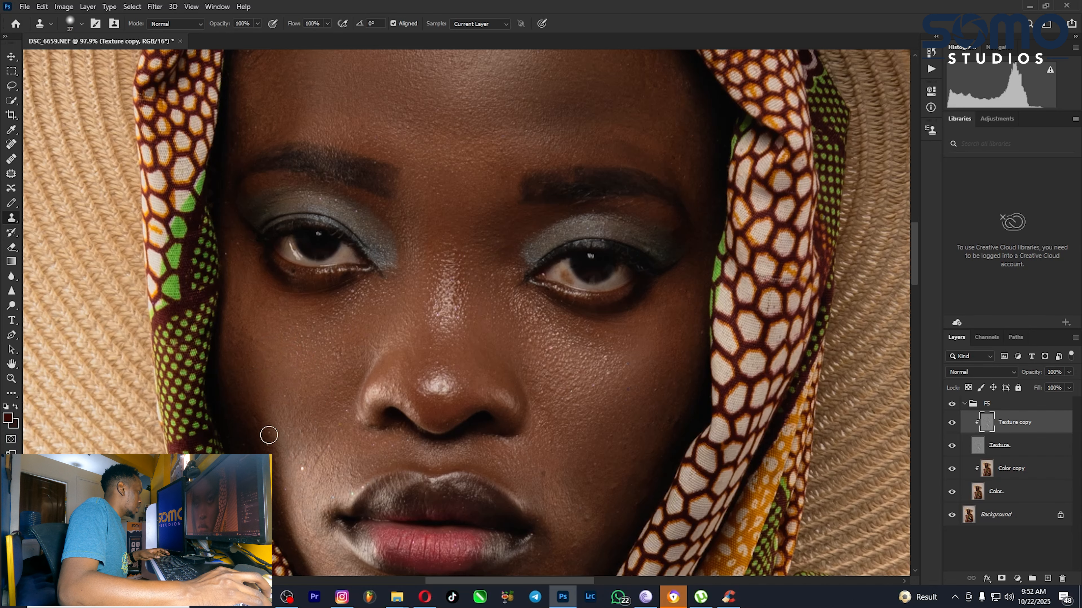
{"action": "left_click_drag", "start_coordinate": [291, 417], "coordinate": [290, 349]}
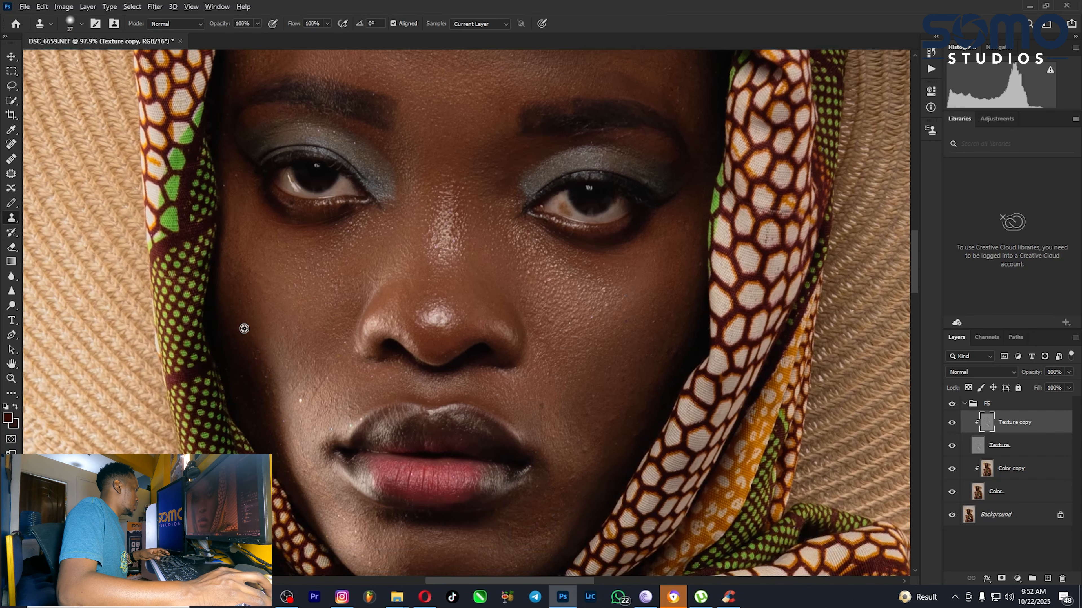
{"action": "left_click", "coordinate": [284, 376], "text": "alt"}
{"action": "left_click", "coordinate": [300, 400]}
Step: Clone out the specks on the opposite, shadowed cheek beside the mouth and along the jaw
{"action": "left_click", "coordinate": [541, 417], "text": "alt"}
{"action": "left_click", "coordinate": [540, 402]}
{"action": "left_click", "coordinate": [569, 449], "text": "alt"}
{"action": "left_click", "coordinate": [587, 454]}
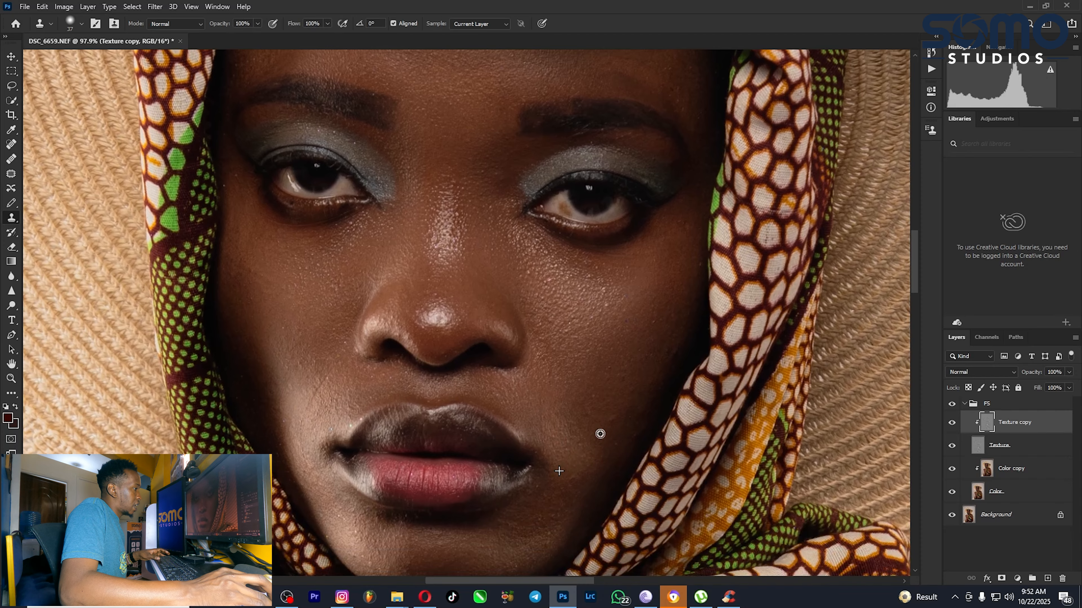
{"action": "left_click", "coordinate": [620, 405], "text": "alt"}
{"action": "left_click", "coordinate": [628, 398]}
{"action": "left_click", "coordinate": [620, 394], "text": "alt"}
{"action": "left_click", "coordinate": [620, 377]}
Step: Clean the specks on the middle and upper part of the shadowed cheek, up to the skin beside the nose
{"action": "left_click", "coordinate": [648, 359], "text": "alt"}
{"action": "left_click", "coordinate": [668, 351]}
{"action": "left_click", "coordinate": [623, 327], "text": "alt"}
{"action": "left_click", "coordinate": [628, 320]}
{"action": "left_click", "coordinate": [659, 328], "text": "alt"}
{"action": "left_click", "coordinate": [655, 320]}
{"action": "left_click", "coordinate": [629, 301]}
{"action": "left_click", "coordinate": [609, 324], "text": "alt"}
{"action": "left_click_drag", "start_coordinate": [610, 304], "coordinate": [606, 297]}
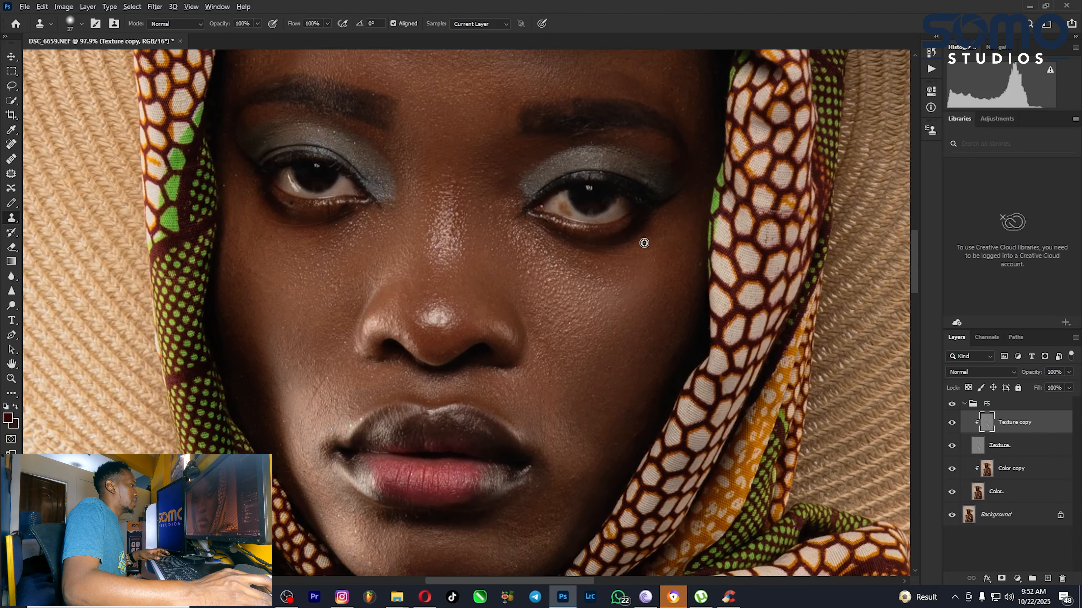
{"action": "left_click", "coordinate": [558, 287], "text": "alt"}
{"action": "left_click_drag", "start_coordinate": [540, 277], "coordinate": [528, 271]}
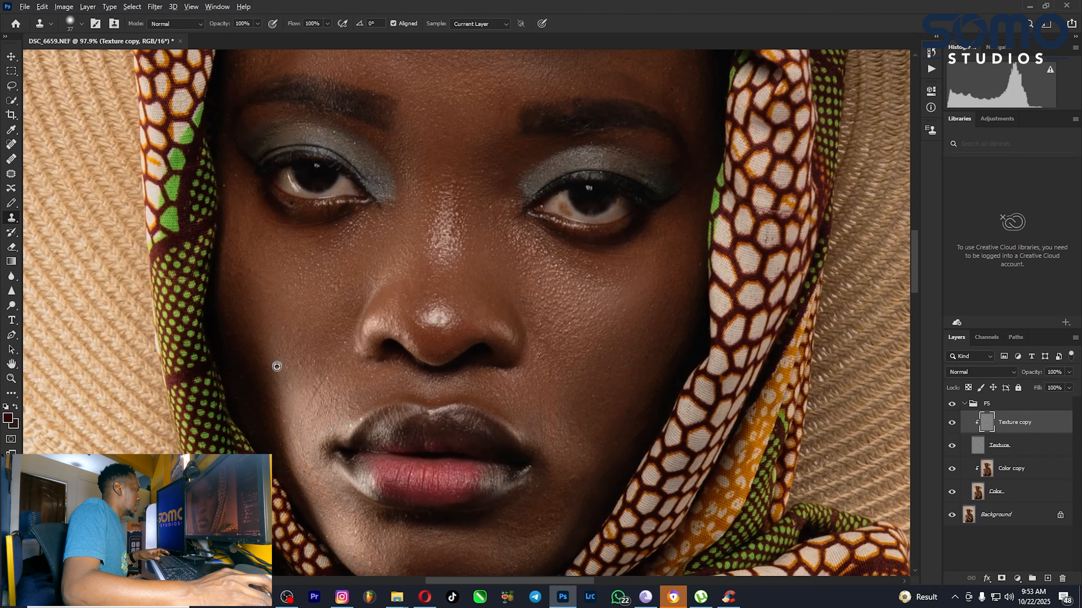
Step: Clone out the remaining specks on the brighter cheek's outer edge, above the lip corner and on the temple with a 29 px brush
{"action": "right_click", "coordinate": [270, 413], "text": "alt"}
{"action": "left_click_drag", "start_coordinate": [271, 411], "coordinate": [266, 411]}
{"action": "left_click", "coordinate": [253, 396], "text": "alt"}
{"action": "left_click", "coordinate": [243, 378]}
{"action": "left_click", "coordinate": [246, 397]}
{"action": "left_click", "coordinate": [242, 400]}
{"action": "left_click", "coordinate": [343, 377], "text": "alt"}
{"action": "left_click", "coordinate": [333, 364]}
{"action": "left_click", "coordinate": [333, 352], "text": "alt"}
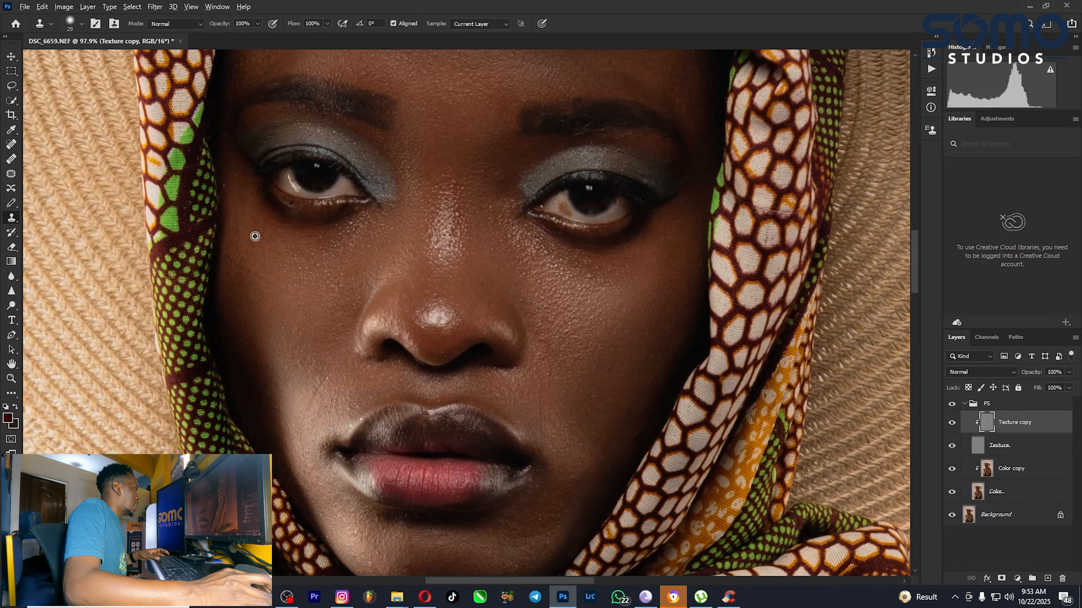
{"action": "left_click", "coordinate": [242, 193], "text": "alt"}
{"action": "left_click", "coordinate": [235, 178]}
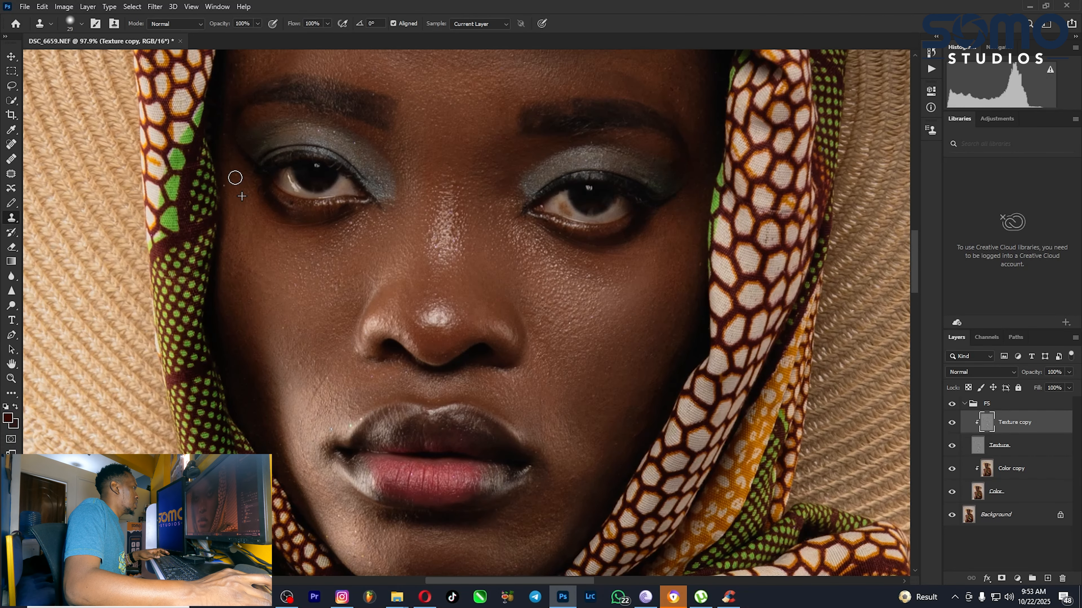
{"action": "left_click_drag", "start_coordinate": [540, 144], "coordinate": [531, 267]}
Step: Enlarge the Clone Stamp to 41 px and clean the specks around the mouth corner, jaw and chin
{"action": "scroll", "coordinate": [486, 178], "scroll_direction": "down", "scroll_amount": 6}
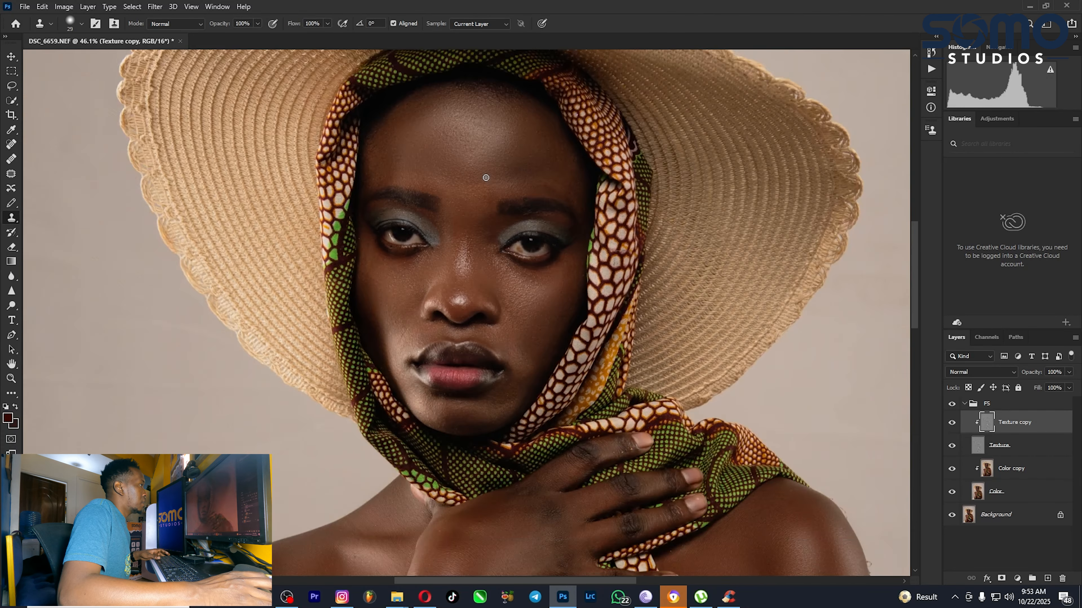
{"action": "scroll", "coordinate": [496, 241], "scroll_direction": "up", "scroll_amount": 2}
{"action": "scroll", "coordinate": [496, 241], "scroll_direction": "up", "scroll_amount": 3}
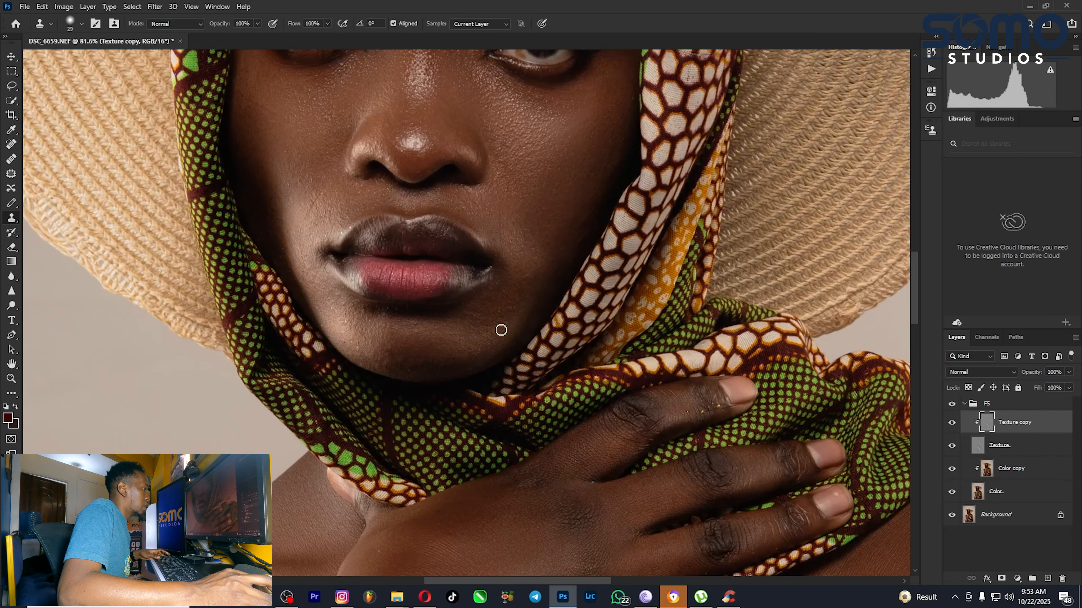
{"action": "key", "text": "bracketright"}
{"action": "key", "text": "bracketright"}
{"action": "left_click", "coordinate": [502, 296], "text": "alt"}
{"action": "left_click", "coordinate": [497, 314]}
{"action": "left_click", "coordinate": [515, 278], "text": "alt"}
{"action": "left_click", "coordinate": [520, 278]}
{"action": "left_click", "coordinate": [525, 272], "text": "alt"}
{"action": "left_click", "coordinate": [526, 280]}
{"action": "left_click", "coordinate": [396, 349], "text": "alt"}
{"action": "left_click", "coordinate": [385, 354]}
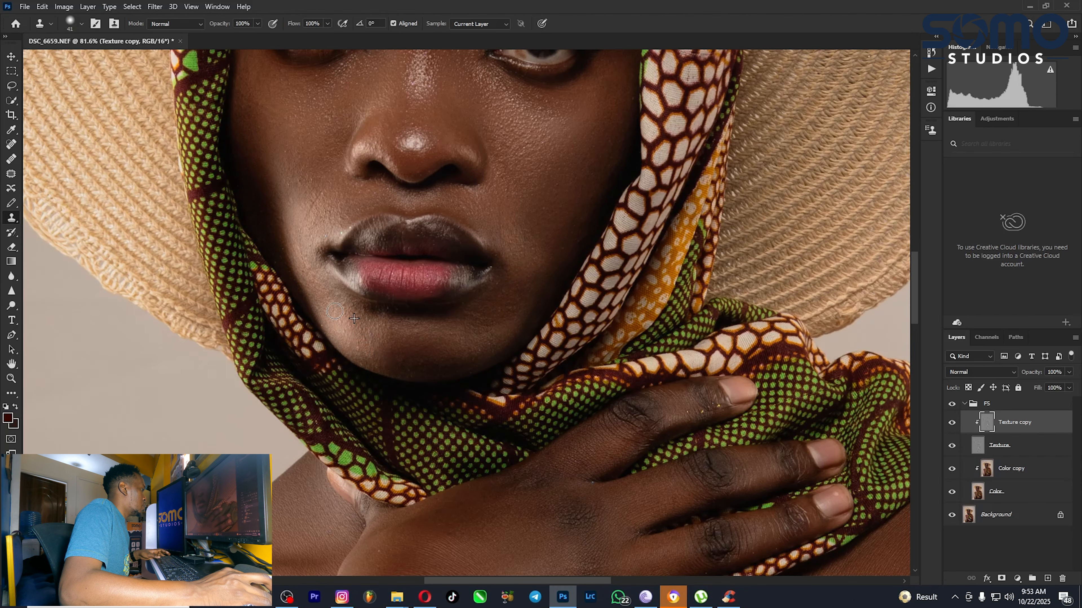
Step: Inspect the whole portrait and compare it with and without the FS group's retouching
{"action": "scroll", "coordinate": [347, 326], "scroll_direction": "down", "scroll_amount": 5}
{"action": "scroll", "coordinate": [363, 323], "scroll_direction": "down", "scroll_amount": 2}
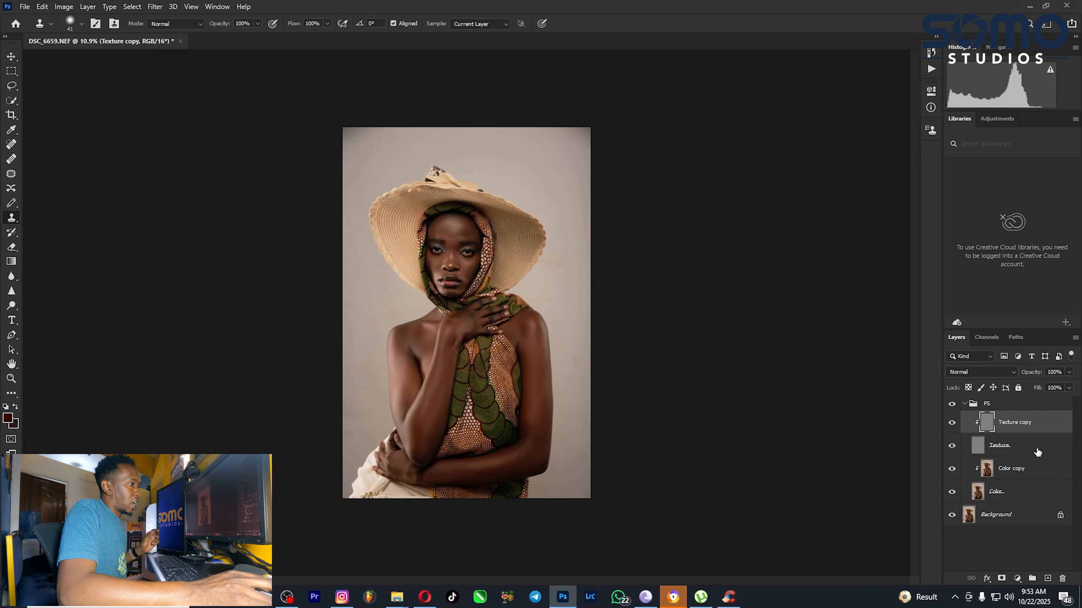
{"action": "scroll", "coordinate": [514, 267], "scroll_direction": "up", "scroll_amount": 2}
{"action": "scroll", "coordinate": [514, 267], "scroll_direction": "up", "scroll_amount": 1}
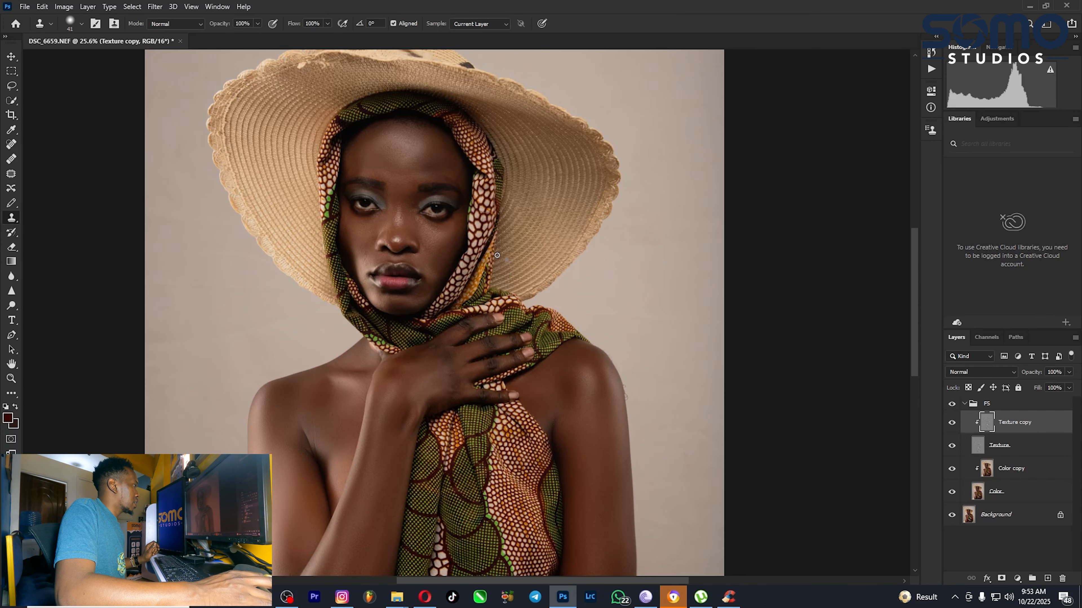
{"action": "scroll", "coordinate": [440, 225], "scroll_direction": "up", "scroll_amount": 1}
{"action": "scroll", "coordinate": [440, 224], "scroll_direction": "down", "scroll_amount": 3}
{"action": "left_click", "coordinate": [949, 405]}
{"action": "left_click", "coordinate": [949, 405]}
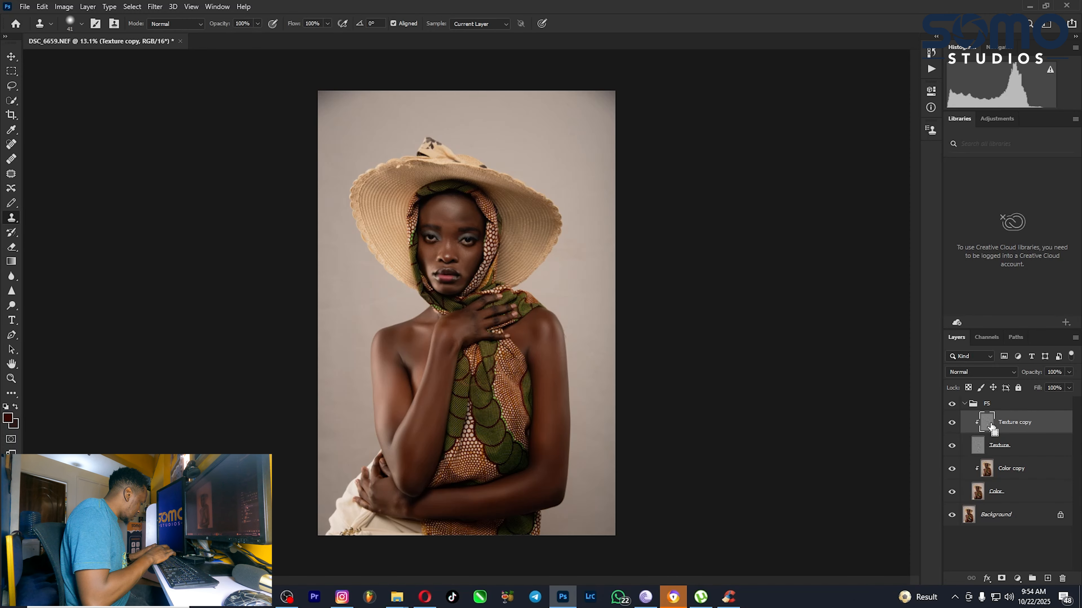
Step: Stamp all visible layers into a new layer above Texture copy and name it Image with FS
{"action": "key", "text": "ctrl+shift+alt+e"}
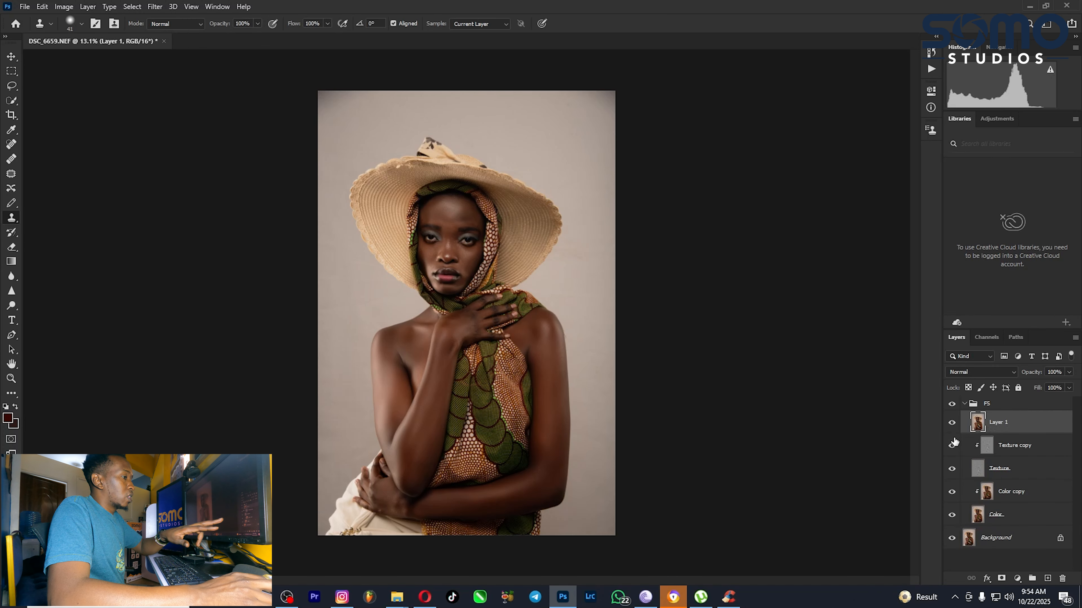
{"action": "double_click", "coordinate": [997, 422]}
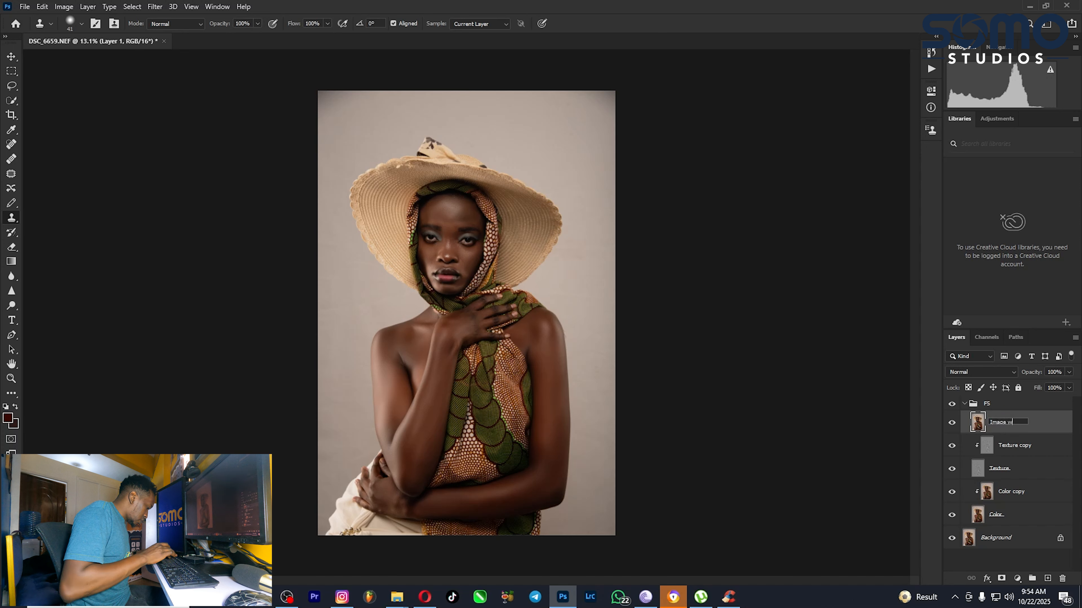
{"action": "key", "text": "Return"}
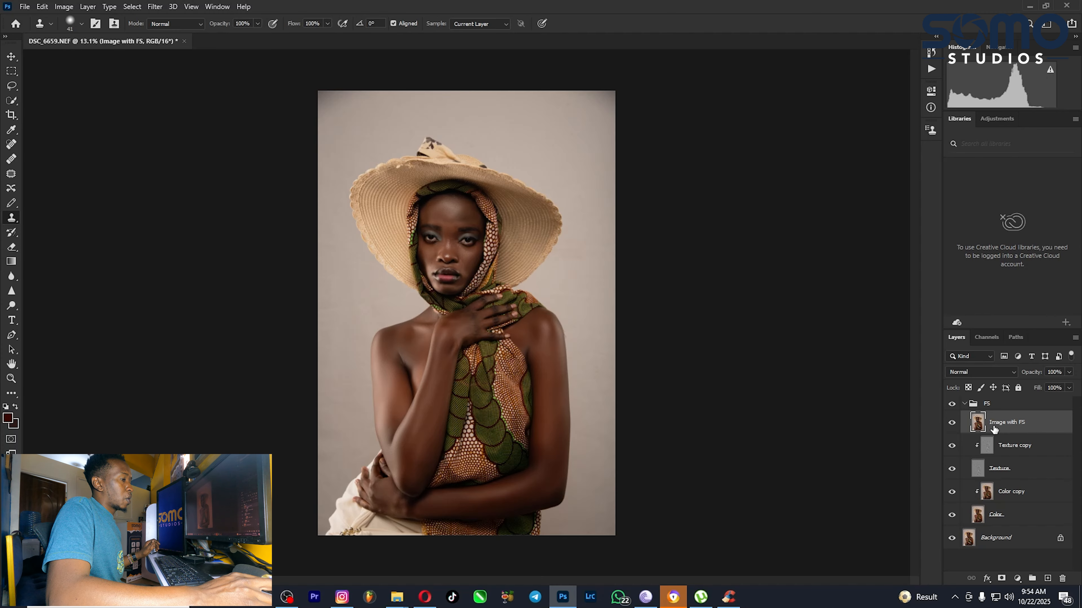
Step: Convert the Image with FS layer to a smart object and open the Camera Raw Filter on it
{"action": "right_click", "coordinate": [1001, 422]}
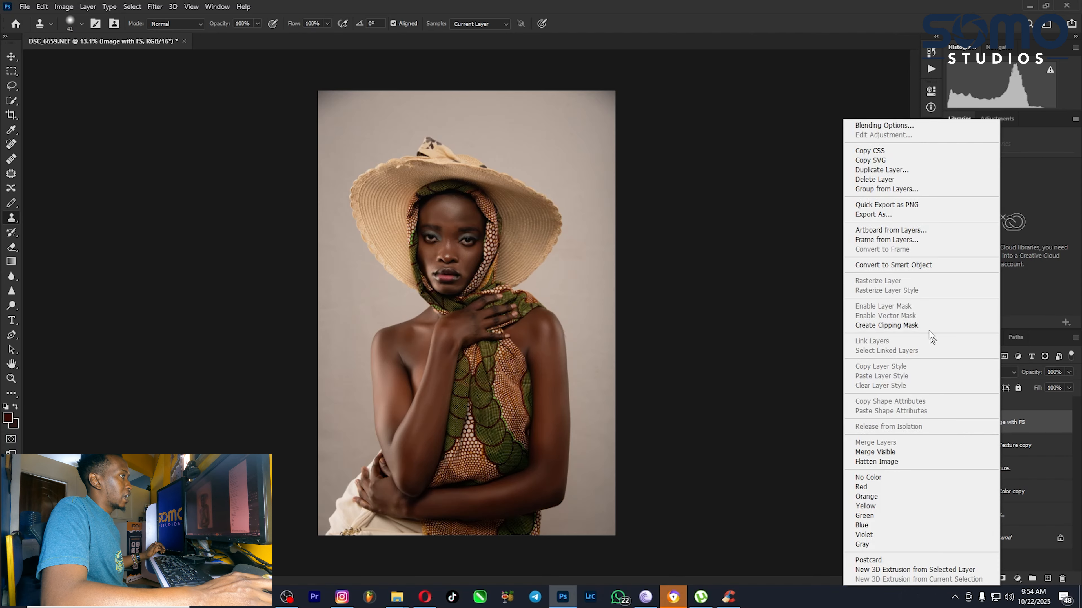
{"action": "left_click", "coordinate": [893, 266]}
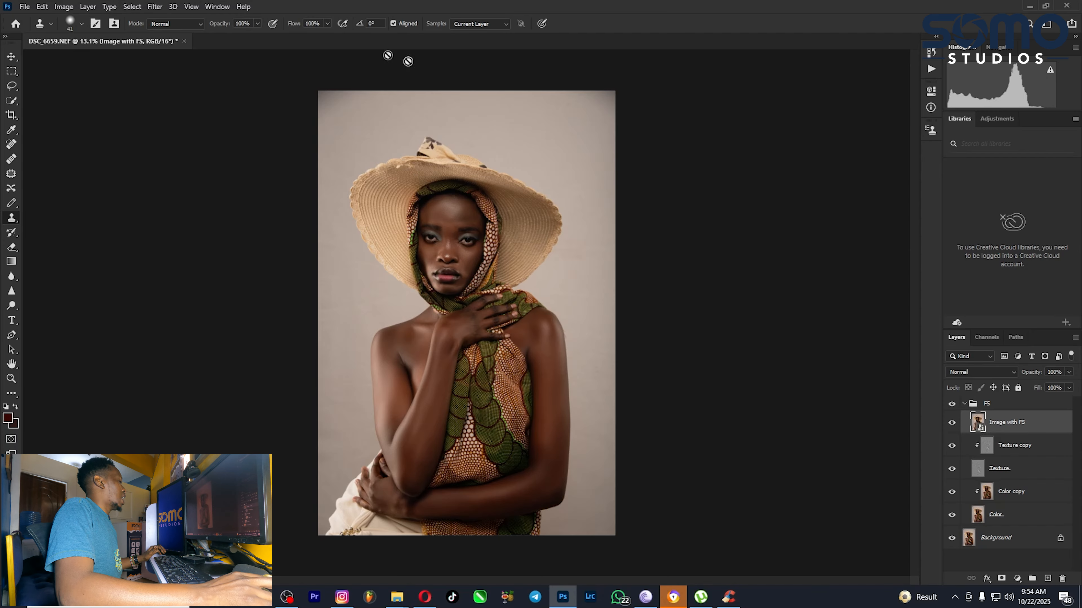
{"action": "left_click", "coordinate": [154, 7]}
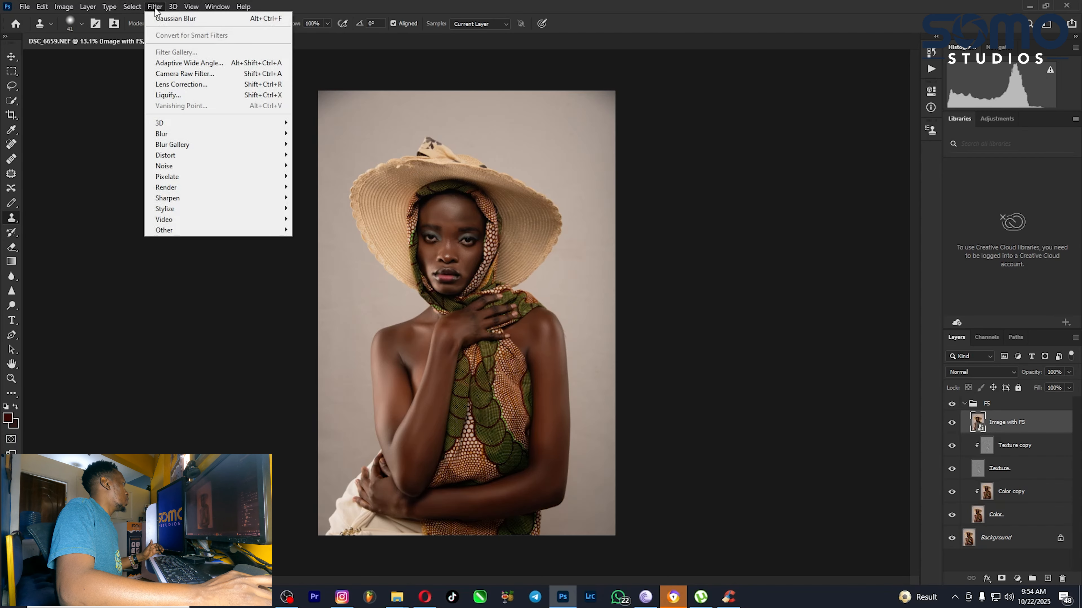
{"action": "left_click", "coordinate": [179, 75]}
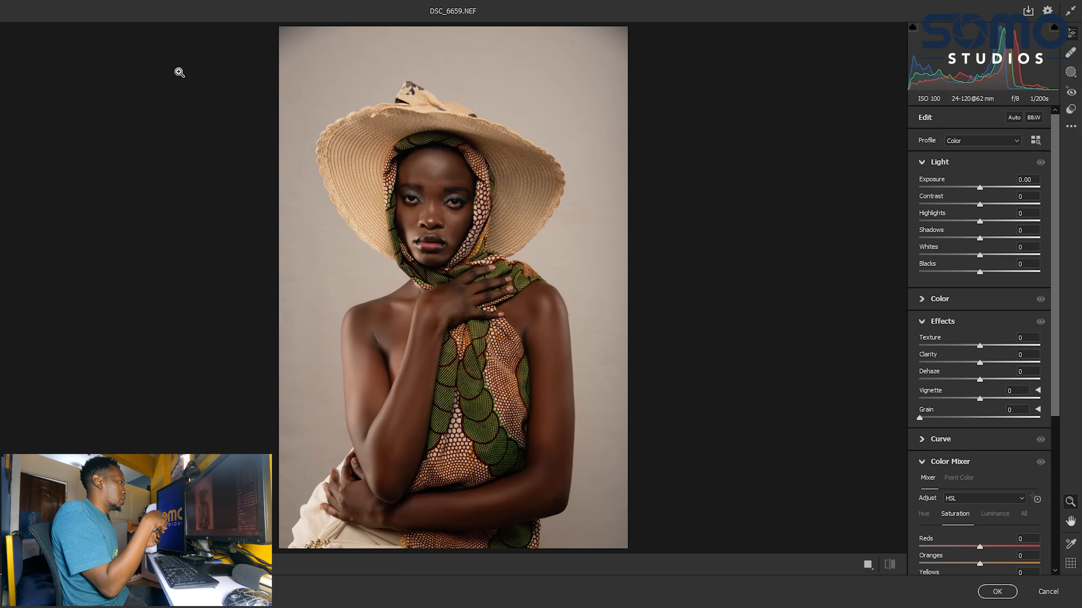
Step: Show before and after side by side, and set Shadows to +25, Highlights to -16 and Whites to -5
{"action": "key", "text": "q"}
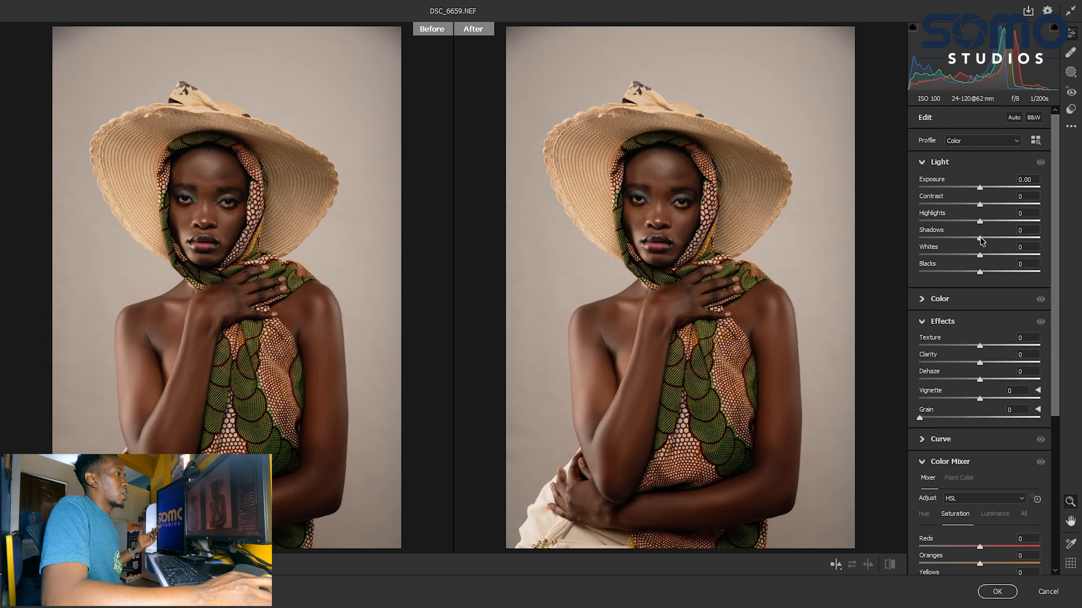
{"action": "left_click_drag", "start_coordinate": [980, 239], "coordinate": [990, 239]}
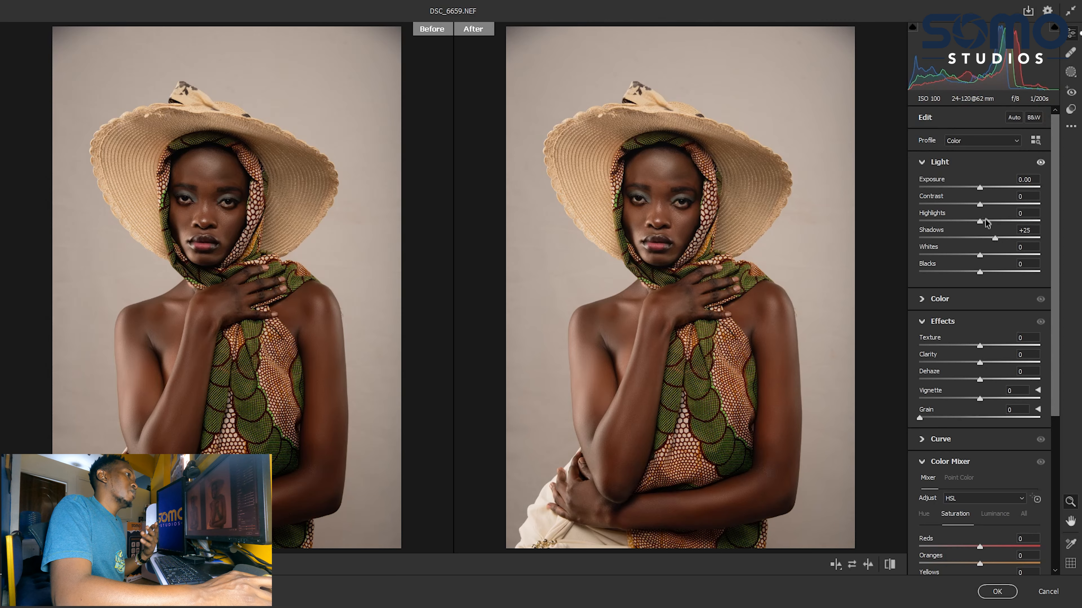
{"action": "left_click_drag", "start_coordinate": [979, 221], "coordinate": [976, 221]}
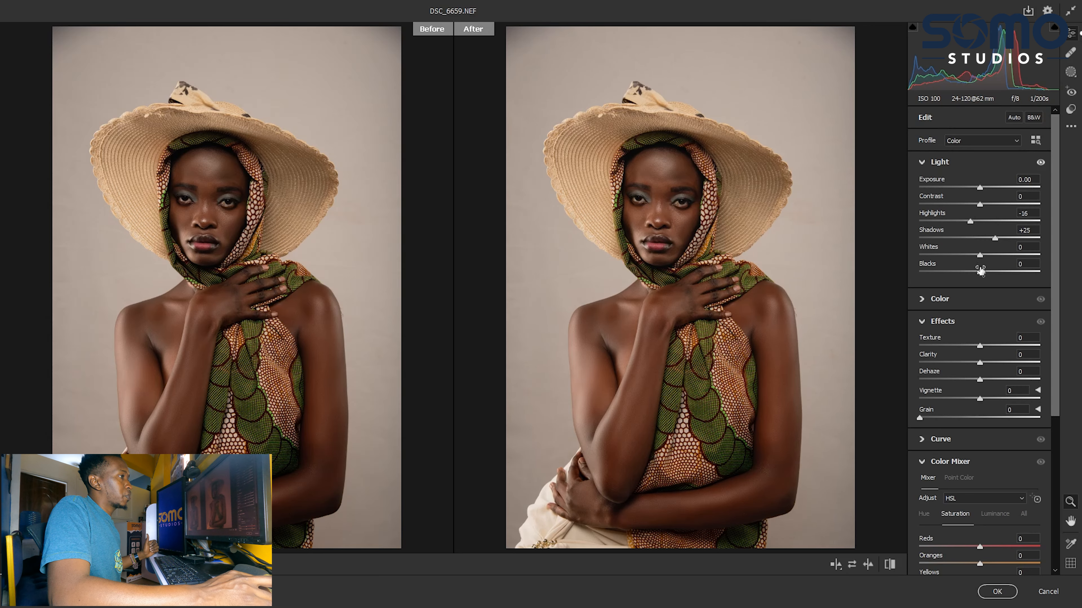
{"action": "left_click_drag", "start_coordinate": [981, 256], "coordinate": [979, 256]}
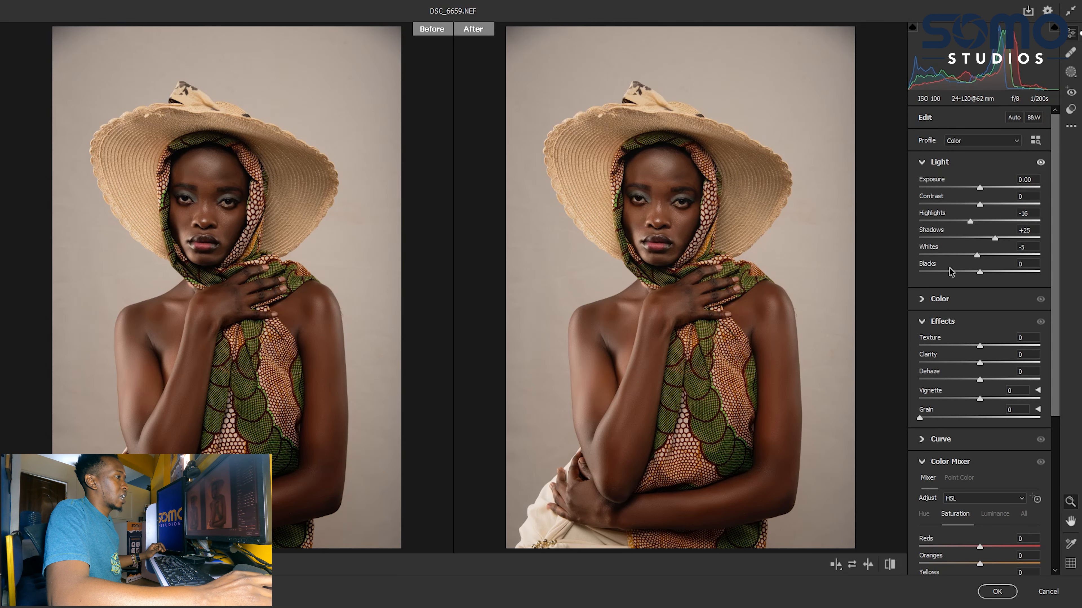
Step: Review the Color, Curve, Color Mixer, Color Grading and Detail adjustments available in the Camera Raw Filter
{"action": "scroll", "coordinate": [950, 272], "scroll_direction": "down", "scroll_amount": 2}
{"action": "left_click", "coordinate": [923, 232]}
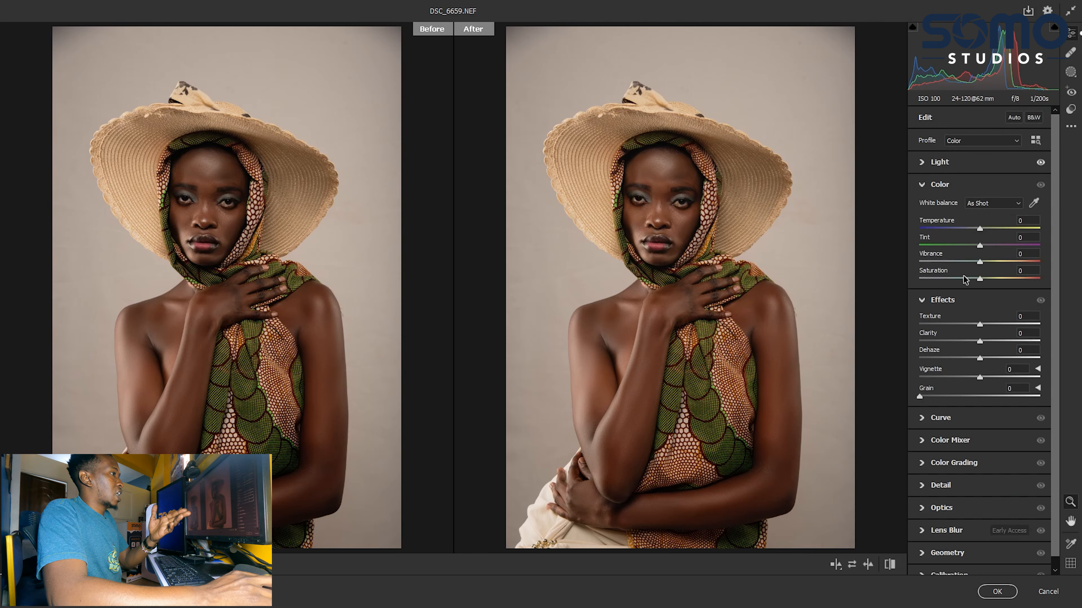
{"action": "scroll", "coordinate": [974, 298], "scroll_direction": "down", "scroll_amount": 1}
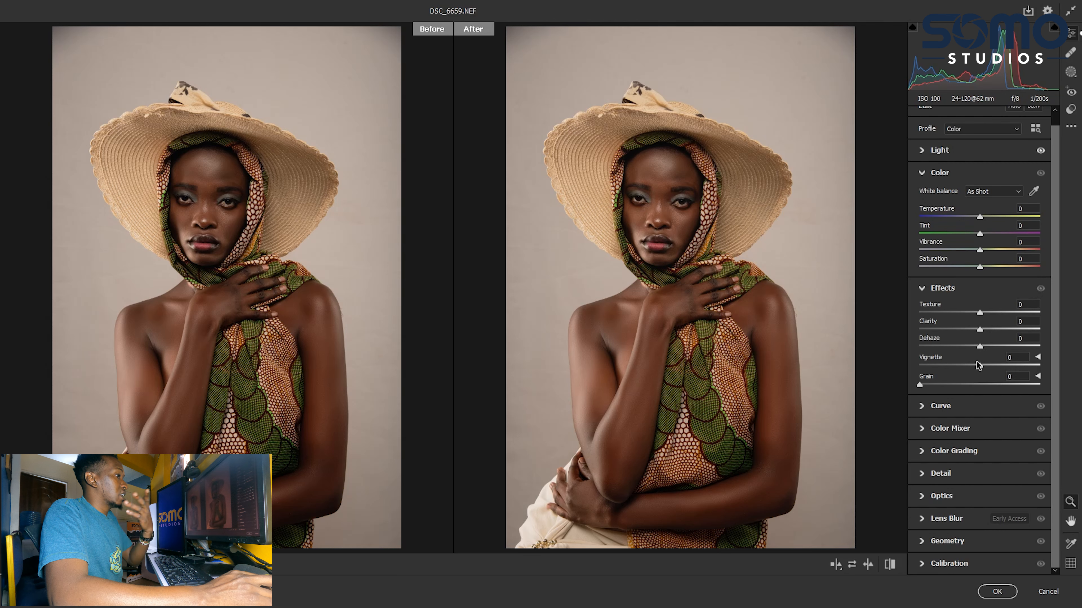
{"action": "left_click", "coordinate": [924, 409]}
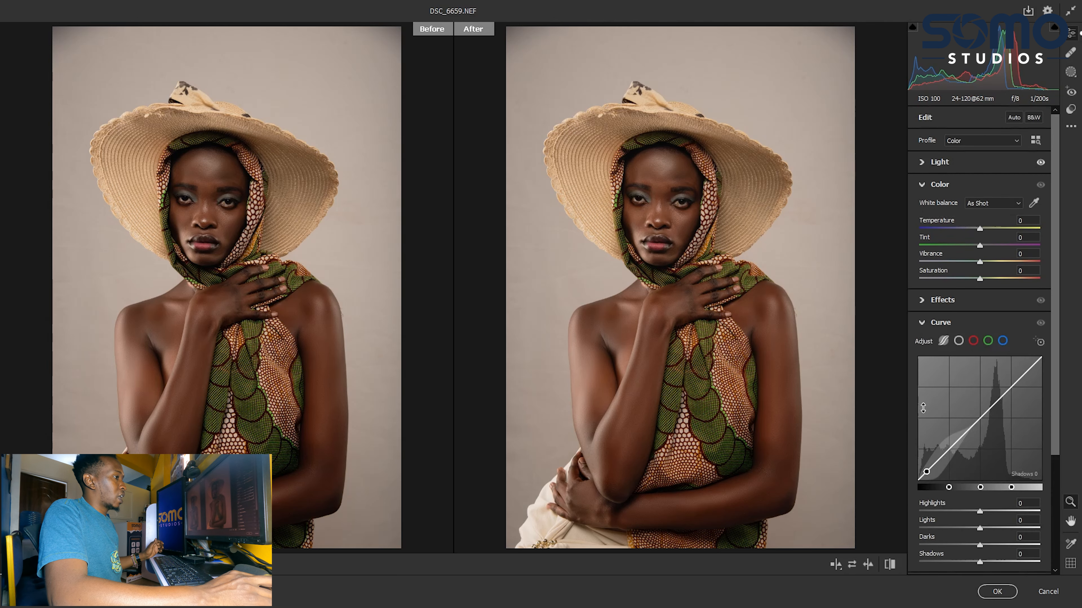
{"action": "scroll", "coordinate": [935, 396], "scroll_direction": "down", "scroll_amount": 4}
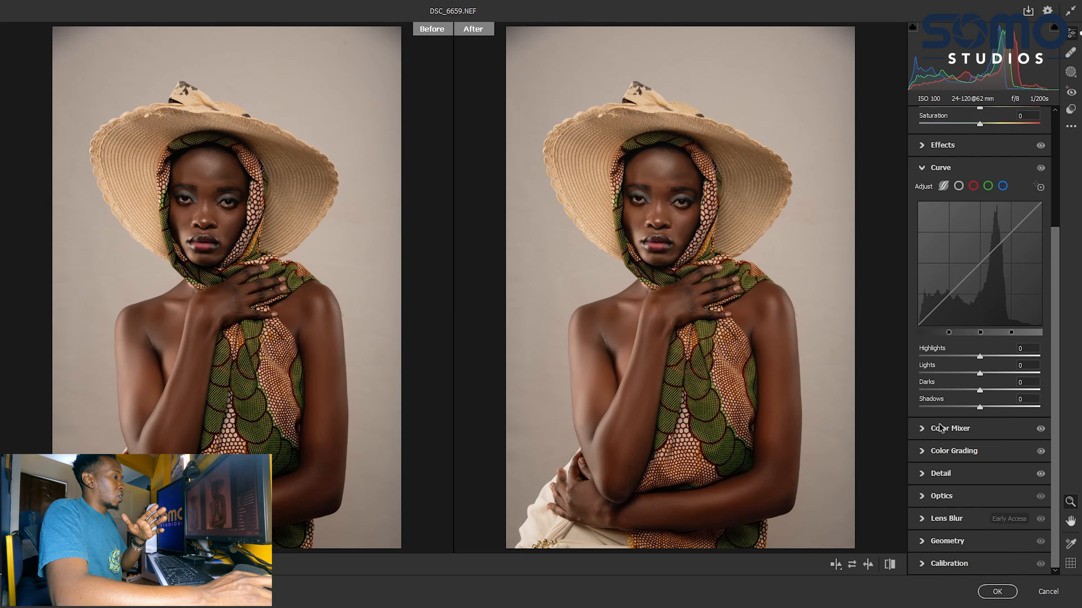
{"action": "left_click", "coordinate": [920, 431]}
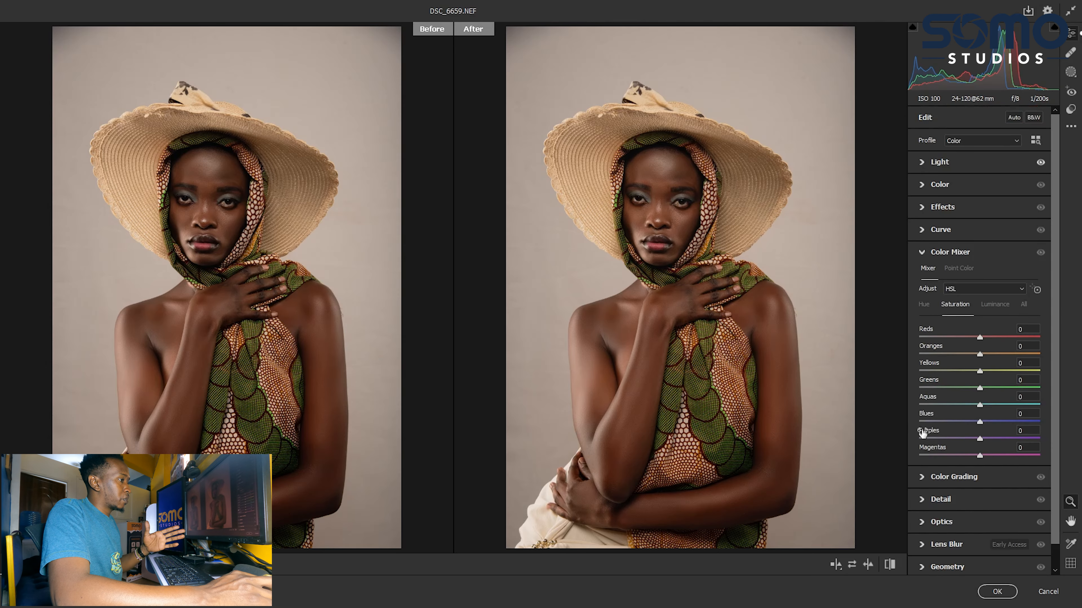
{"action": "left_click", "coordinate": [922, 478]}
{"action": "scroll", "coordinate": [939, 443], "scroll_direction": "down", "scroll_amount": 3}
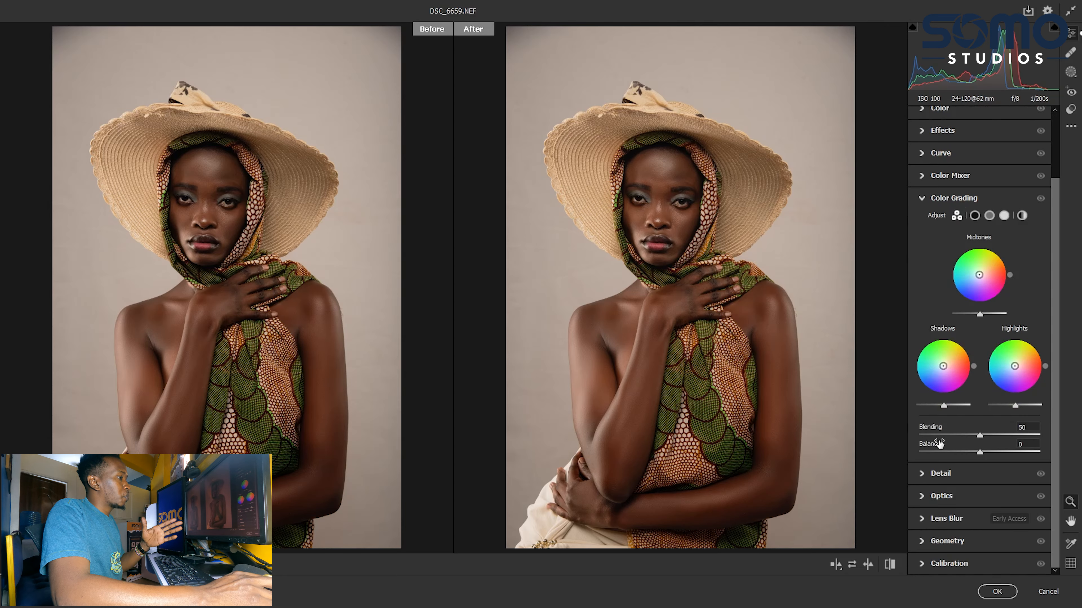
{"action": "left_click", "coordinate": [924, 473]}
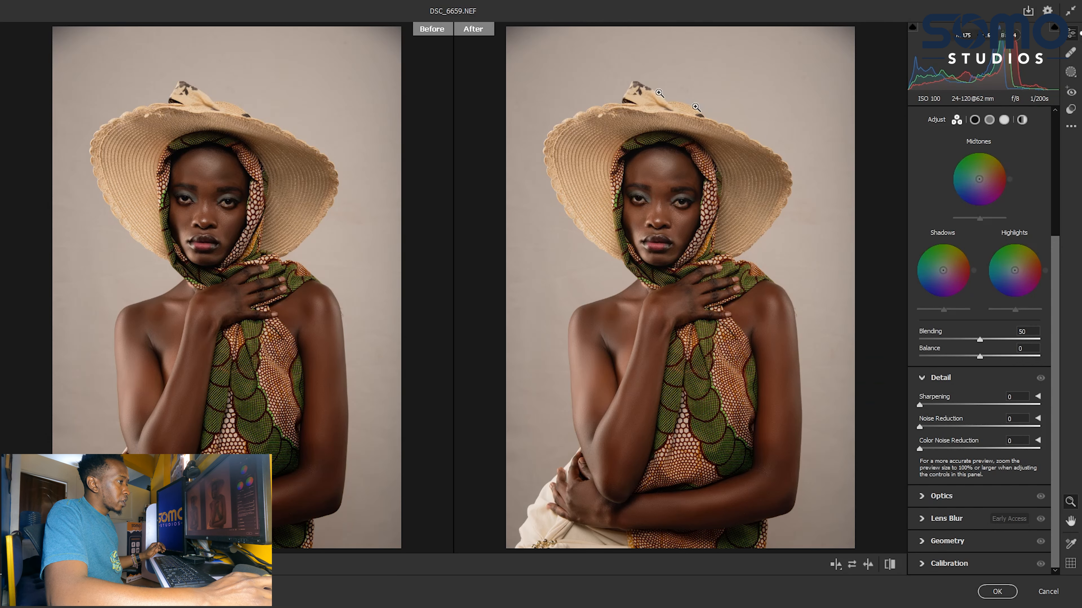
Step: Apply the Camera Raw Filter to Image with FS and compare the portrait with its smart filters off and on
{"action": "left_click", "coordinate": [995, 592]}
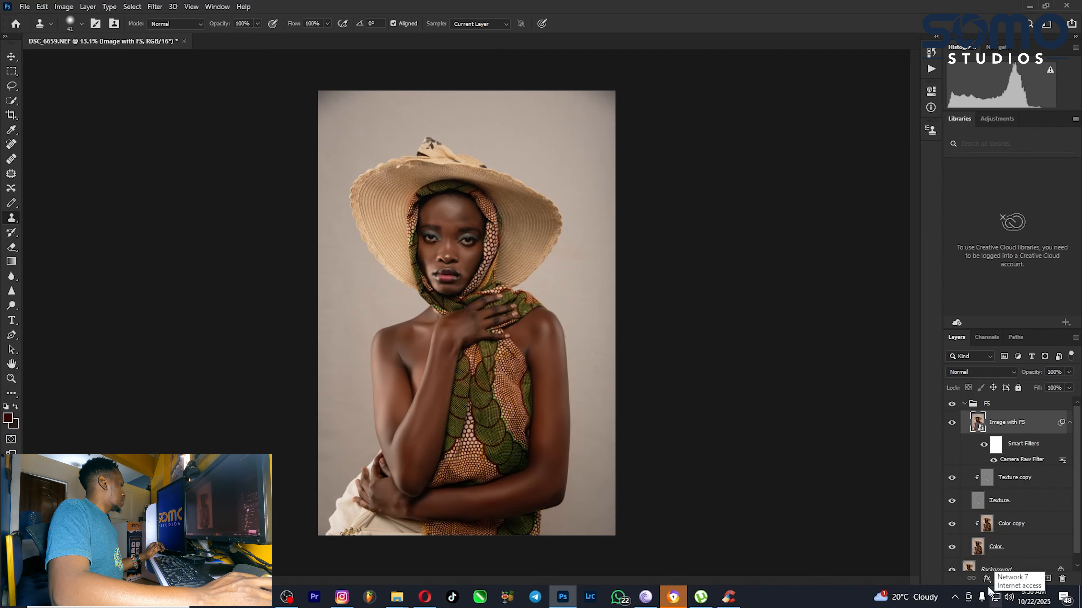
{"action": "left_click", "coordinate": [984, 447]}
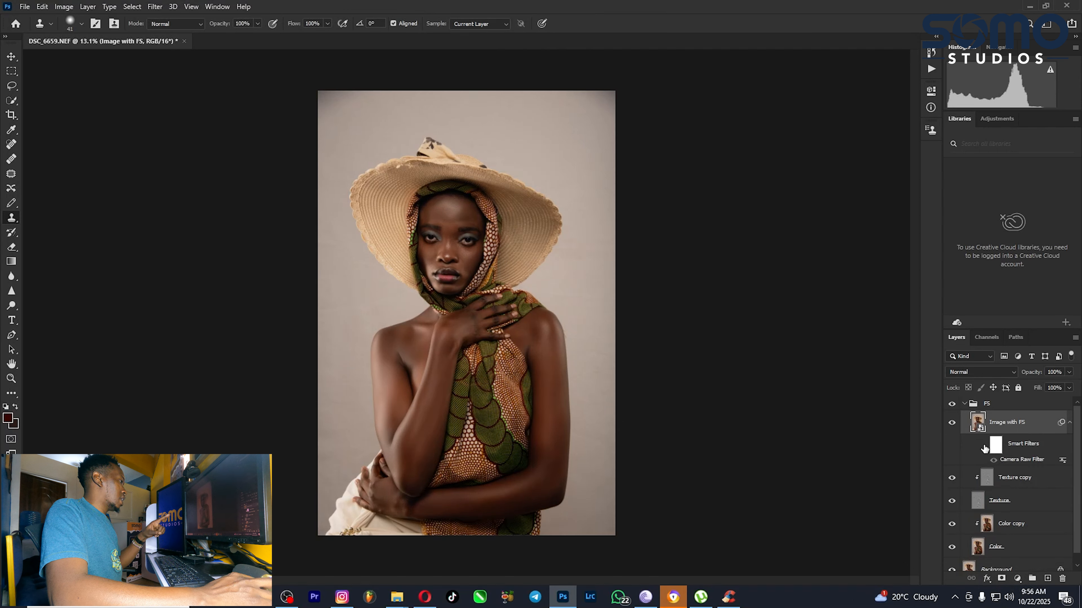
{"action": "left_click", "coordinate": [984, 446]}
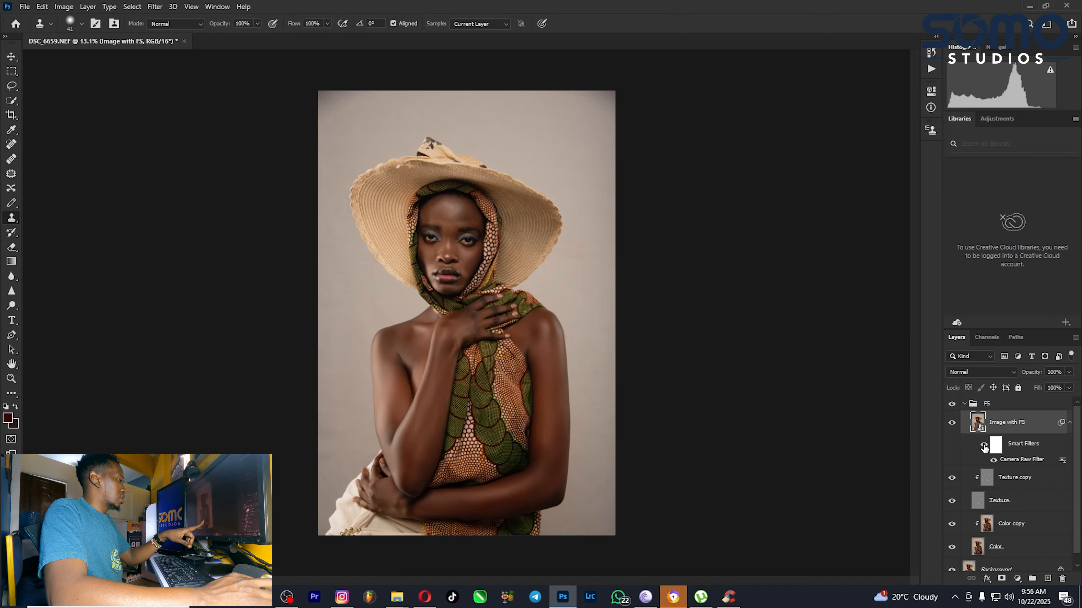
{"action": "left_click", "coordinate": [984, 446]}
{"action": "left_click", "coordinate": [984, 446]}
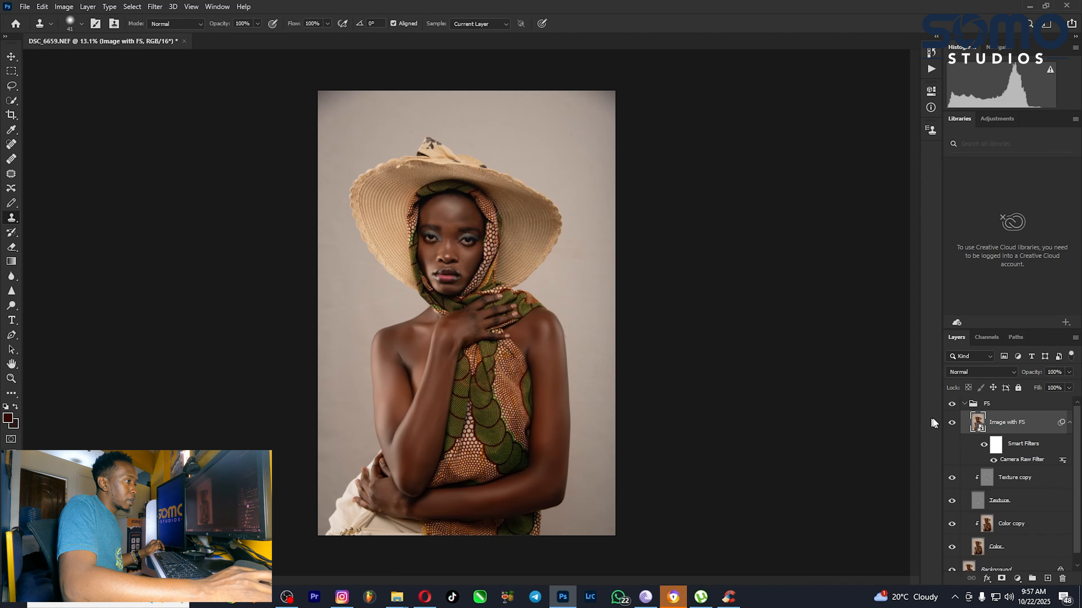
Step: Convert the document to the Working RGB - sRGB IEC61966-2.1 profile, flattening the image to preserve appearance
{"action": "left_click", "coordinate": [42, 7]}
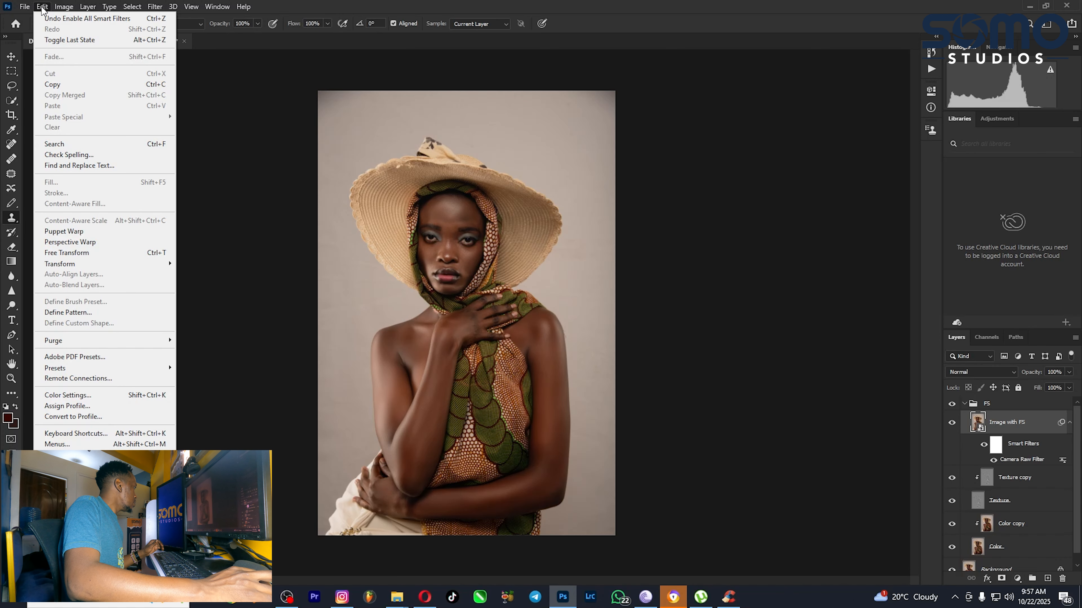
{"action": "left_click", "coordinate": [79, 417]}
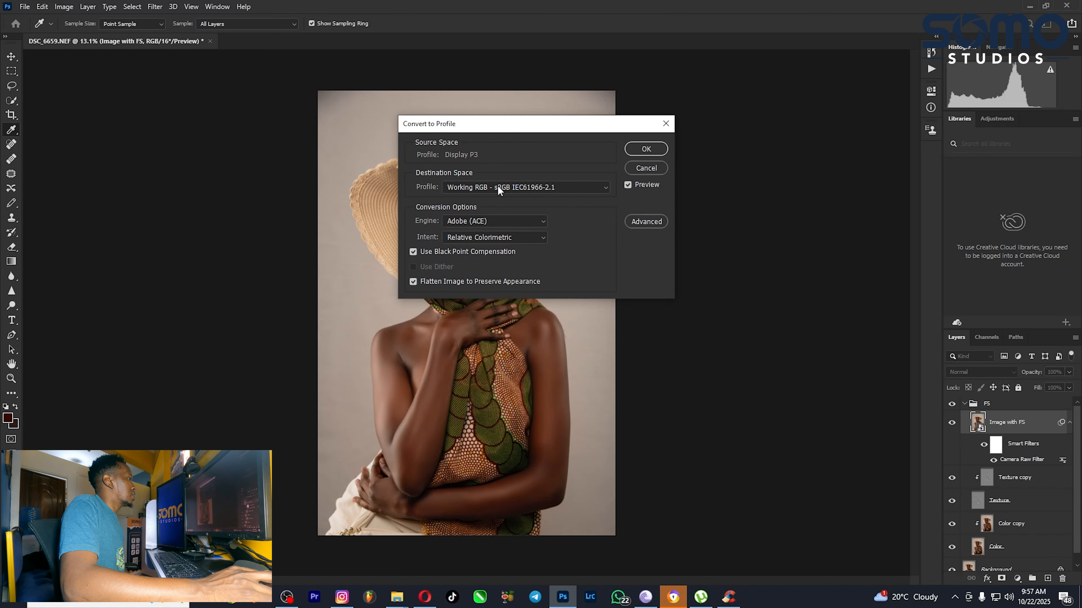
{"action": "left_click", "coordinate": [508, 187]}
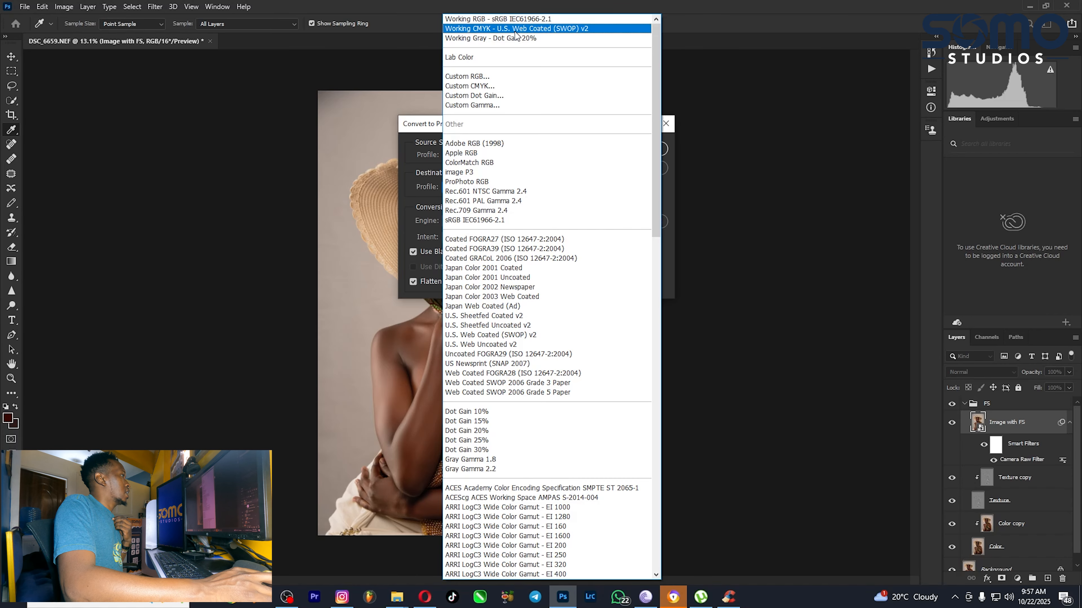
{"action": "left_click", "coordinate": [516, 19]}
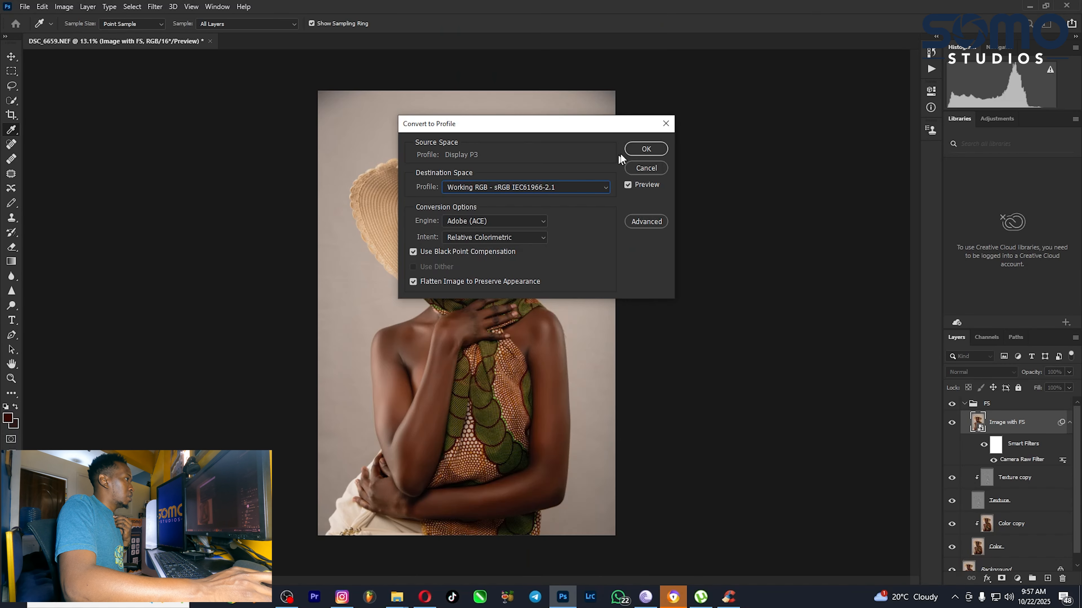
{"action": "left_click", "coordinate": [640, 150]}
Step: Save the portrait as a JPEG named DSC_6659 abf in the NEF folder, with quality 12 Maximum and Baseline ("Standard") format
{"action": "key", "text": "s"}
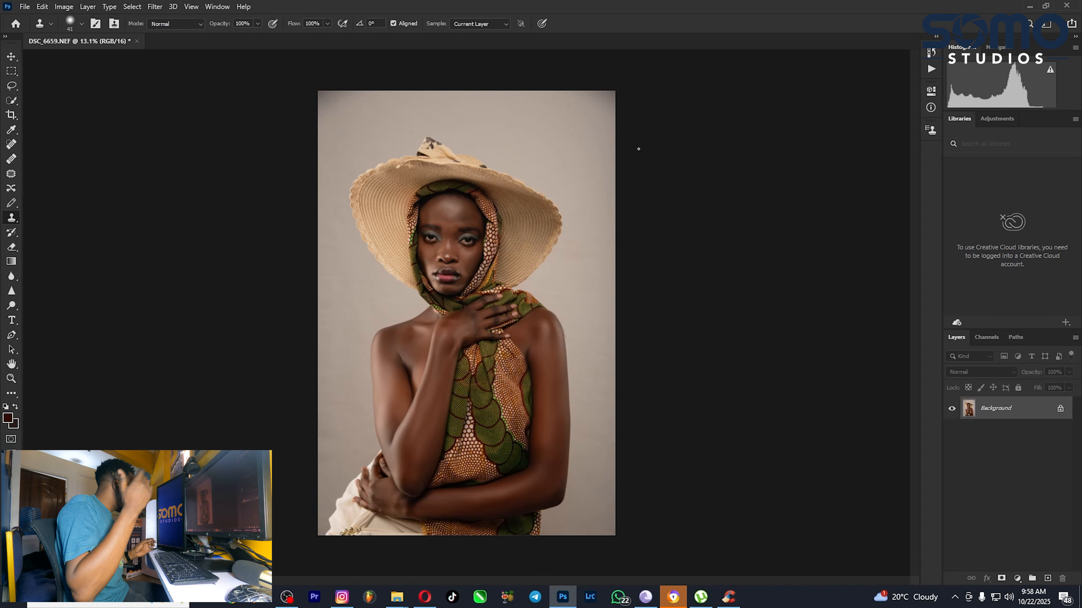
{"action": "left_click", "coordinate": [24, 7]}
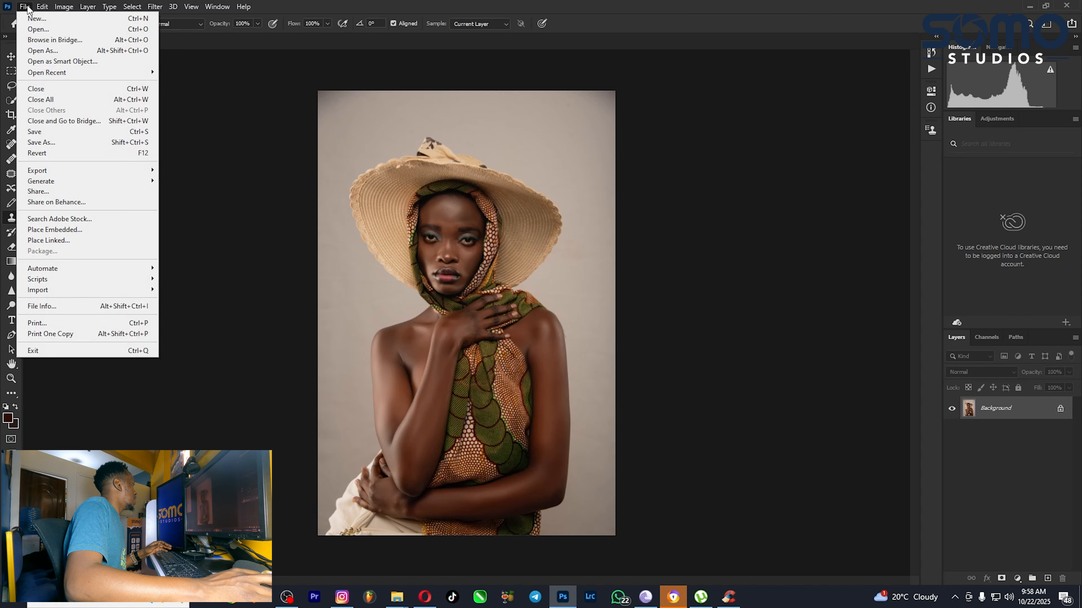
{"action": "left_click", "coordinate": [61, 145]}
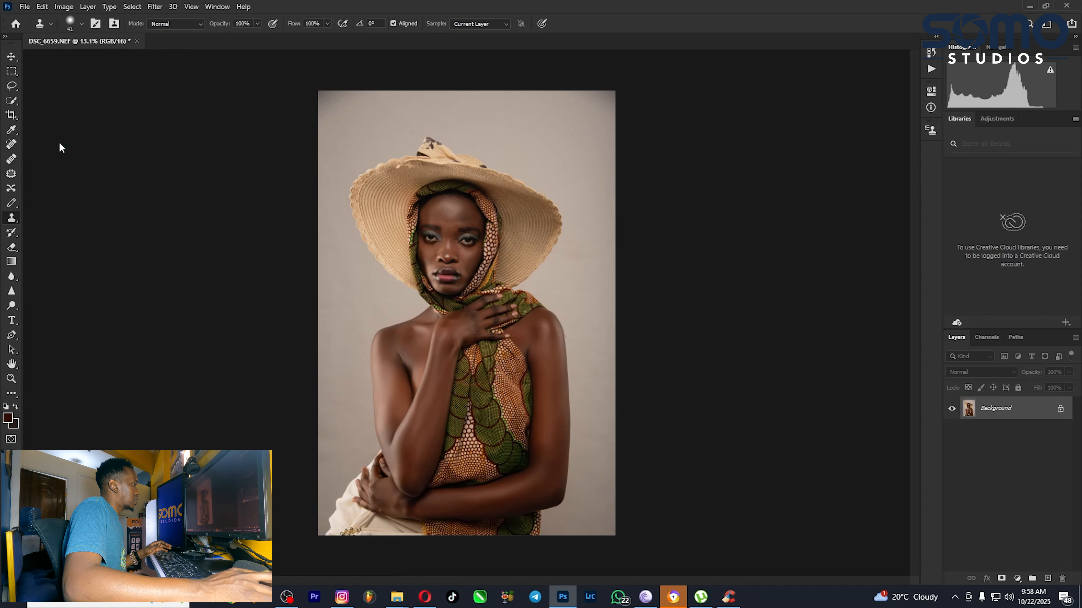
{"action": "left_click", "coordinate": [382, 265]}
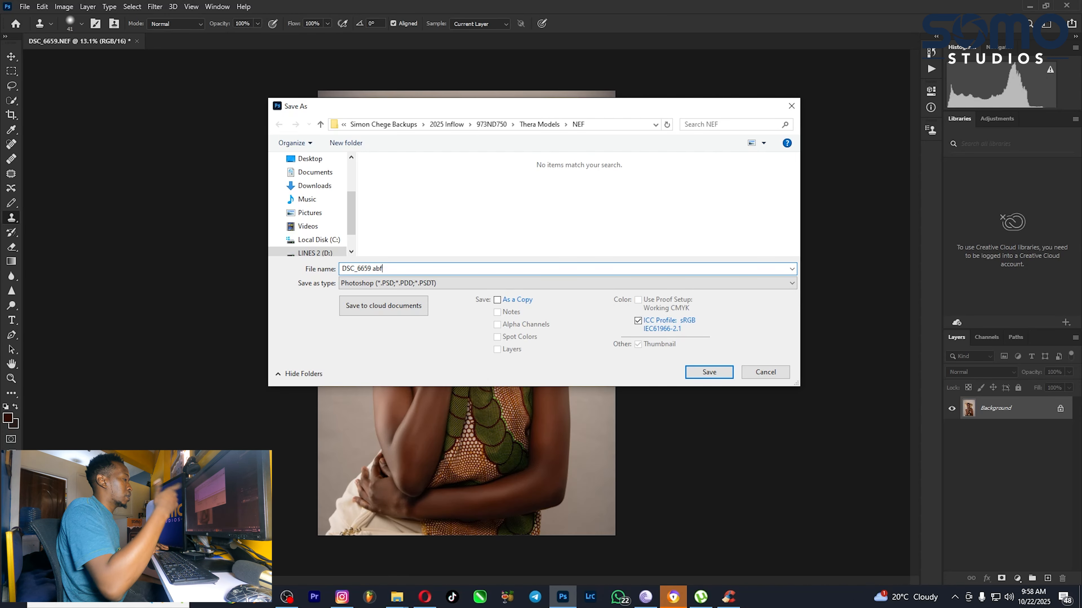
{"action": "left_click", "coordinate": [385, 284]}
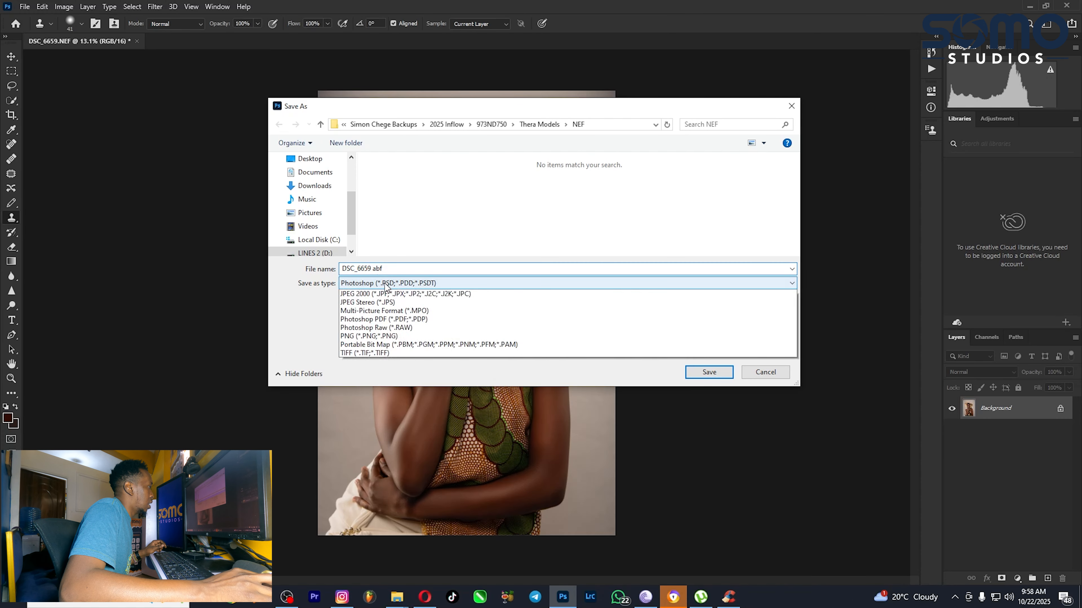
{"action": "left_click", "coordinate": [380, 336]}
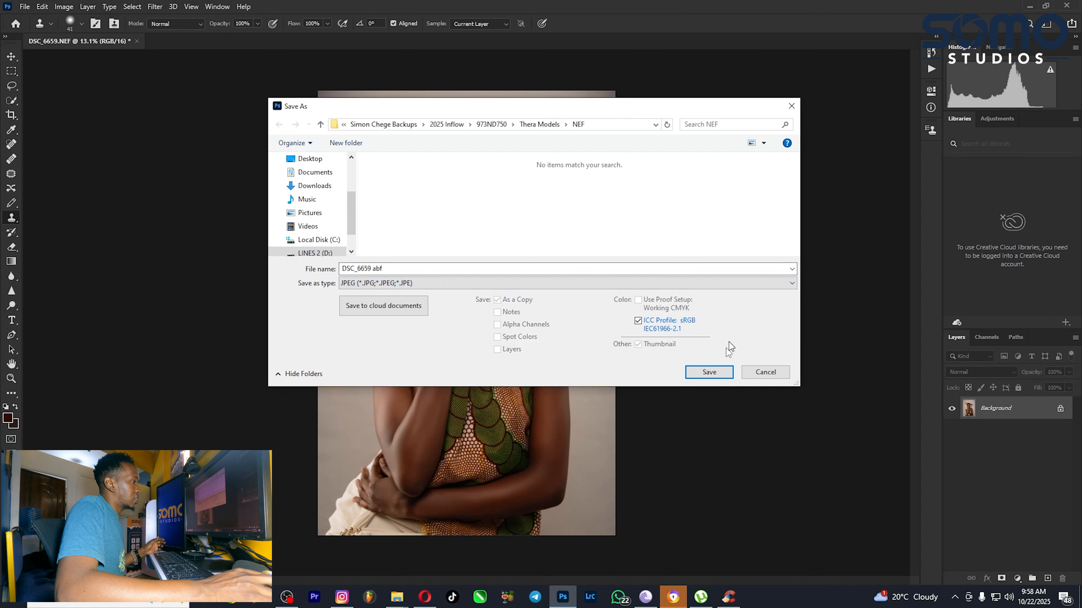
{"action": "left_click", "coordinate": [709, 373]}
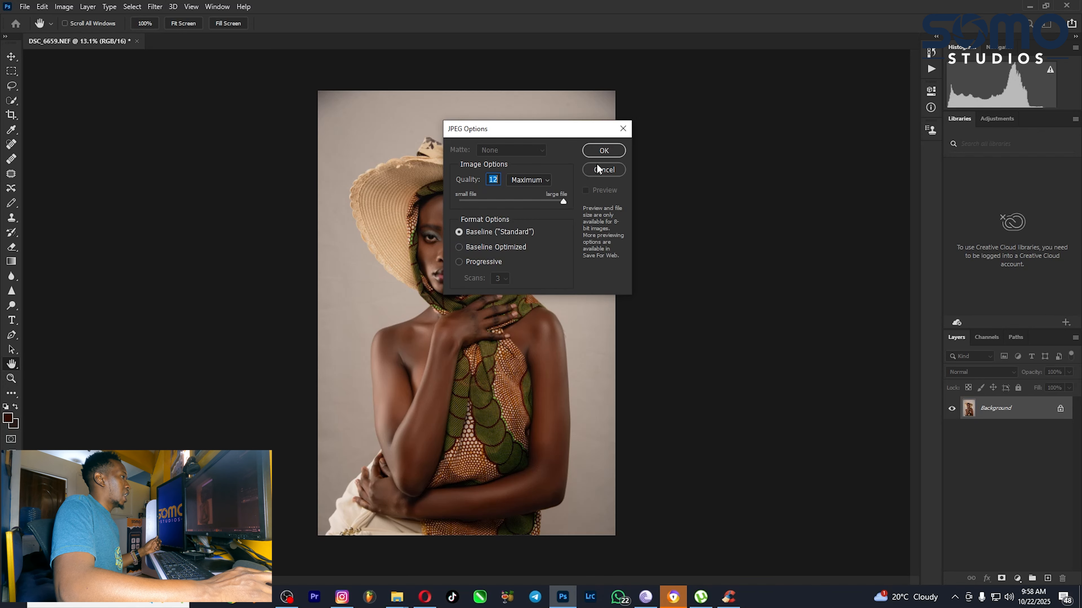
{"action": "left_click", "coordinate": [604, 150]}
{"action": "key", "text": "s"}
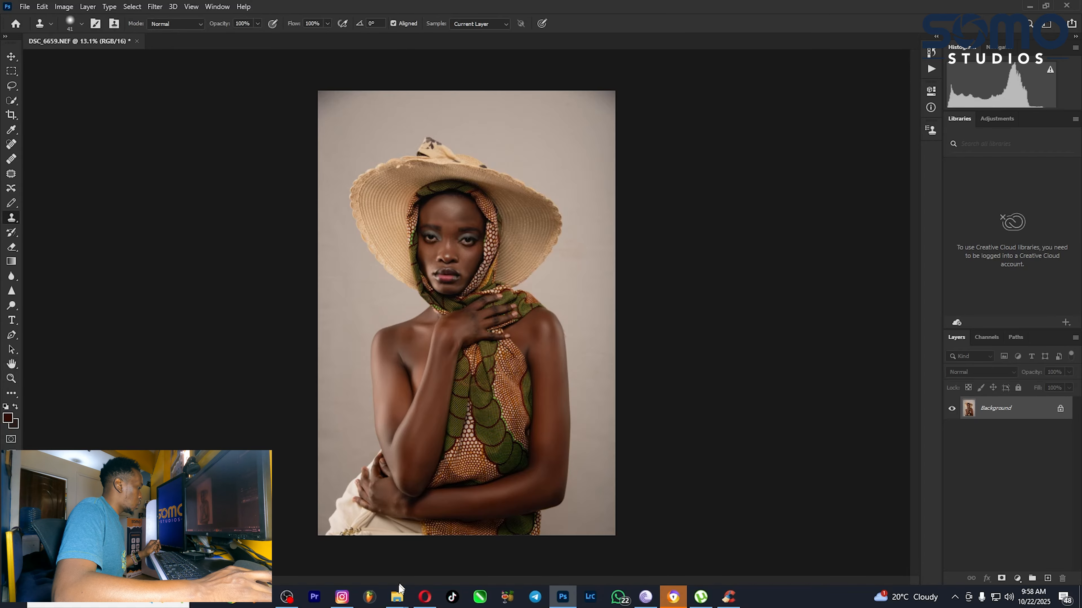
Step: Switch to File Explorer and locate the saved DSC_6659 abf image in the NEF folder
{"action": "mouse_move", "coordinate": [403, 590]}
{"action": "left_click", "coordinate": [457, 551]}
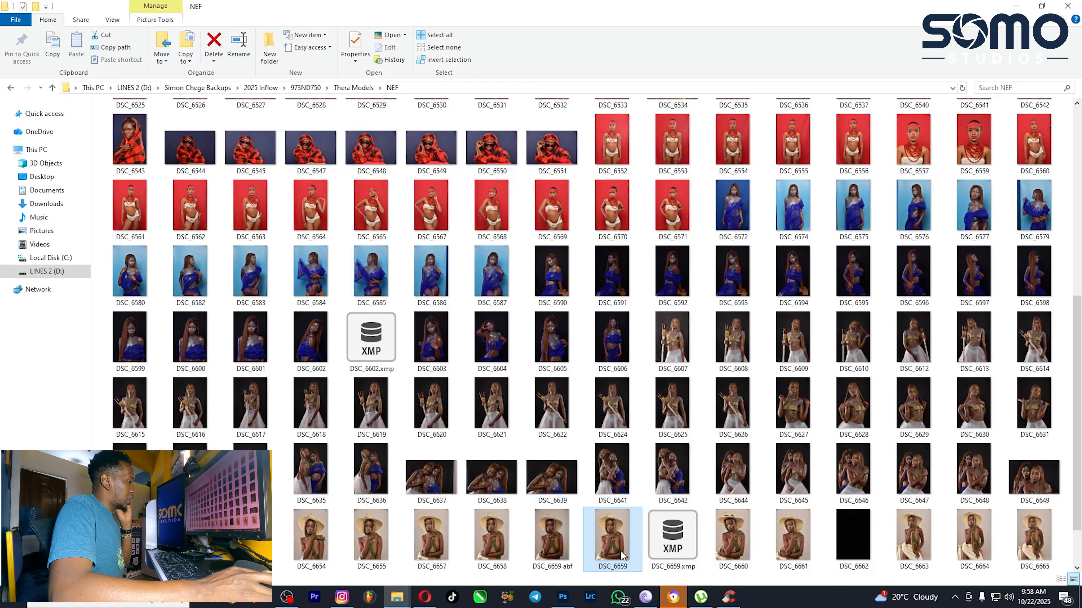
{"action": "left_click", "coordinate": [561, 552]}
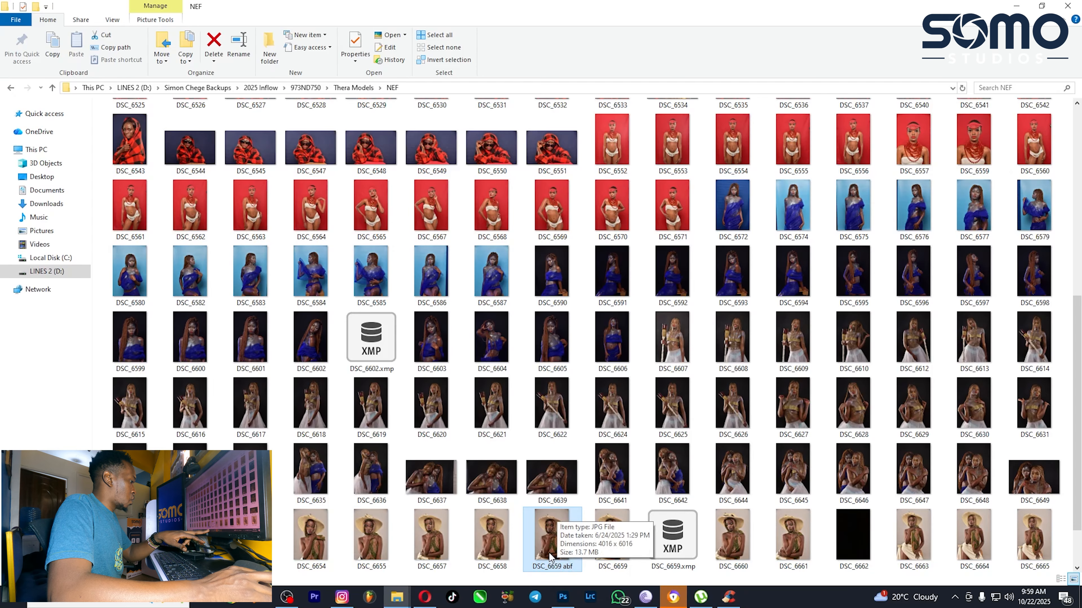
{"action": "key", "text": "F5"}
Step: Copy the original DSC_6659 image from the JPEG folder into the NEF folder
{"action": "key", "text": "BackSpace"}
{"action": "key", "text": "Left"}
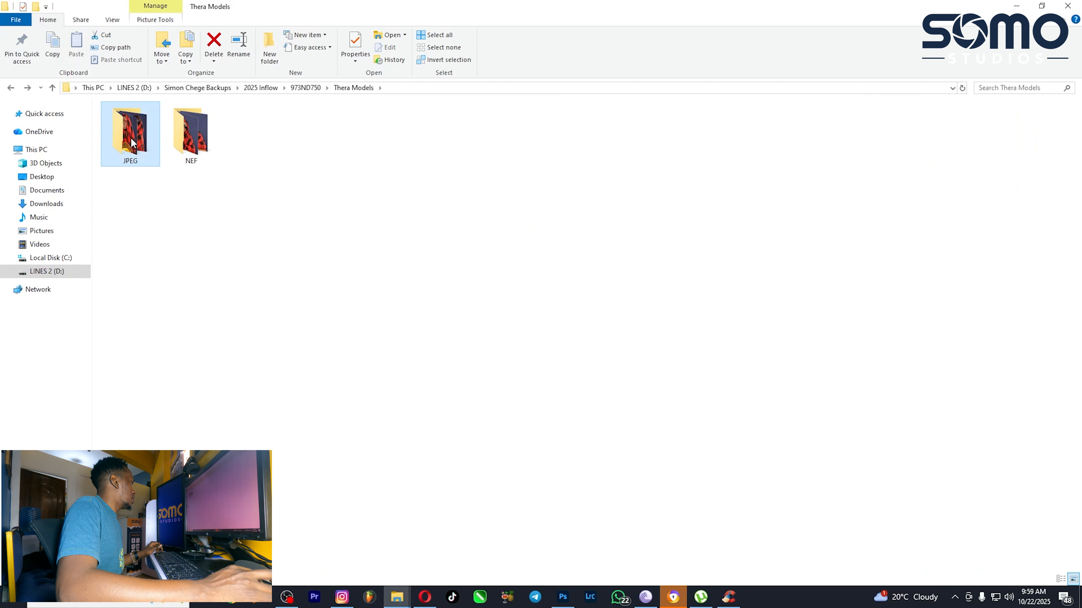
{"action": "key", "text": "Return"}
{"action": "scroll", "coordinate": [704, 478], "scroll_direction": "down", "scroll_amount": 5}
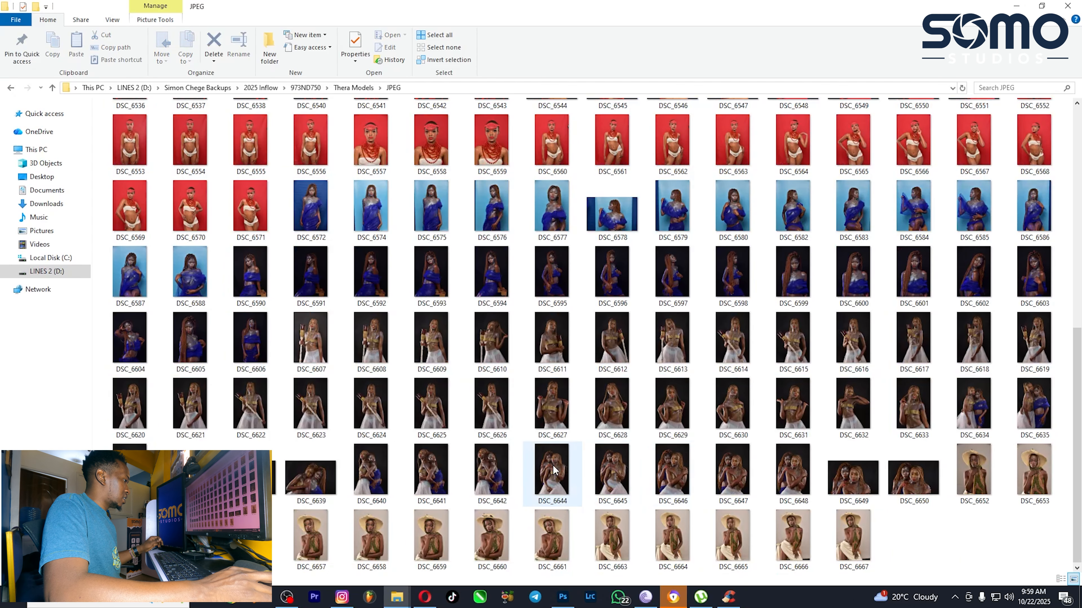
{"action": "left_click", "coordinate": [438, 552]}
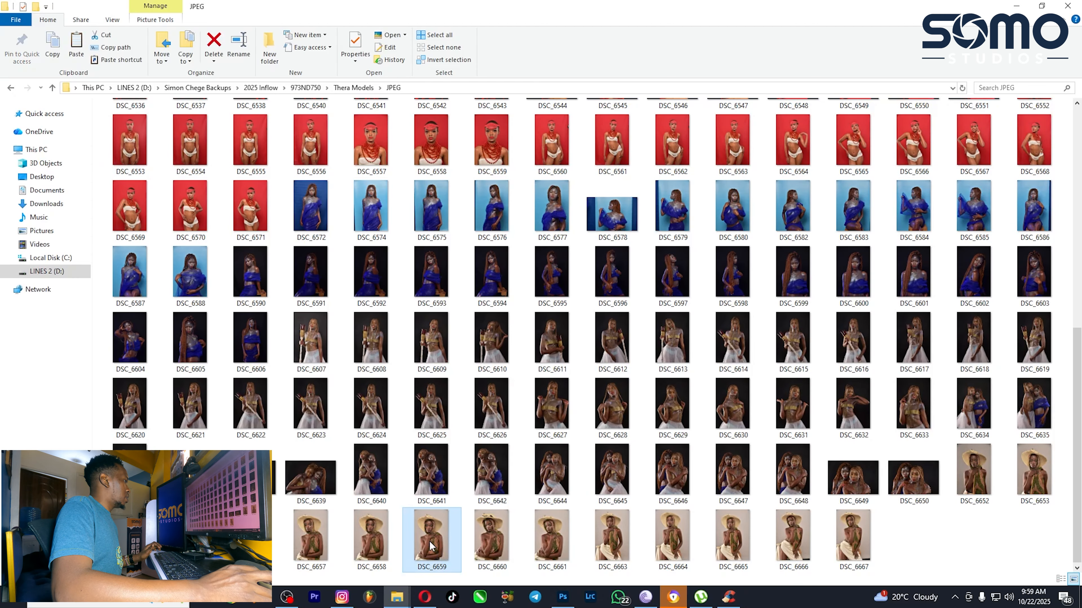
{"action": "key", "text": "BackSpace"}
{"action": "double_click", "coordinate": [195, 140]}
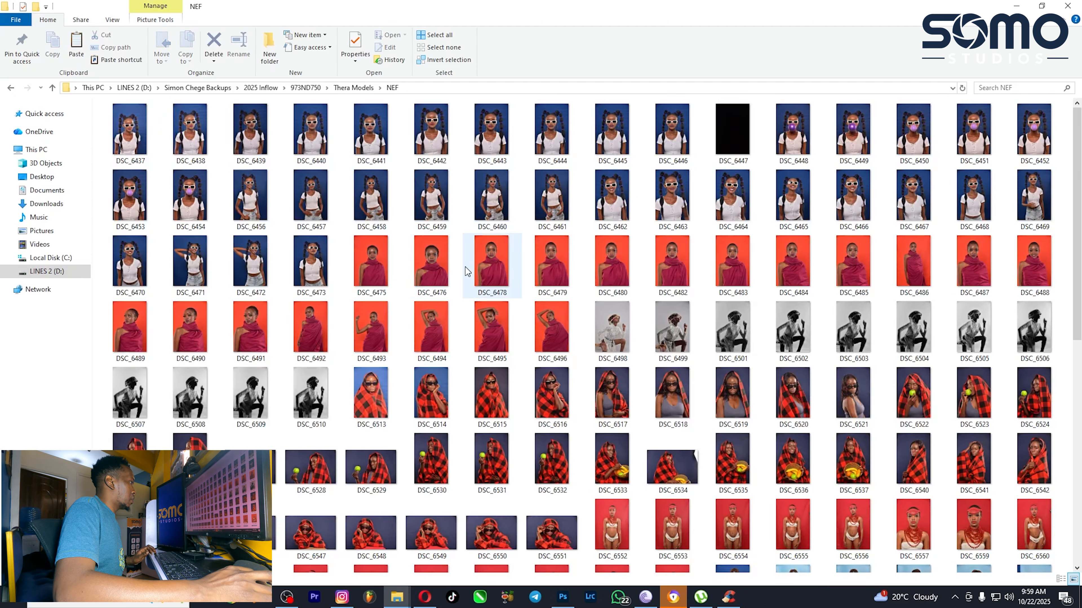
{"action": "key", "text": "ctrl+v"}
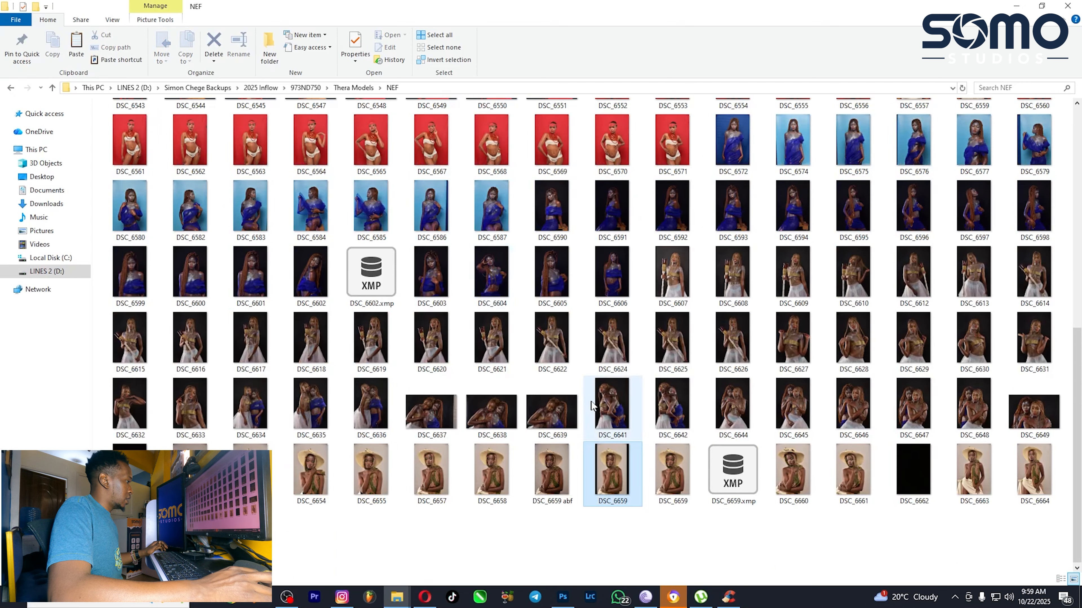
Step: Open the portraits in the image viewer and compare the retouched DSC_6659 abf.jpg with the original DSC_6659.JPG and DSC_6659.NEF
{"action": "double_click", "coordinate": [551, 480]}
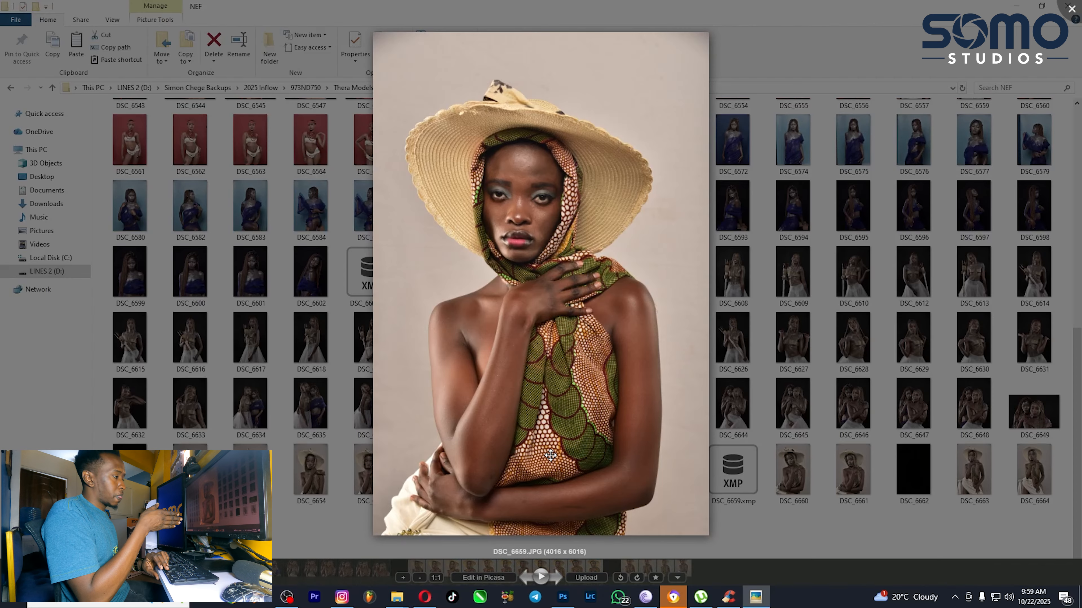
{"action": "key", "text": "Right"}
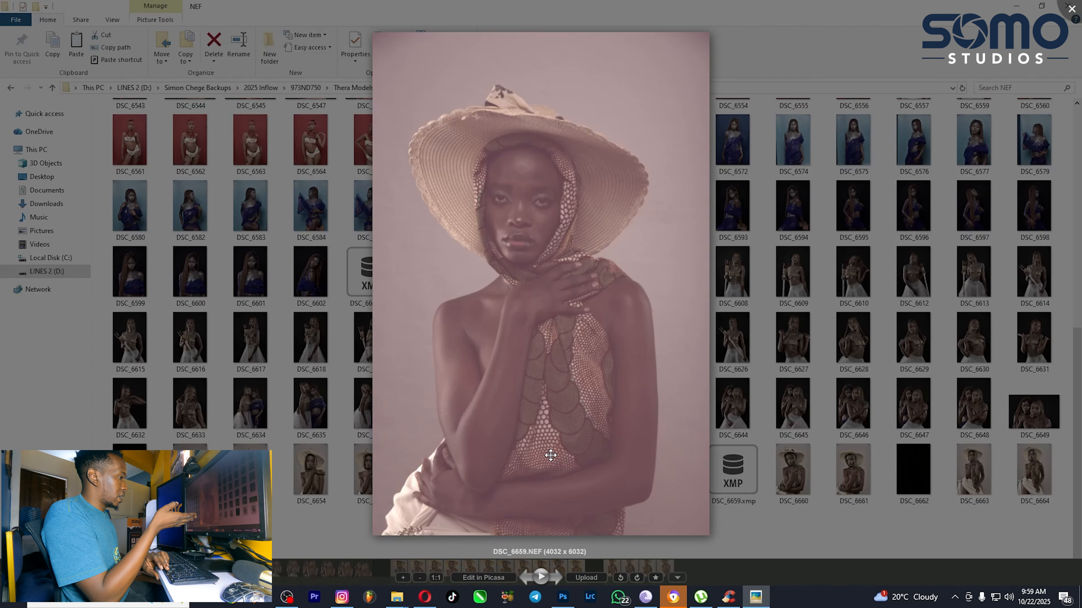
{"action": "key", "text": "Left"}
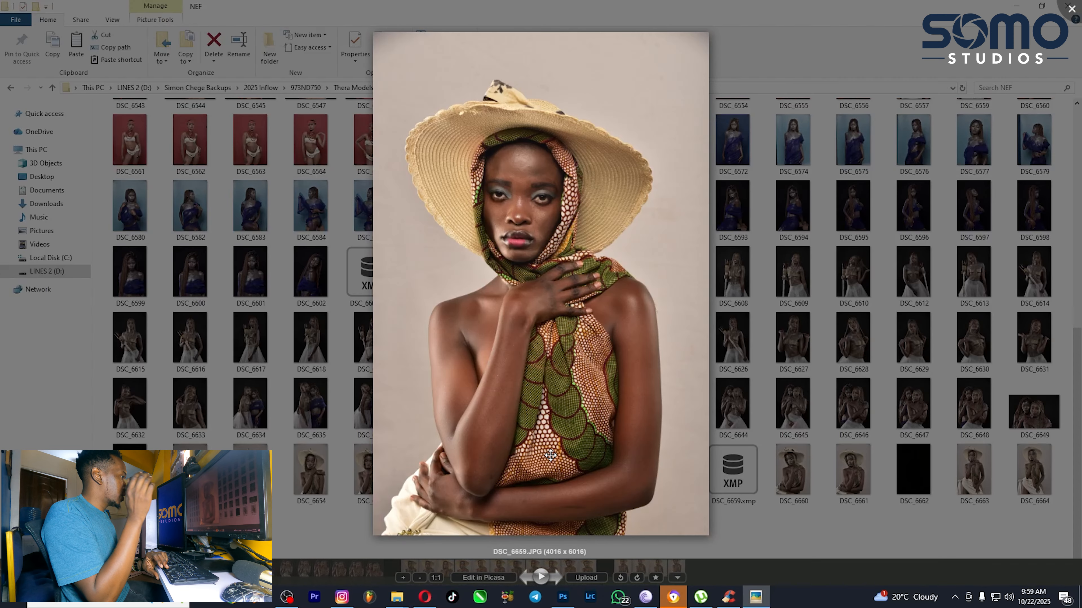
{"action": "key", "text": "Right"}
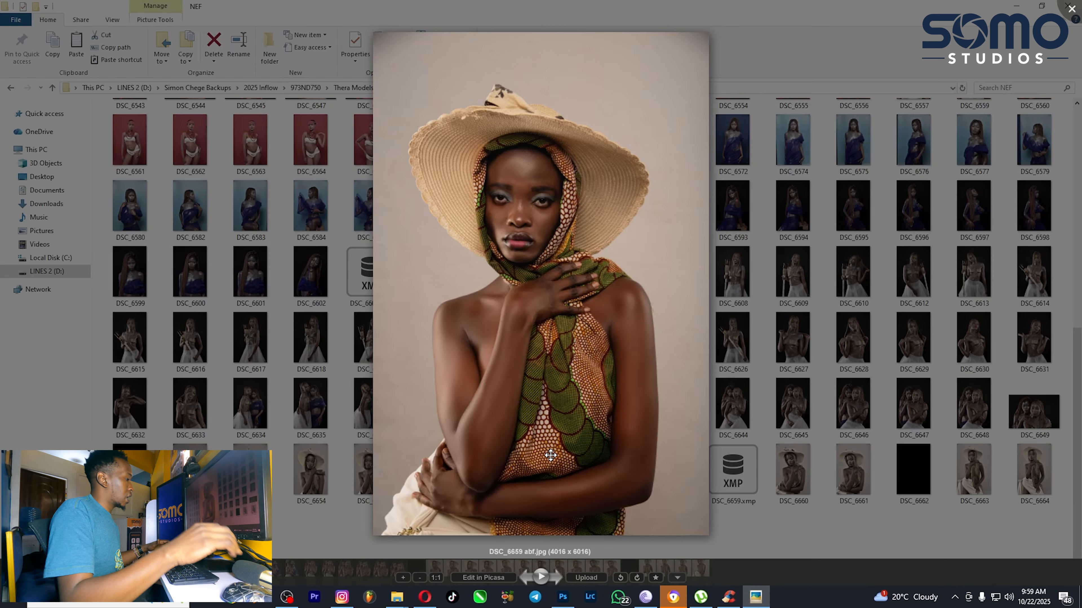
{"action": "key", "text": "Escape"}
{"action": "double_click", "coordinate": [554, 464]}
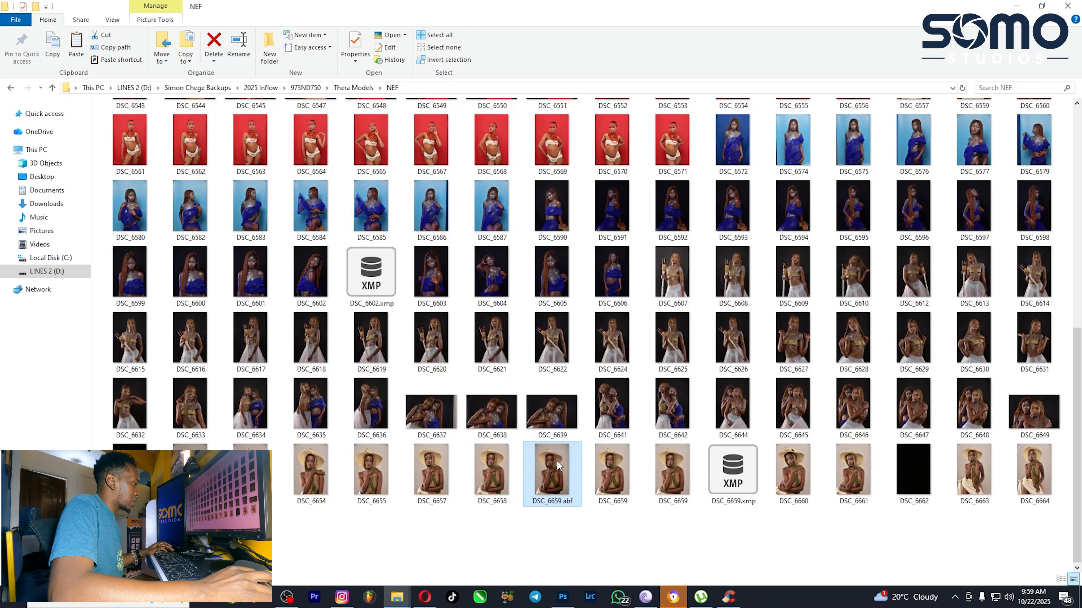
Step: Open the retouched DSC_6659 abf.jpg in the Photos app
{"action": "right_click", "coordinate": [557, 461]}
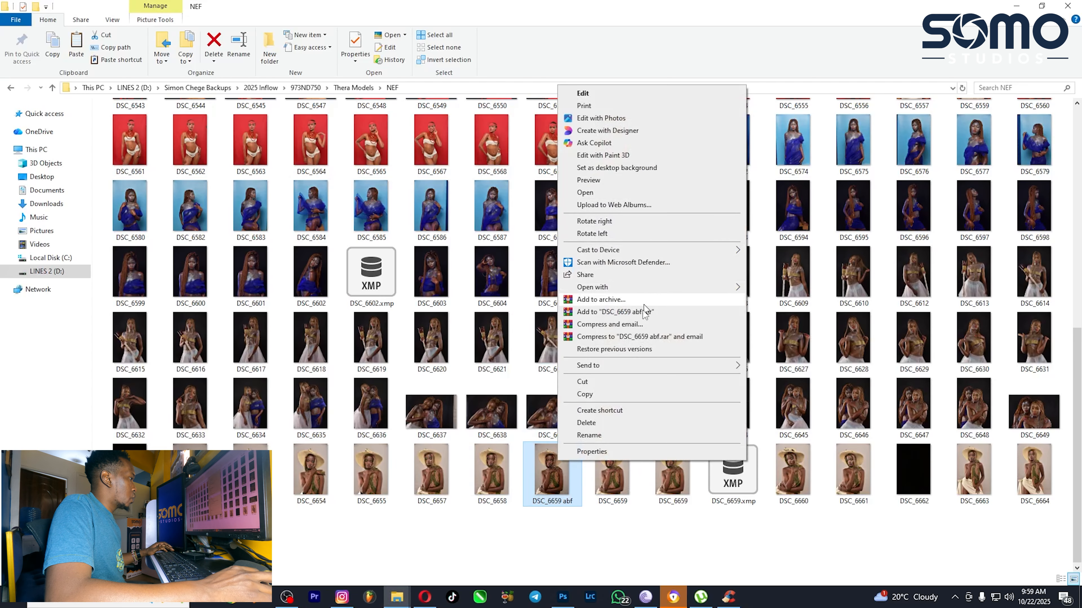
{"action": "mouse_move", "coordinate": [624, 289]}
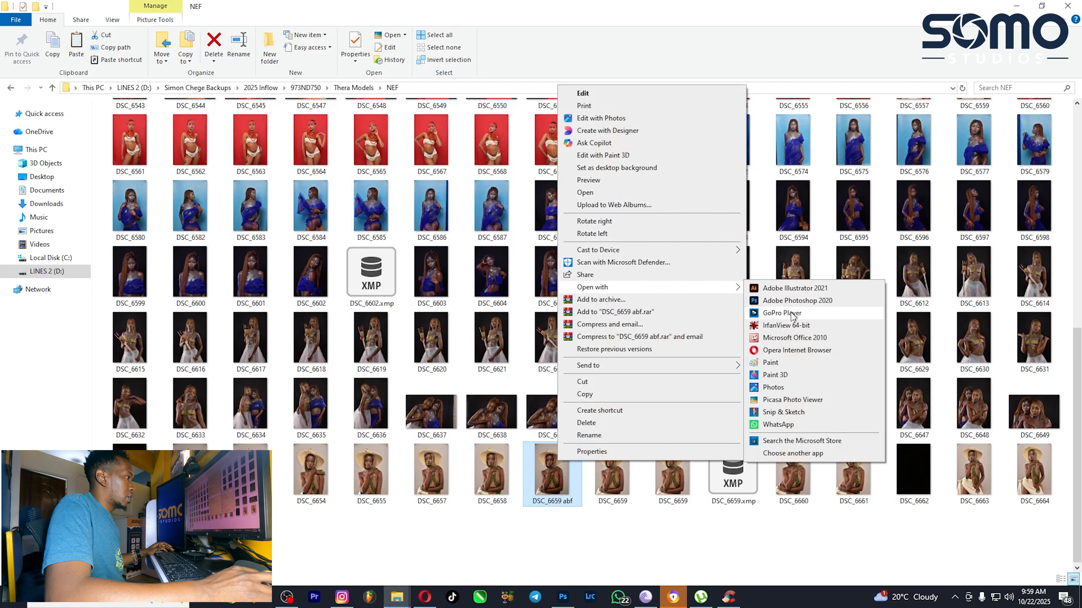
{"action": "left_click", "coordinate": [773, 387]}
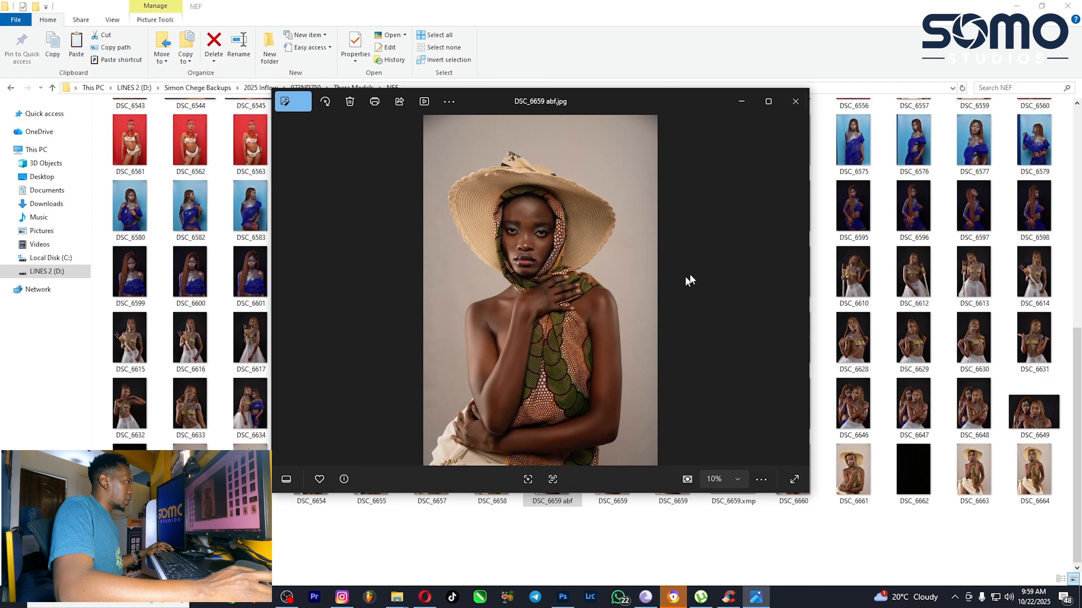
{"action": "key", "text": "alt+F4"}
Step: Open the original DSC_6659.JPG in its own Photos window and bring that window to the front
{"action": "double_click", "coordinate": [617, 488]}
{"action": "right_click", "coordinate": [617, 485]}
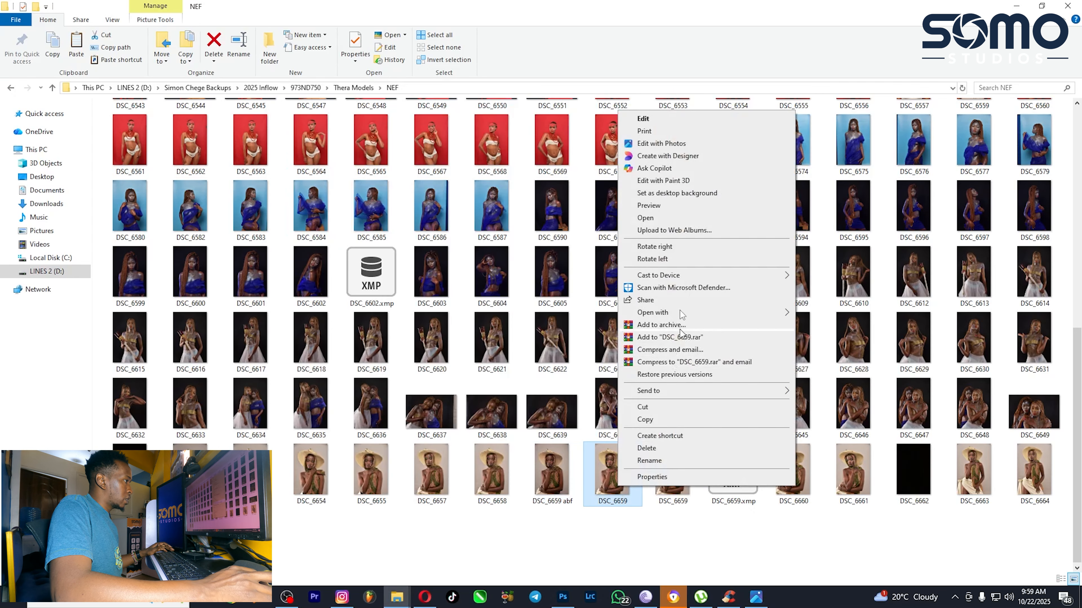
{"action": "mouse_move", "coordinate": [677, 315]}
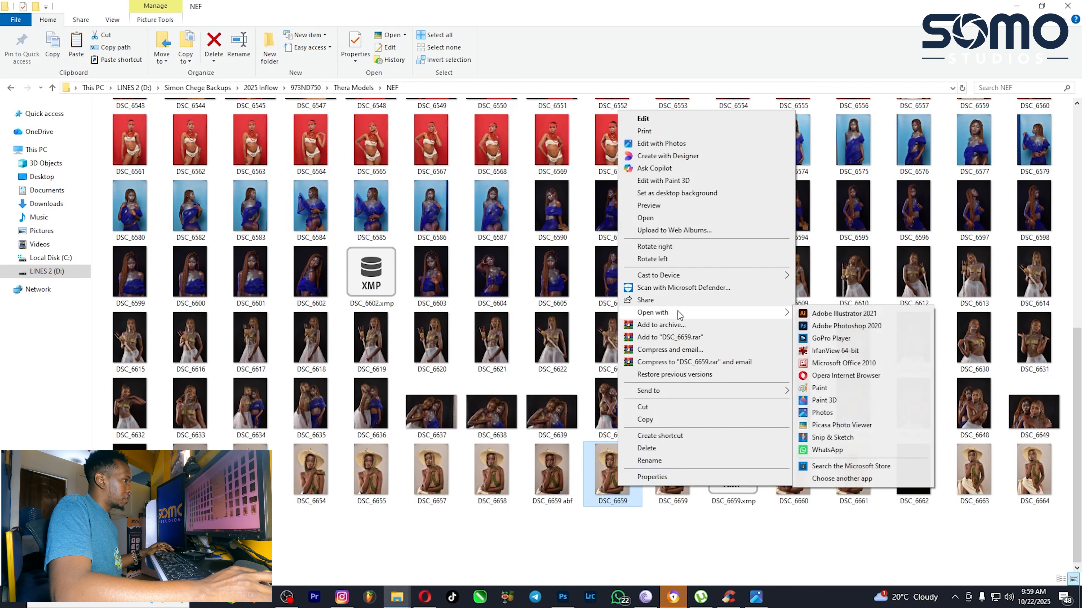
{"action": "left_click", "coordinate": [835, 413]}
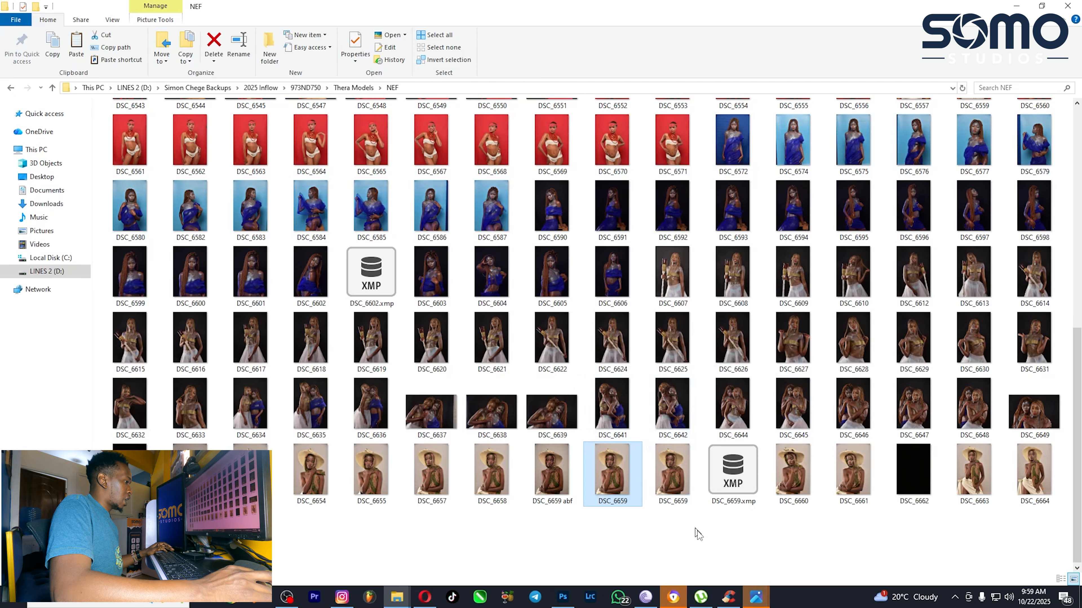
{"action": "mouse_move", "coordinate": [757, 604]}
{"action": "left_click", "coordinate": [792, 545]}
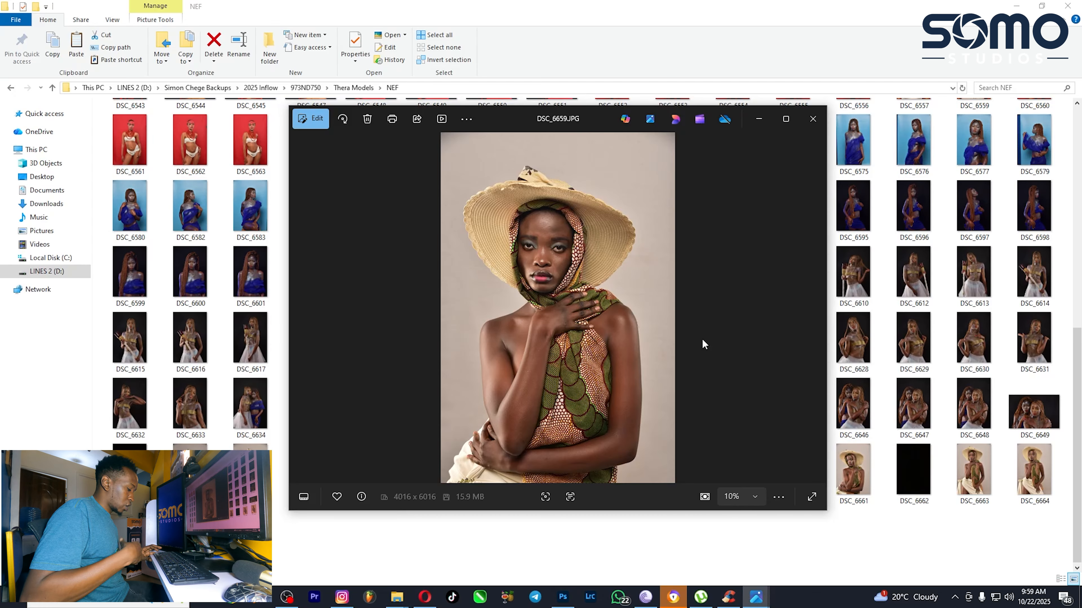
Step: Arrange the original and retouched portraits side by side in half-screen windows and dismiss the OneDrive backup prompt
{"action": "key", "text": "super+Right"}
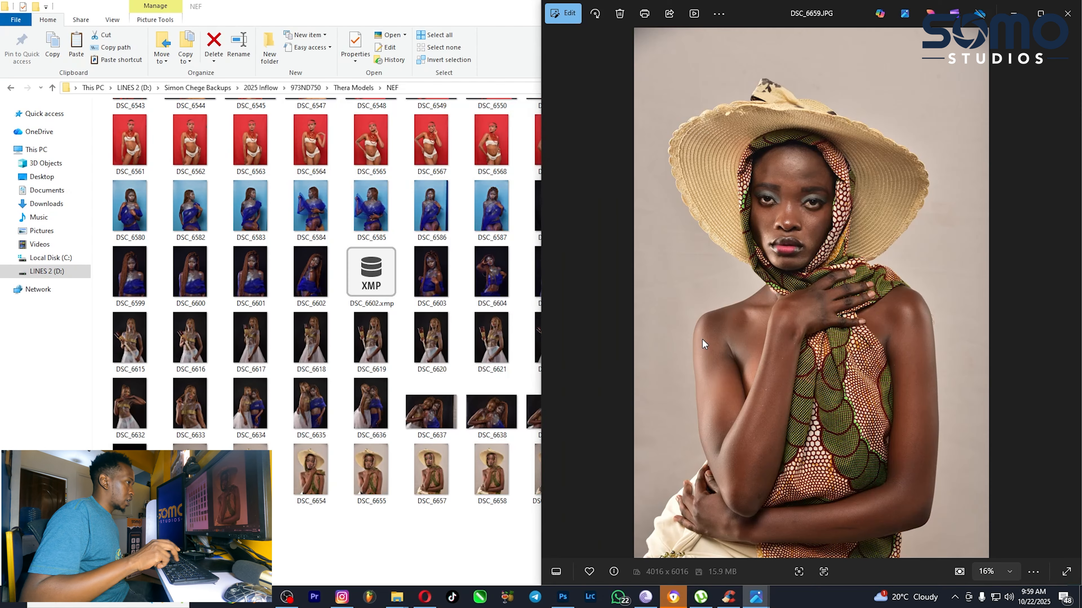
{"action": "left_click", "coordinate": [371, 107]}
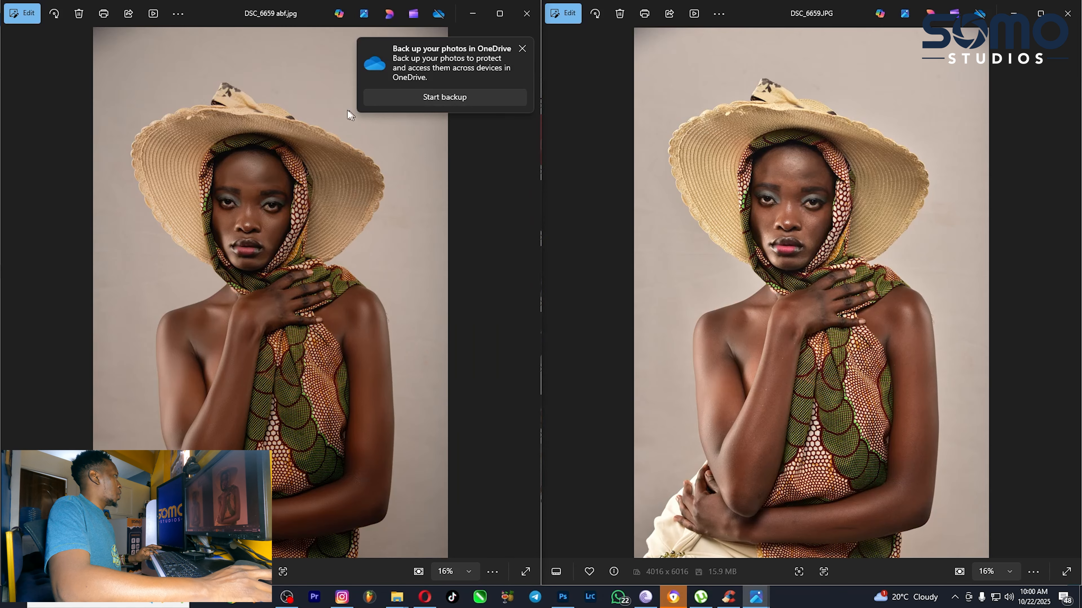
{"action": "left_click", "coordinate": [521, 49]}
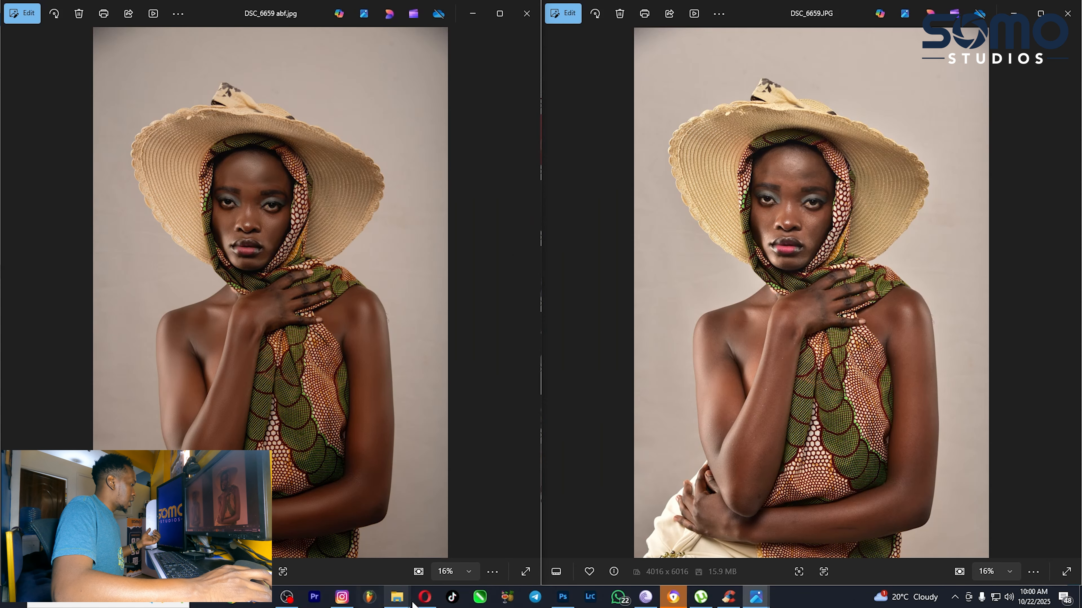
Step: View both portraits at 25% zoom with the faces in frame to compare the skin retouching
{"action": "left_click", "coordinate": [470, 572]}
{"action": "left_click", "coordinate": [448, 530]}
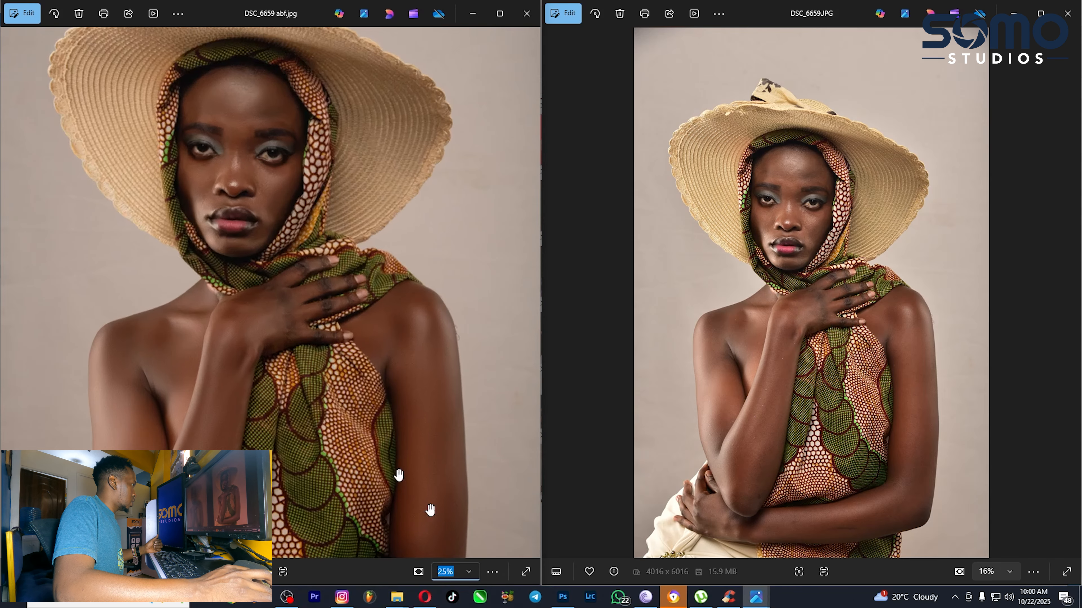
{"action": "left_click_drag", "start_coordinate": [309, 264], "coordinate": [310, 320]}
{"action": "left_click", "coordinate": [1009, 572]}
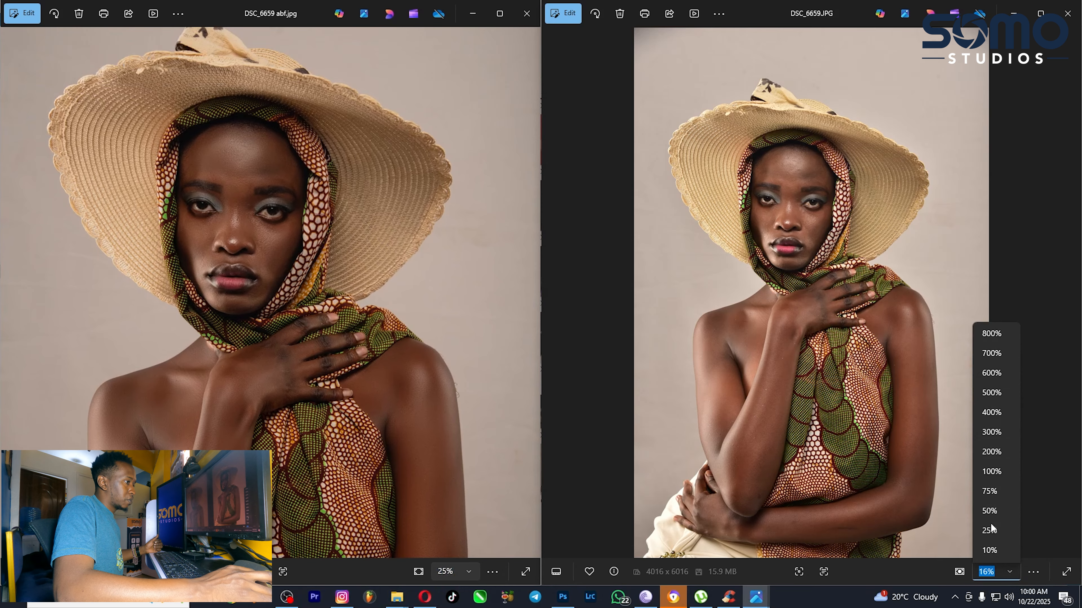
{"action": "left_click", "coordinate": [990, 530]}
{"action": "left_click_drag", "start_coordinate": [859, 277], "coordinate": [846, 345]}
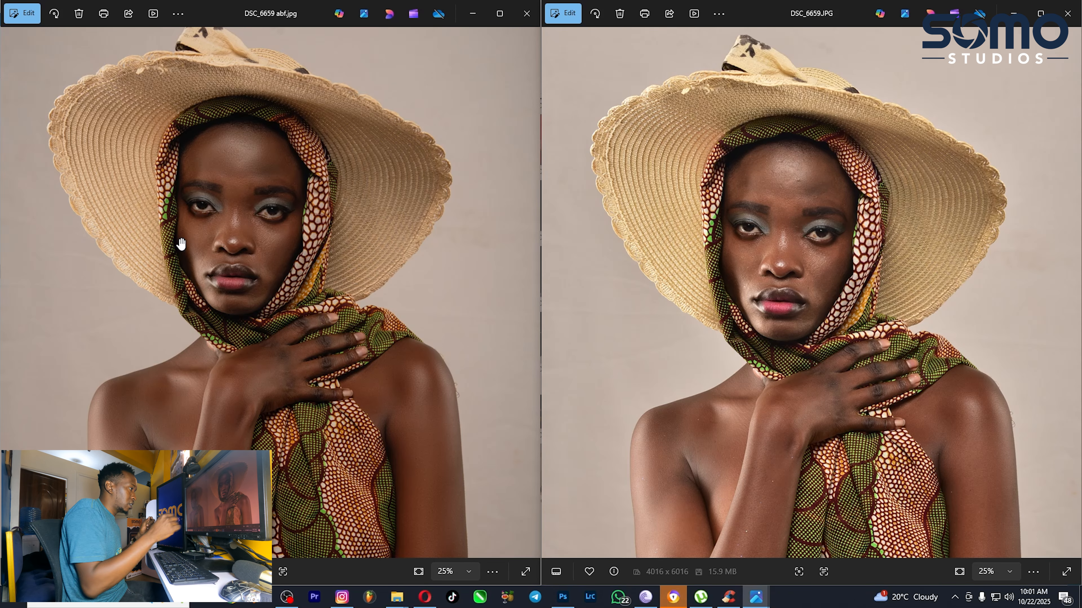
Step: Return both portraits to 16% zoom and compare the overall retouch and colour grade
{"action": "scroll", "coordinate": [351, 250], "scroll_direction": "down", "scroll_amount": 1}
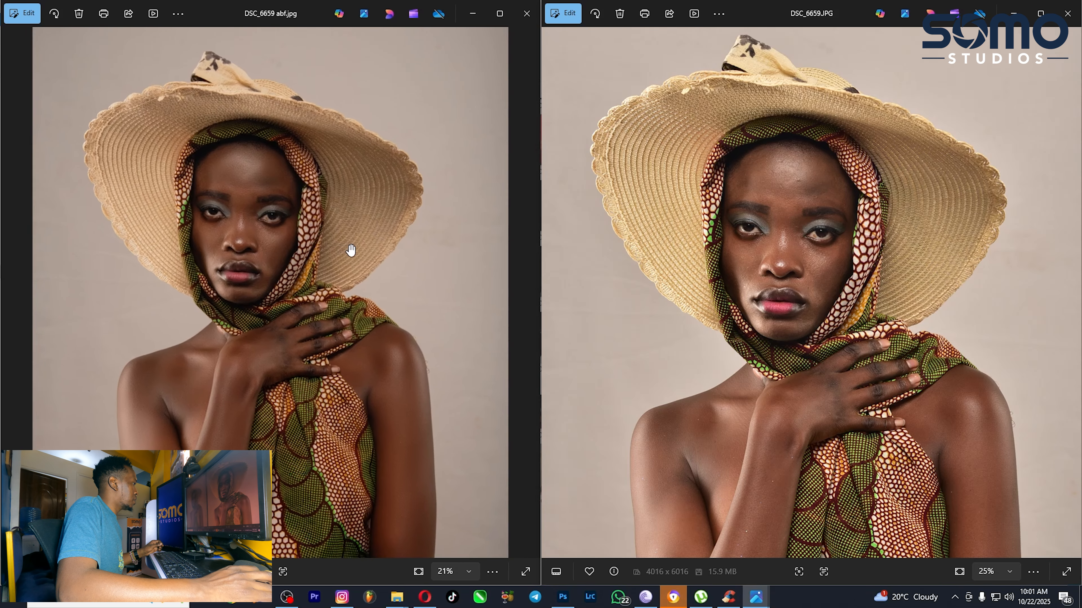
{"action": "scroll", "coordinate": [350, 250], "scroll_direction": "down", "scroll_amount": 1}
{"action": "scroll", "coordinate": [746, 249], "scroll_direction": "down", "scroll_amount": 1}
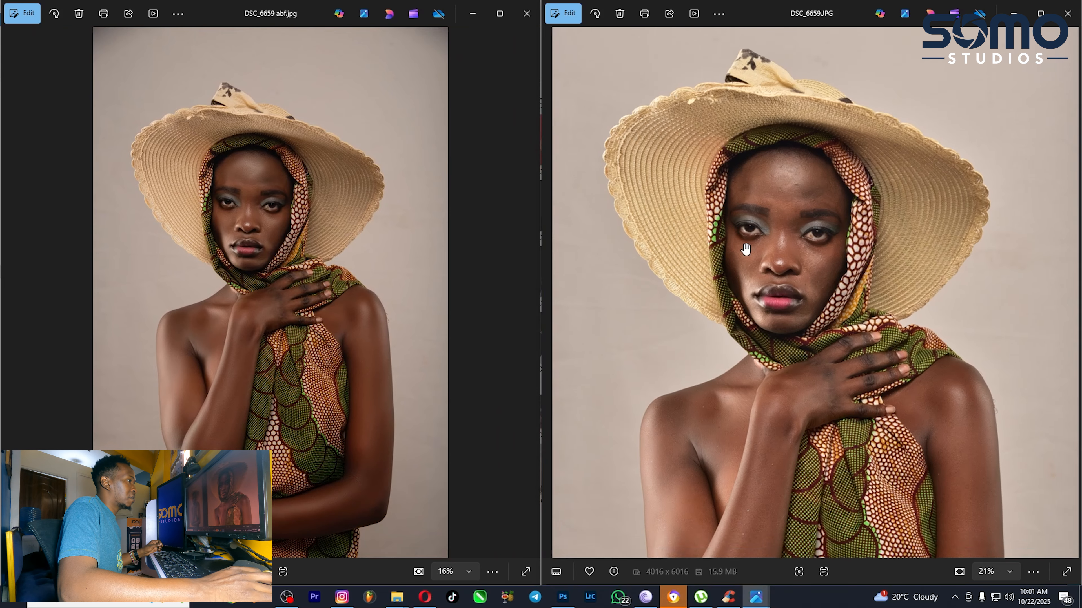
{"action": "scroll", "coordinate": [746, 249], "scroll_direction": "down", "scroll_amount": 1}
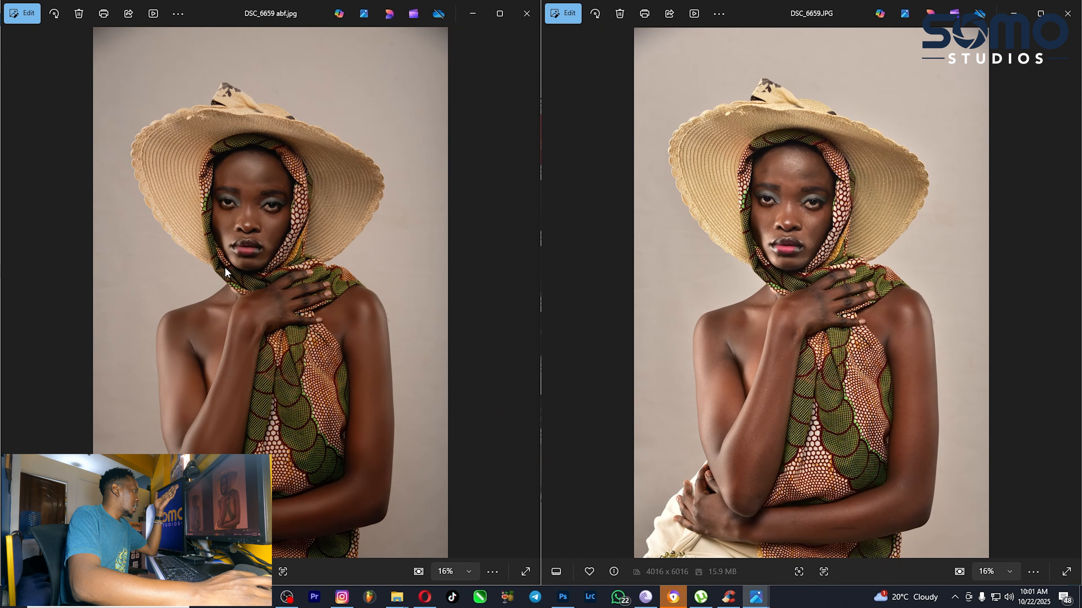